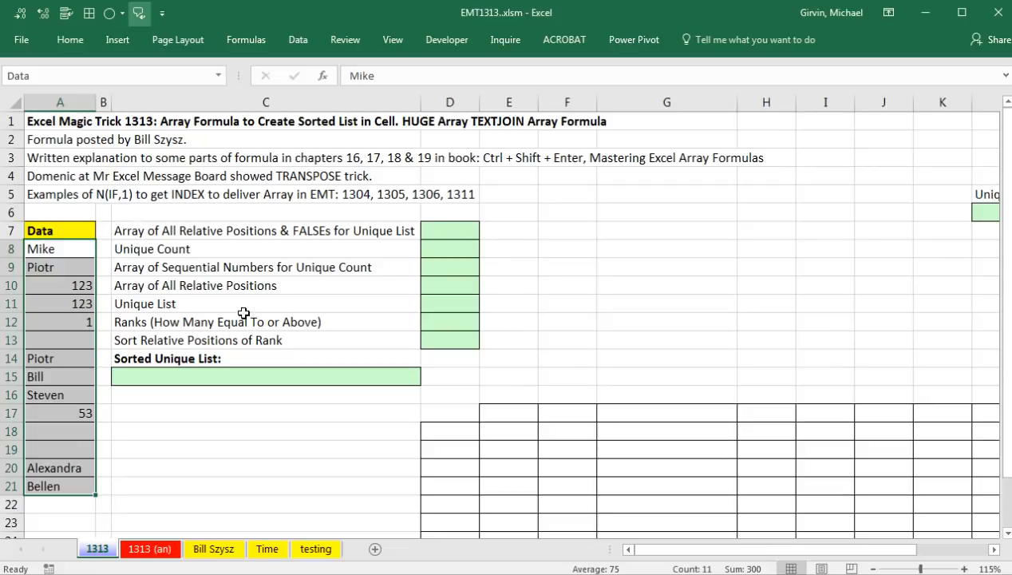
Select the empty Sorted Unique List cell C15 on the 1313 sheet.
{"action": "left_click", "coordinate": [295, 375]}
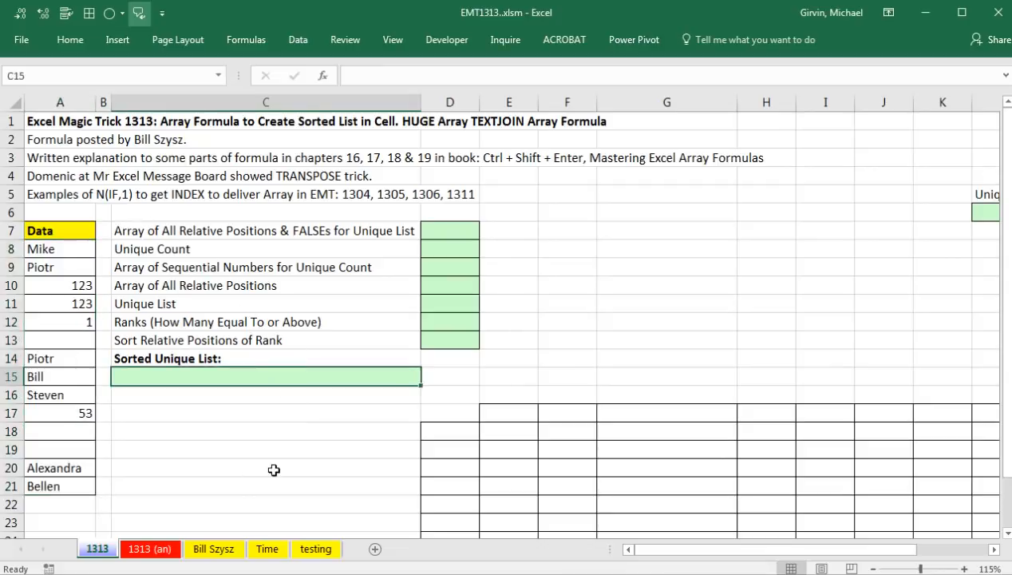
Re-enter the Bill Szysz sheet's C3 TEXTJOIN formula as an array formula, then return to 1313.
{"action": "left_click", "coordinate": [162, 553]}
{"action": "left_click", "coordinate": [227, 550]}
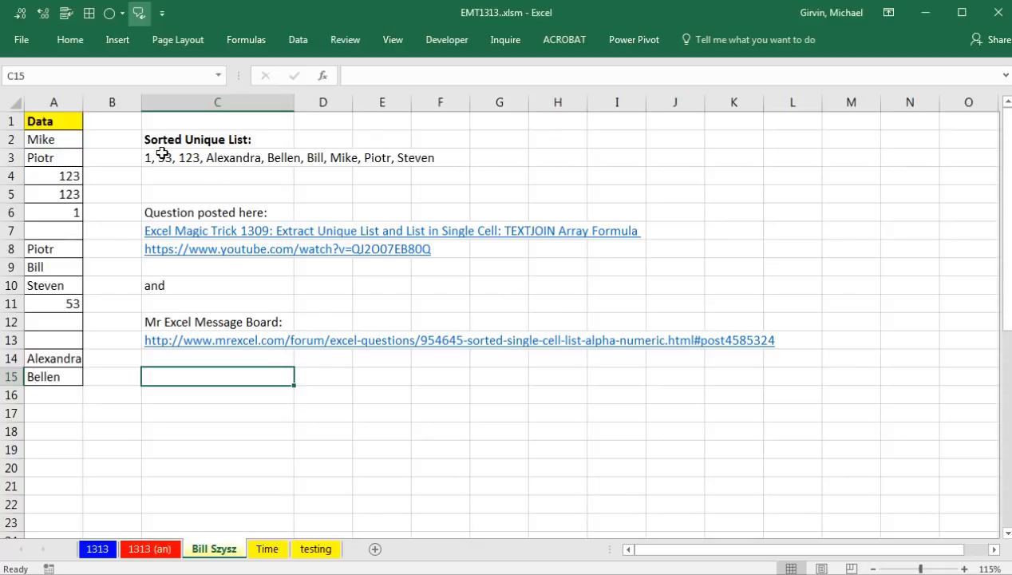
{"action": "double_click", "coordinate": [193, 155]}
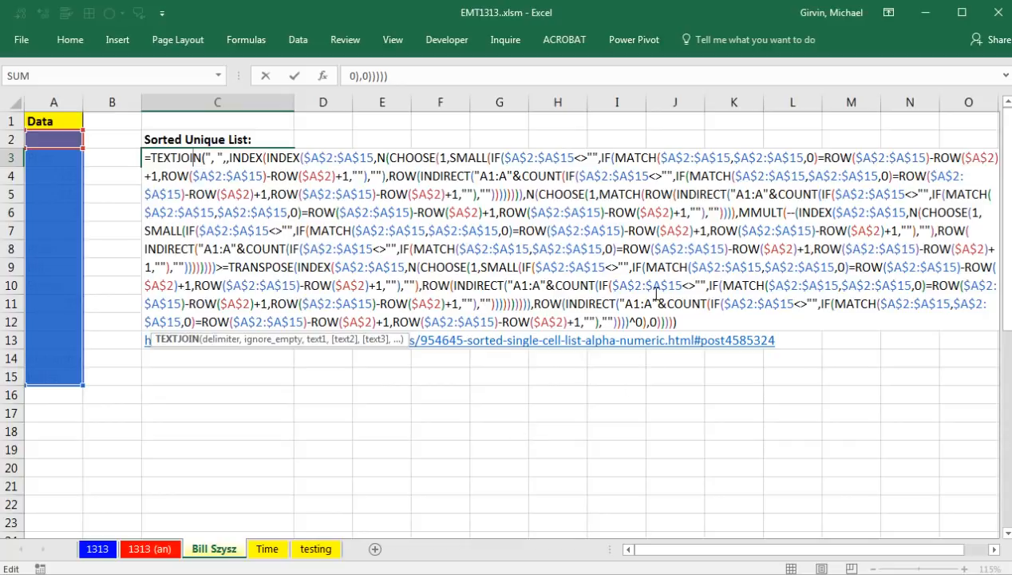
{"action": "key", "text": "ctrl+shift+Return"}
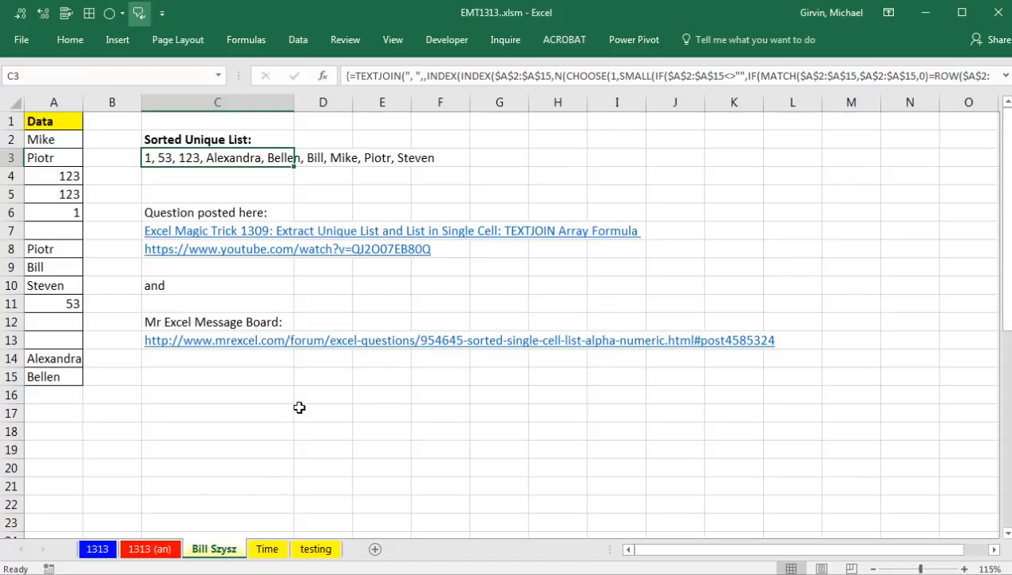
{"action": "left_click", "coordinate": [99, 551]}
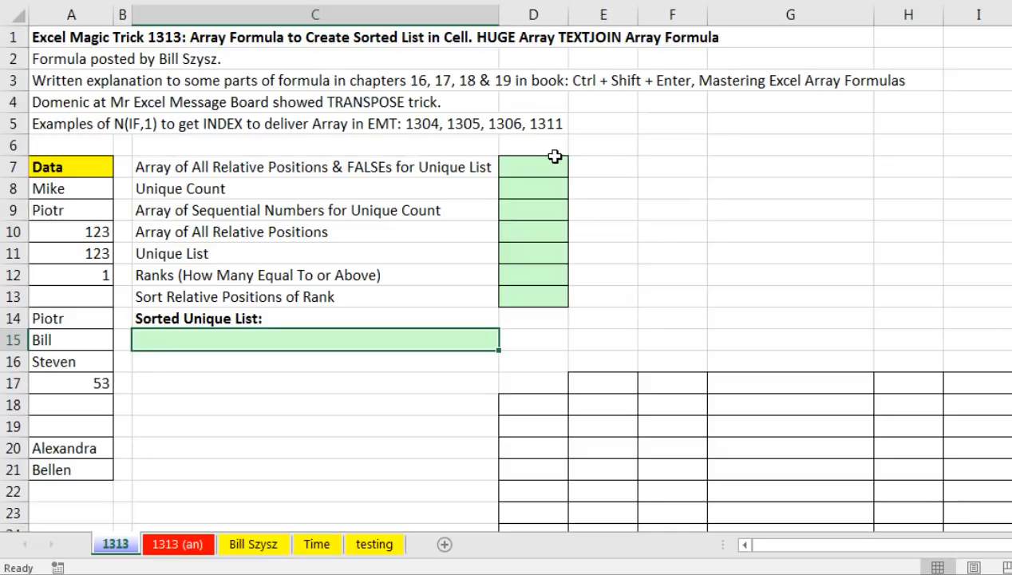
{"action": "left_click_drag", "start_coordinate": [78, 190], "coordinate": [74, 477]}
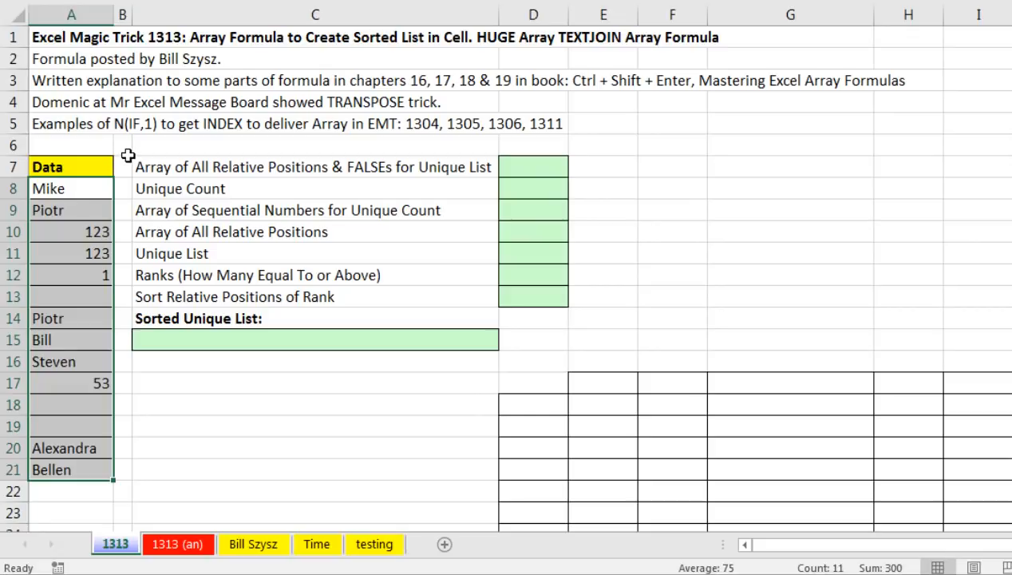
{"action": "left_click", "coordinate": [522, 171]}
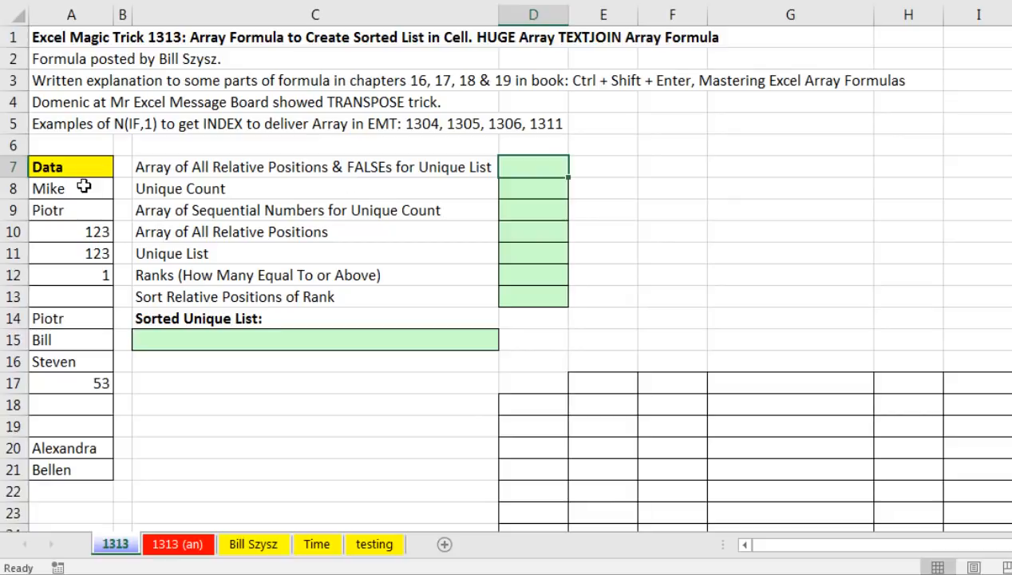
{"action": "left_click_drag", "start_coordinate": [85, 188], "coordinate": [84, 471]}
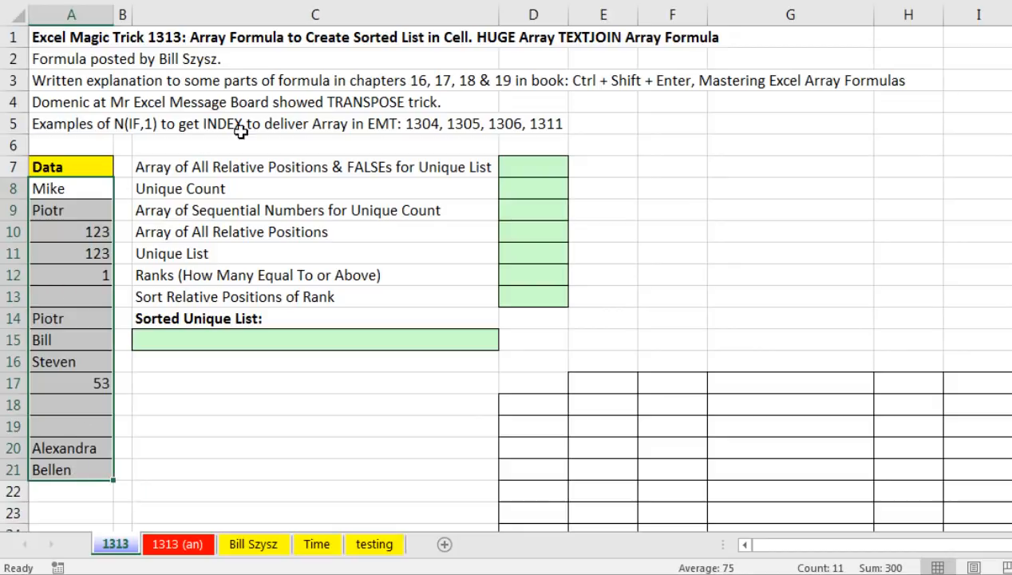
{"action": "left_click", "coordinate": [524, 165]}
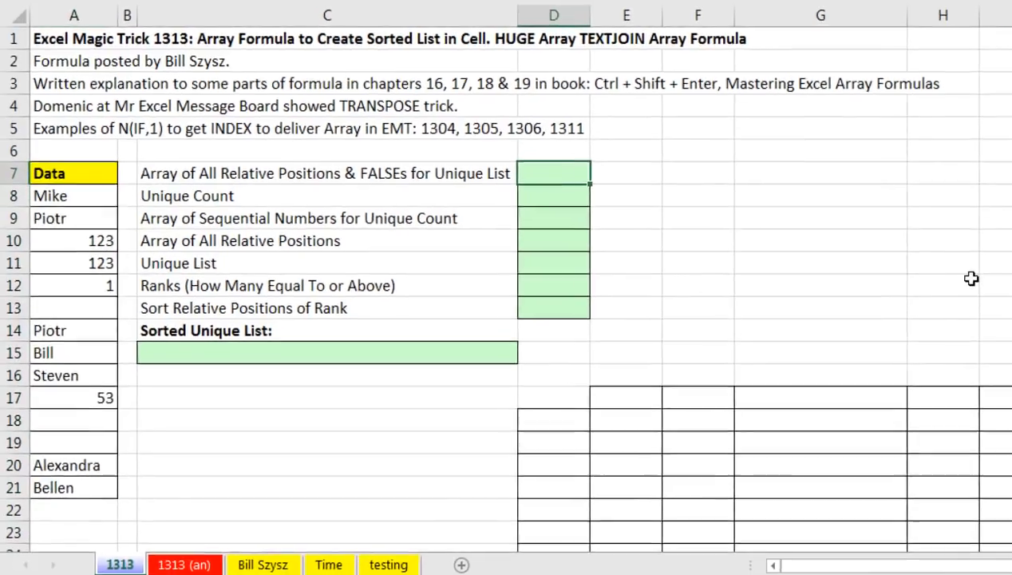
Write =MATCH(Data,Data,0) in D7, preview its position array with F9, then undo the preview.
{"action": "type", "text": "="}
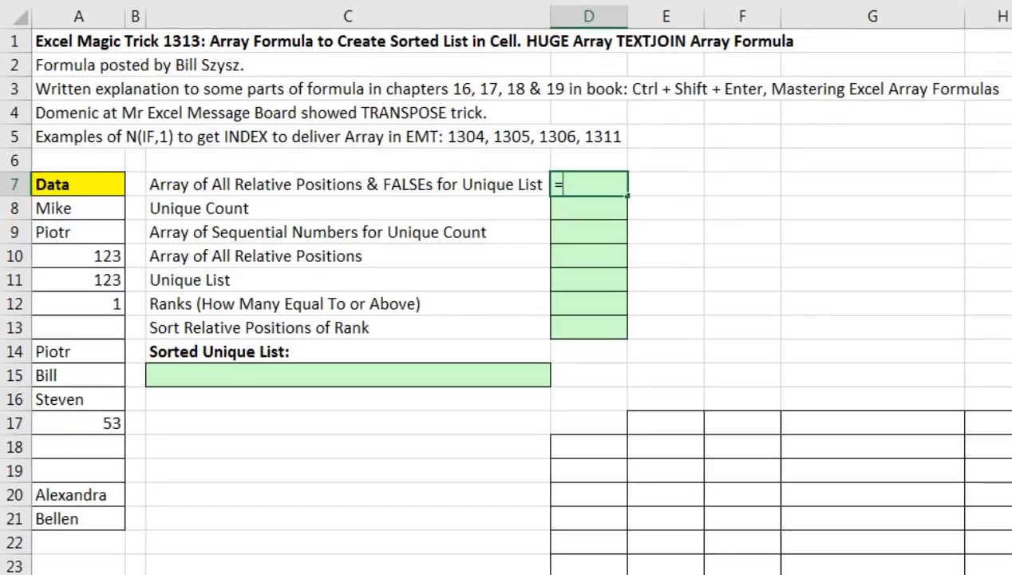
{"action": "type", "text": "mat"}
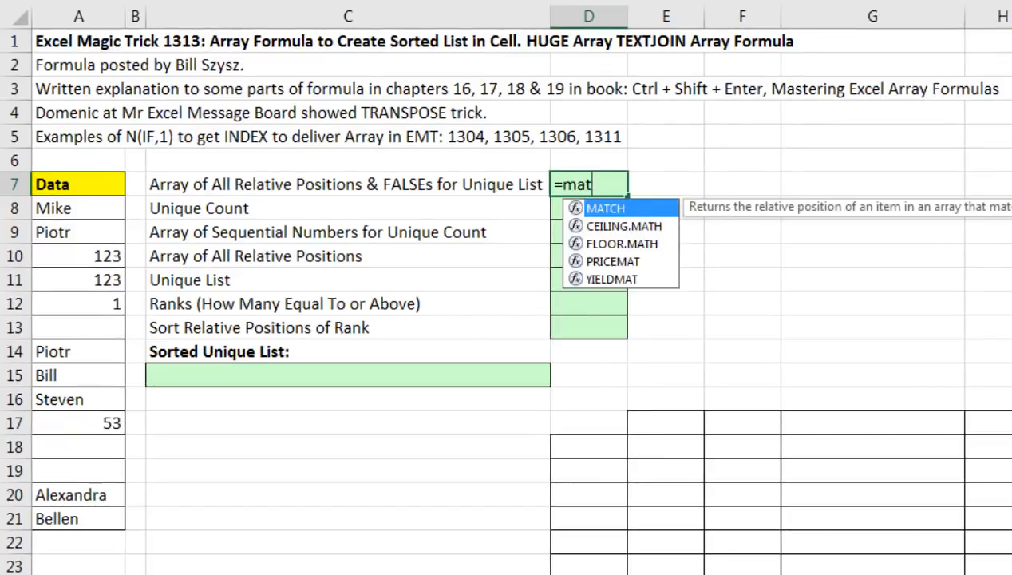
{"action": "key", "text": "Tab"}
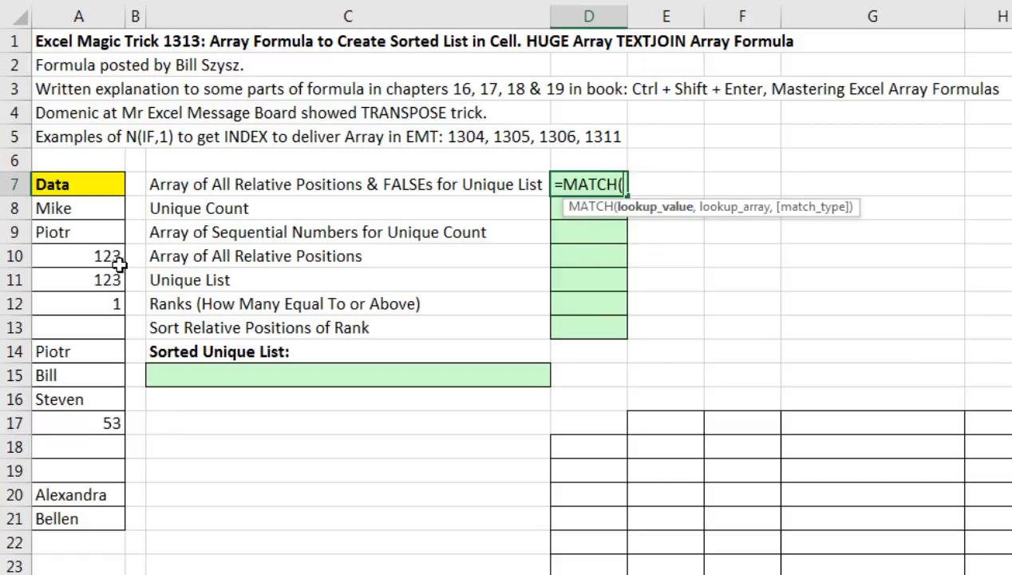
{"action": "left_click", "coordinate": [52, 210]}
{"action": "left_click_drag", "start_coordinate": [55, 243], "coordinate": [79, 519]}
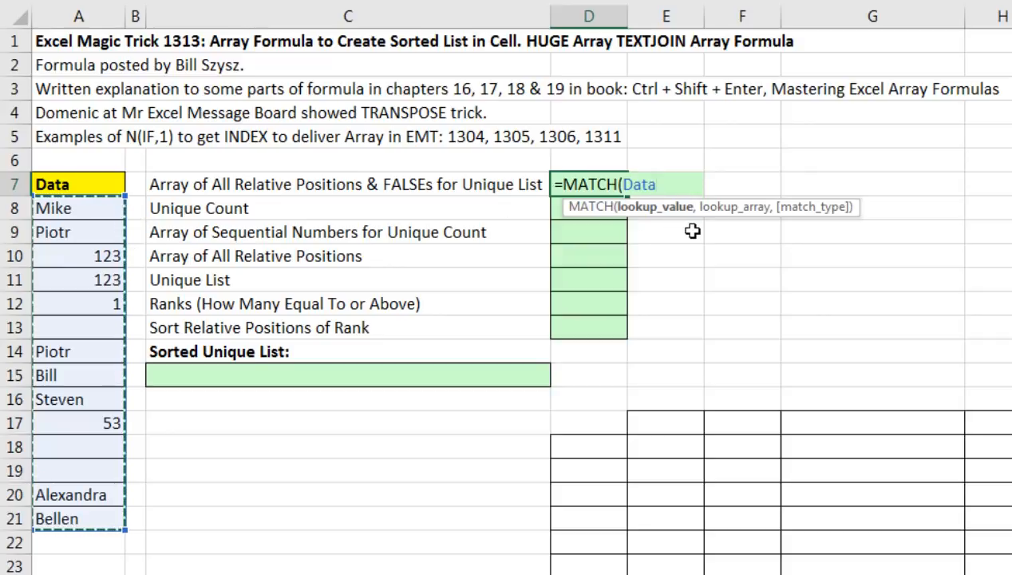
{"action": "type", "text": ","}
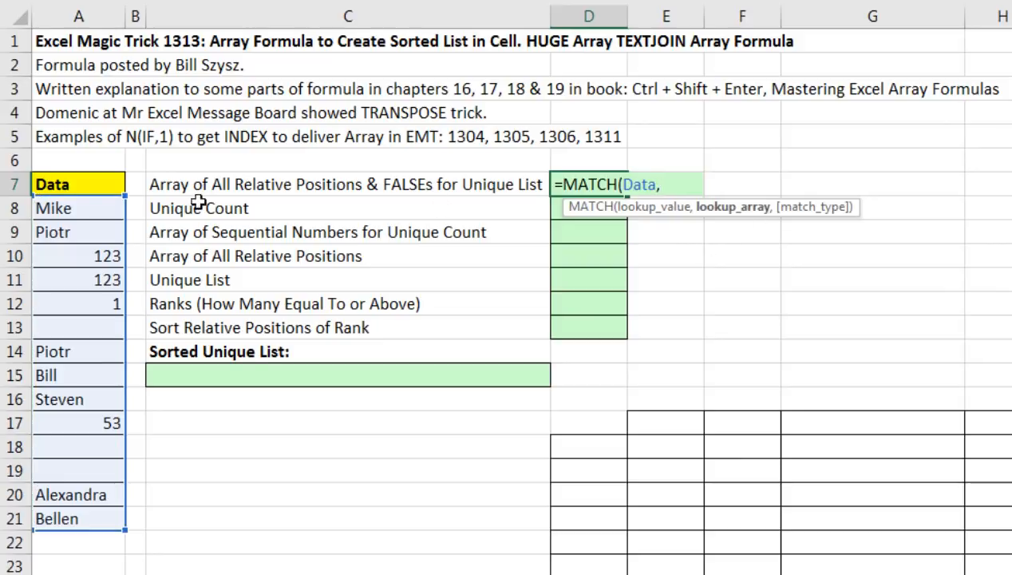
{"action": "left_click_drag", "start_coordinate": [73, 207], "coordinate": [139, 520]}
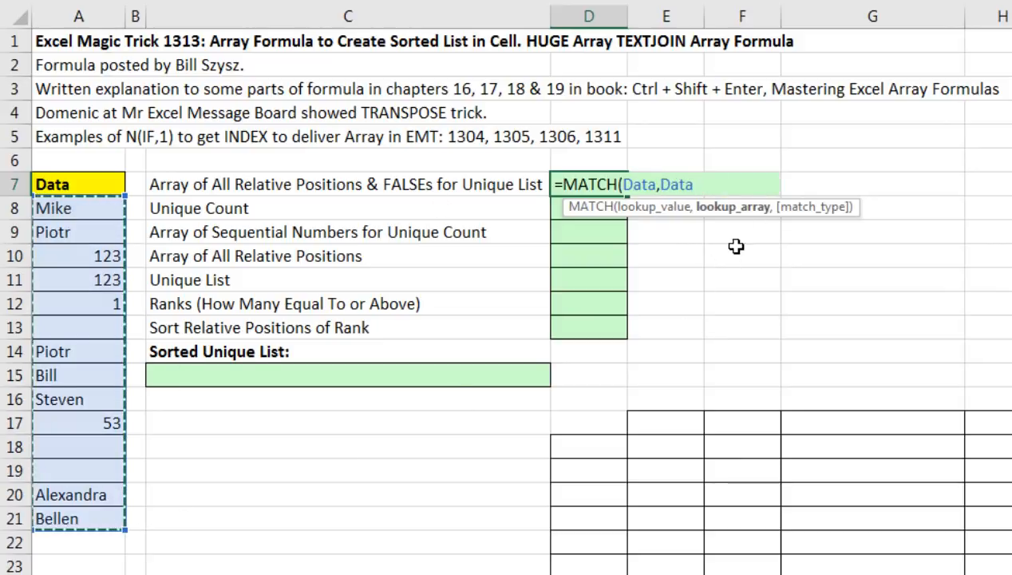
{"action": "type", "text": ","}
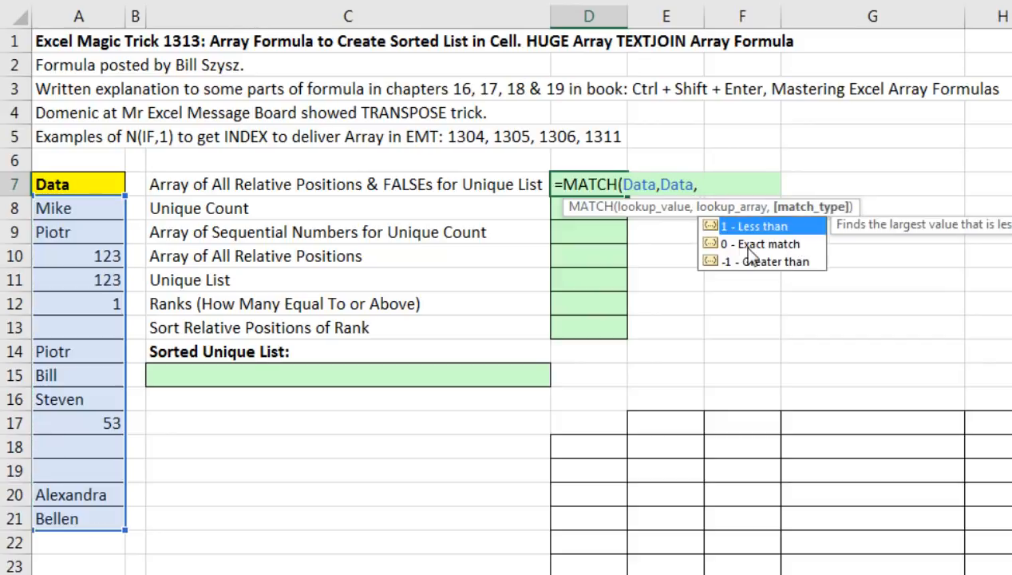
{"action": "type", "text": "0)"}
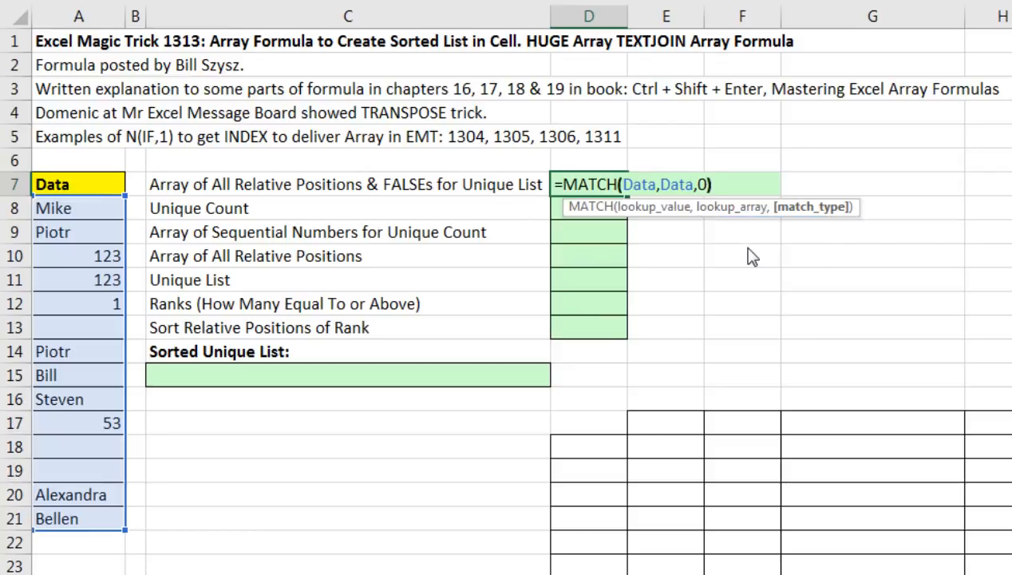
{"action": "key", "text": "F9"}
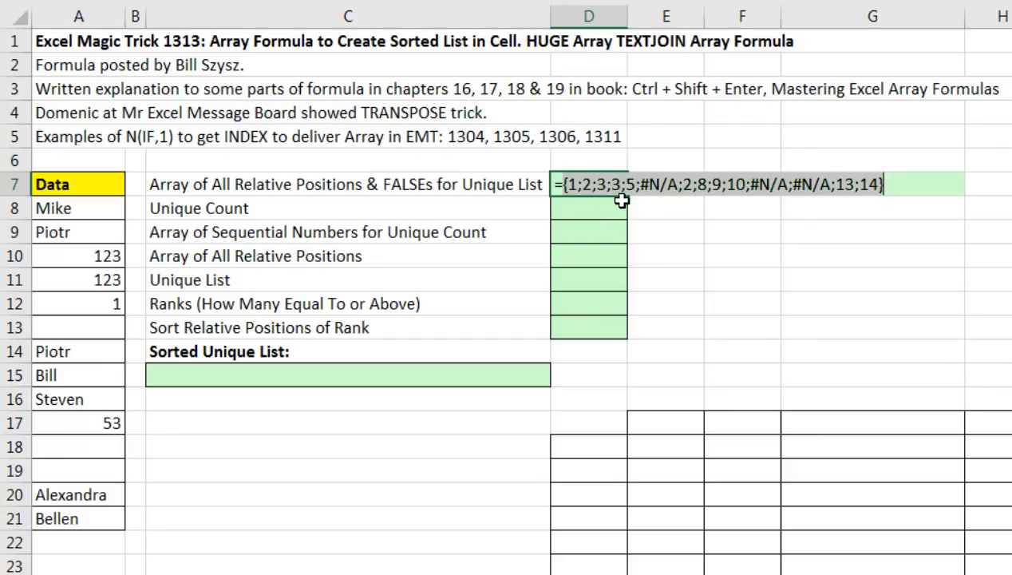
{"action": "key", "text": "ctrl+z"}
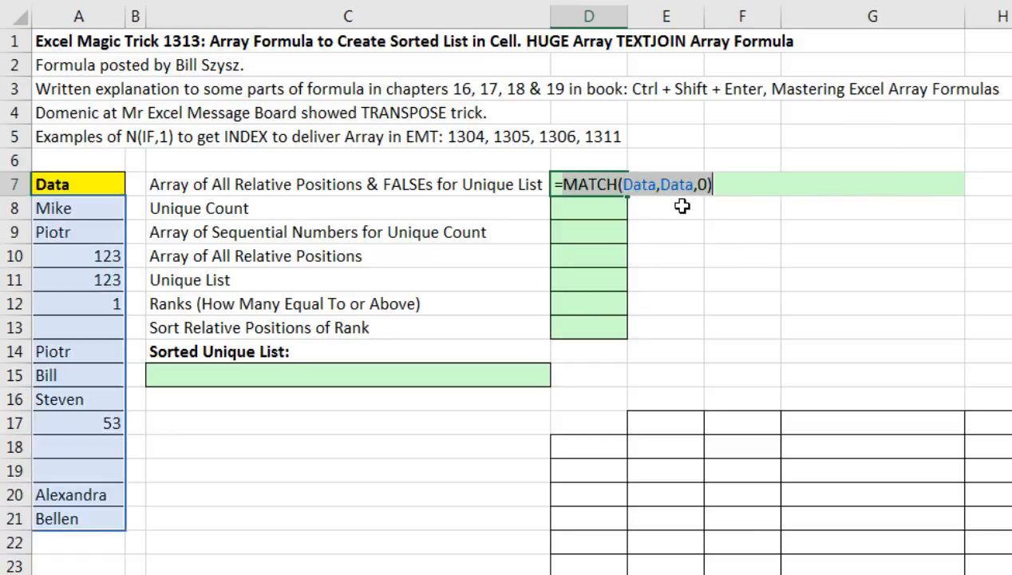
Append =ROW(Data)-ROW(A8)+1 to D7's MATCH formula as a comparison.
{"action": "left_click", "coordinate": [723, 185]}
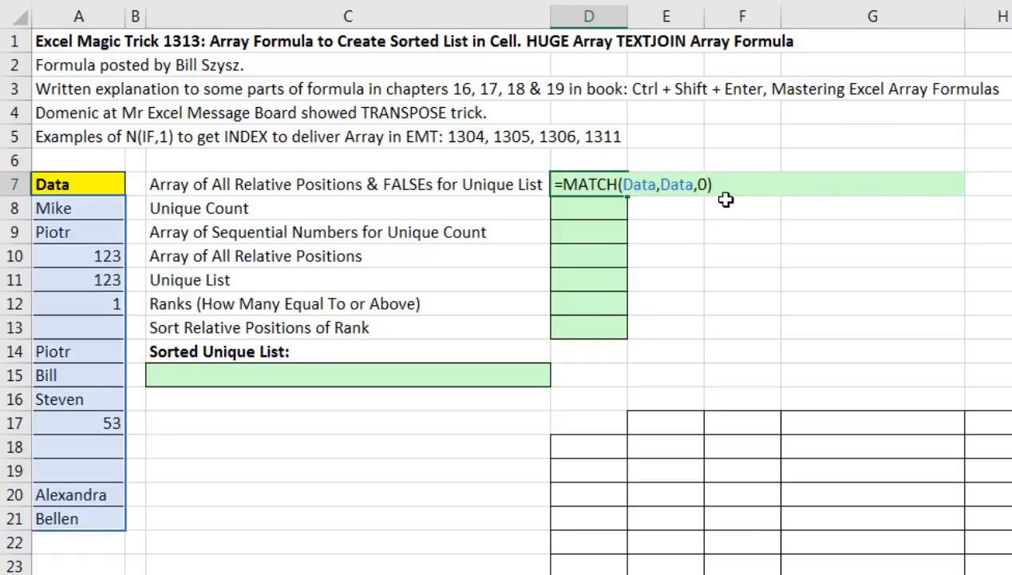
{"action": "type", "text": "=row("}
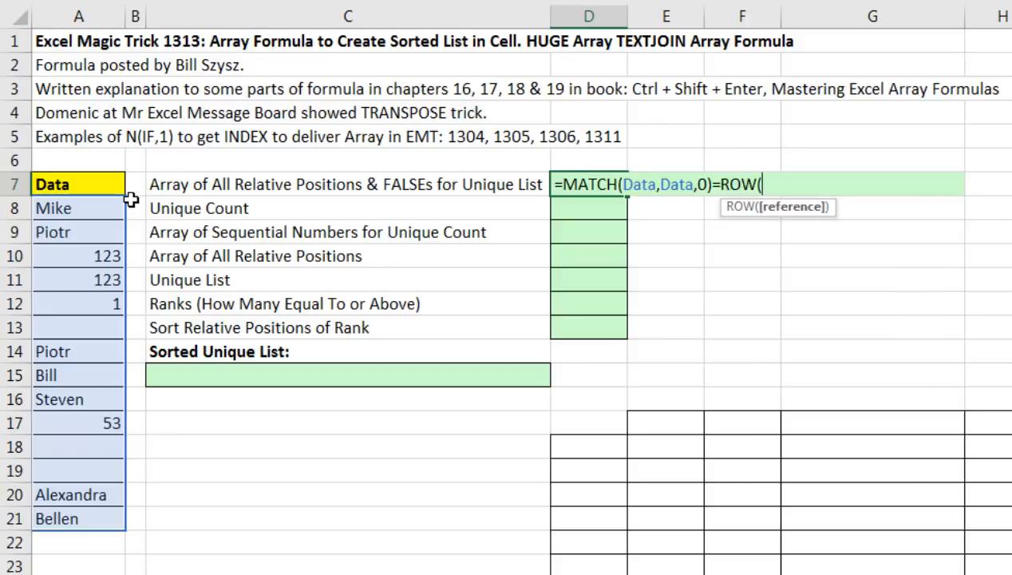
{"action": "left_click_drag", "start_coordinate": [54, 206], "coordinate": [74, 520]}
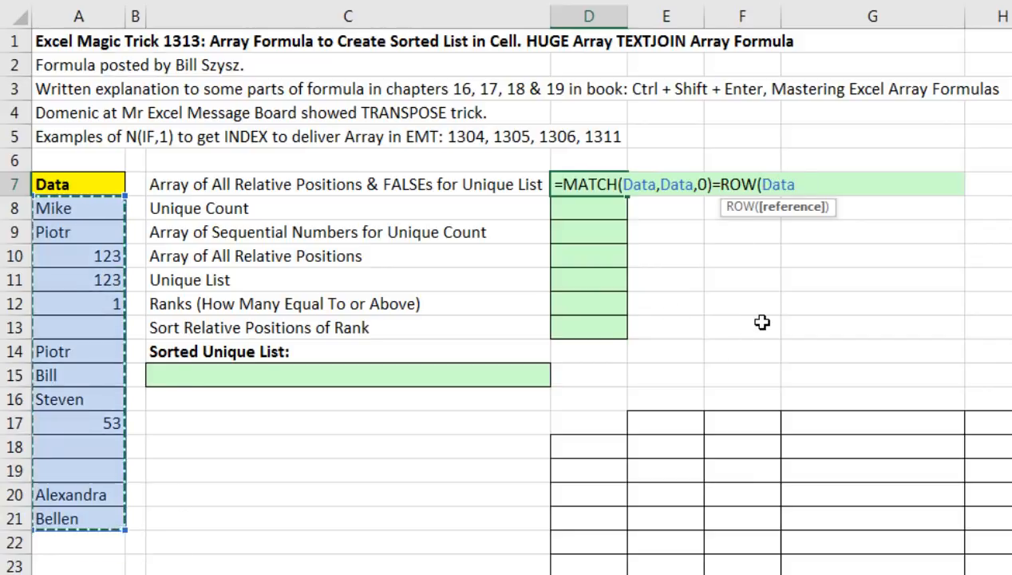
{"action": "type", "text": ")"}
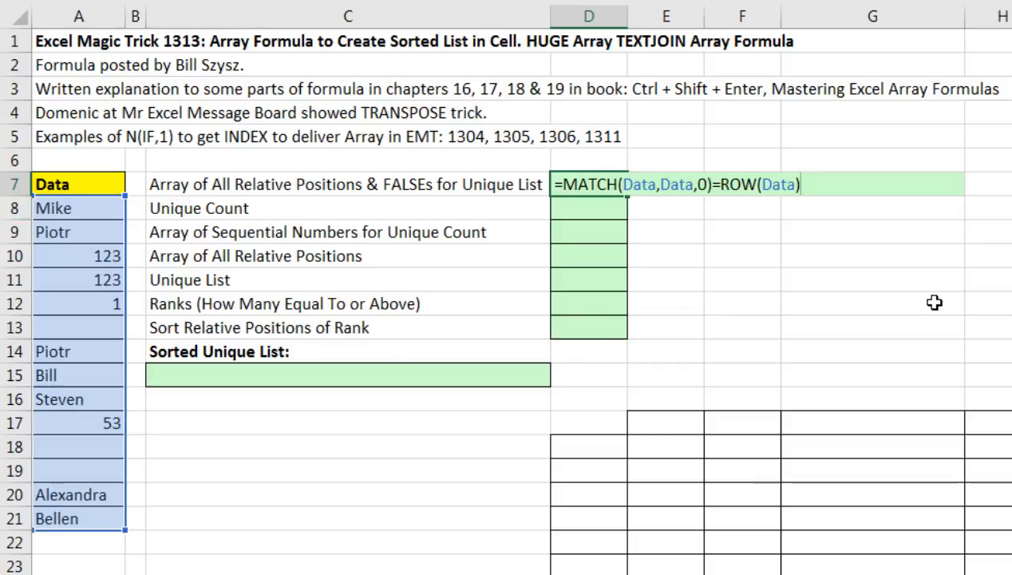
{"action": "type", "text": "-row"}
{"action": "key", "text": "Tab"}
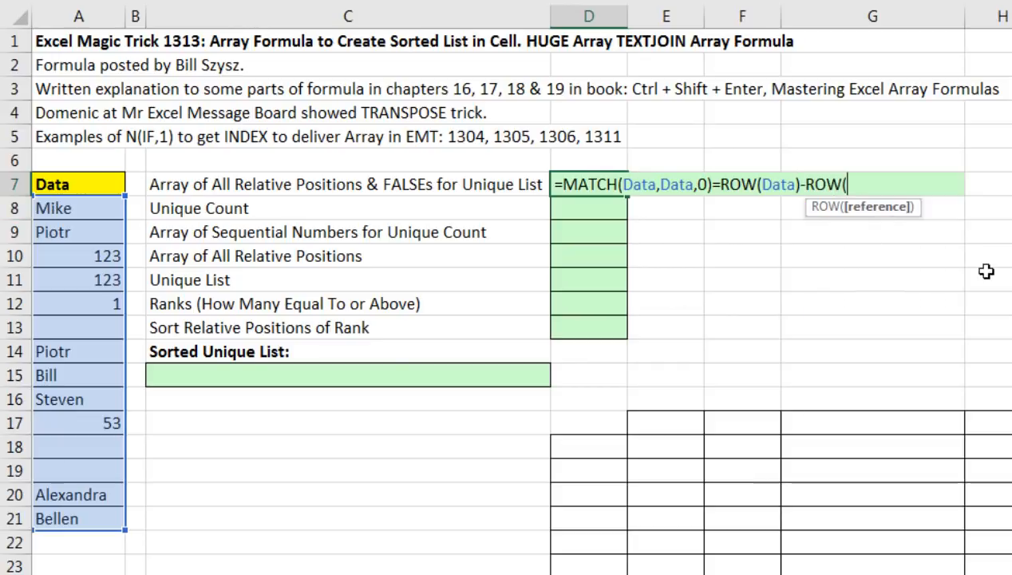
{"action": "left_click", "coordinate": [59, 209]}
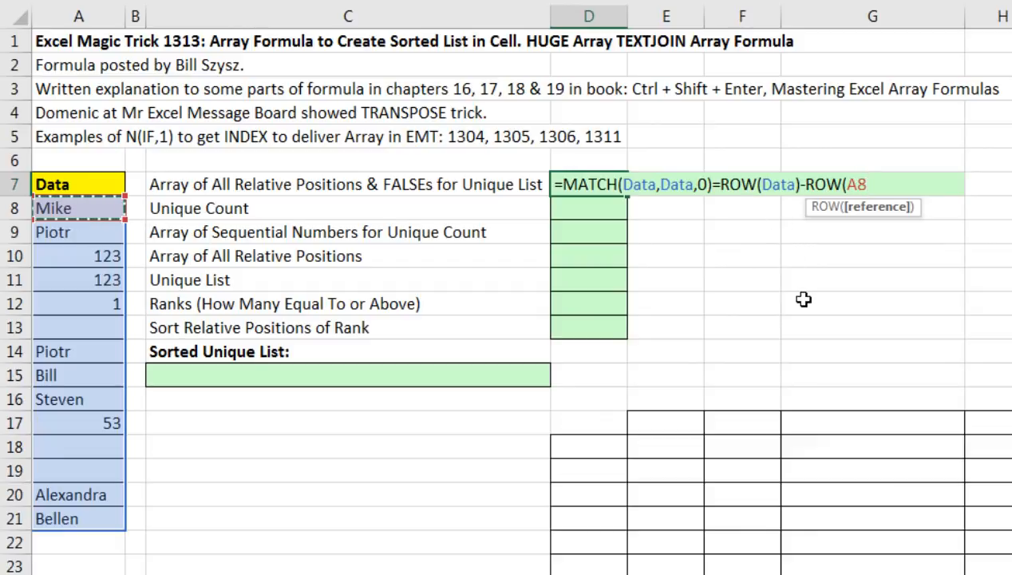
{"action": "type", "text": ")+1"}
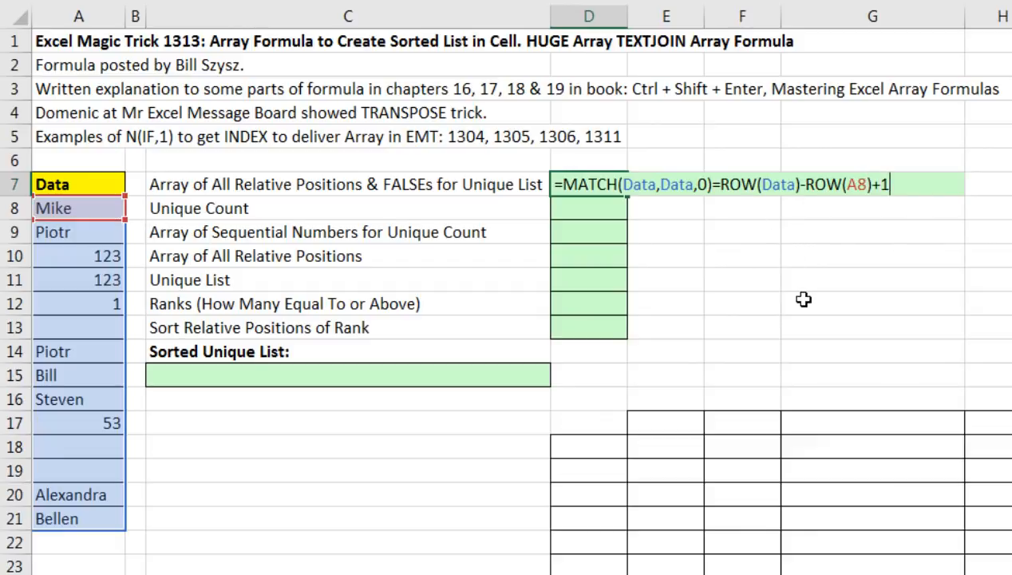
Preview the sequential ROW numbers and the TRUE/FALSE comparison array with F9, undoing each.
{"action": "left_click_drag", "start_coordinate": [713, 185], "coordinate": [1008, 199]}
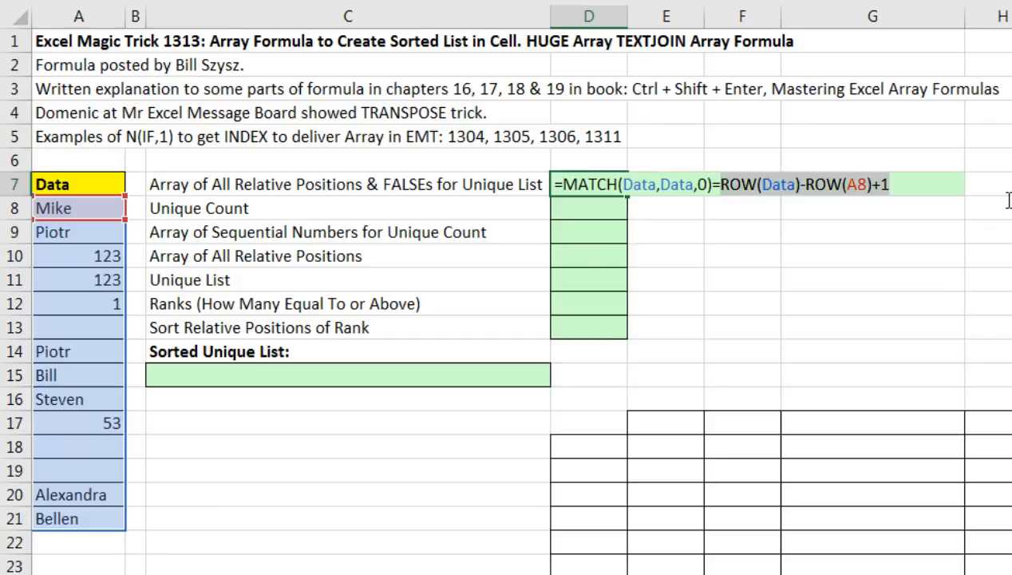
{"action": "key", "text": "F9"}
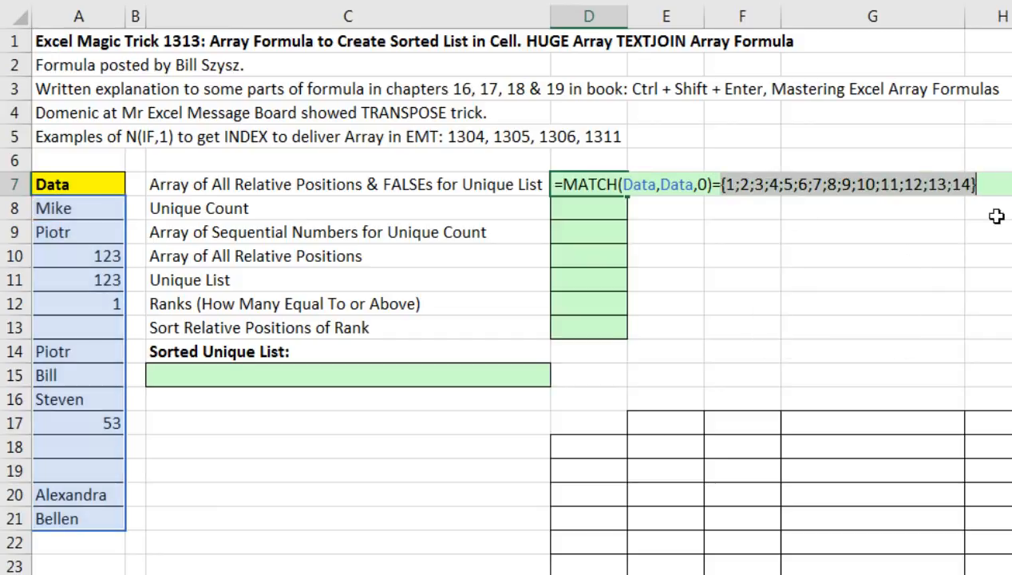
{"action": "key", "text": "ctrl+z"}
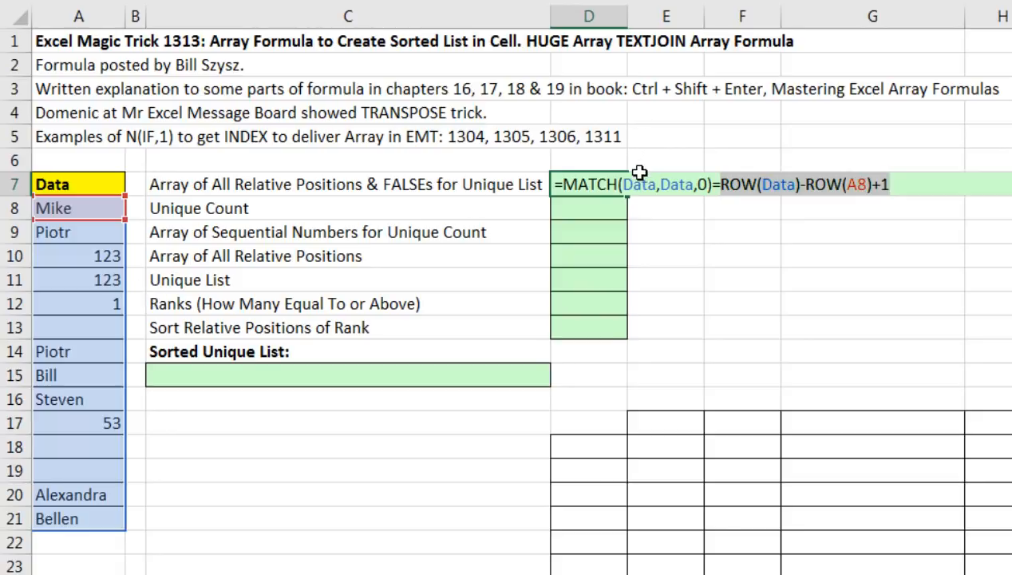
{"action": "left_click", "coordinate": [699, 187]}
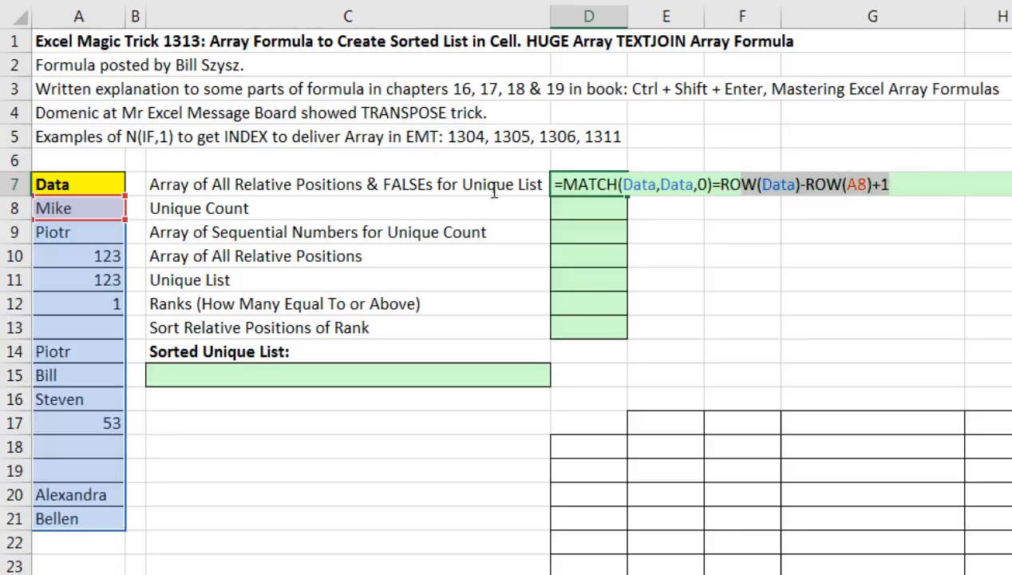
{"action": "key", "text": "F9"}
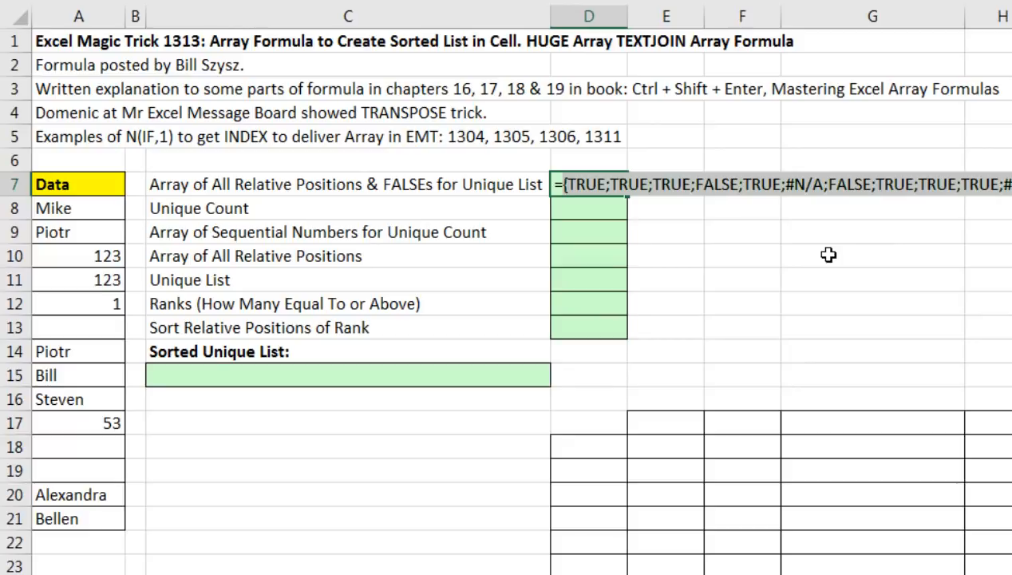
{"action": "key", "text": "ctrl+z"}
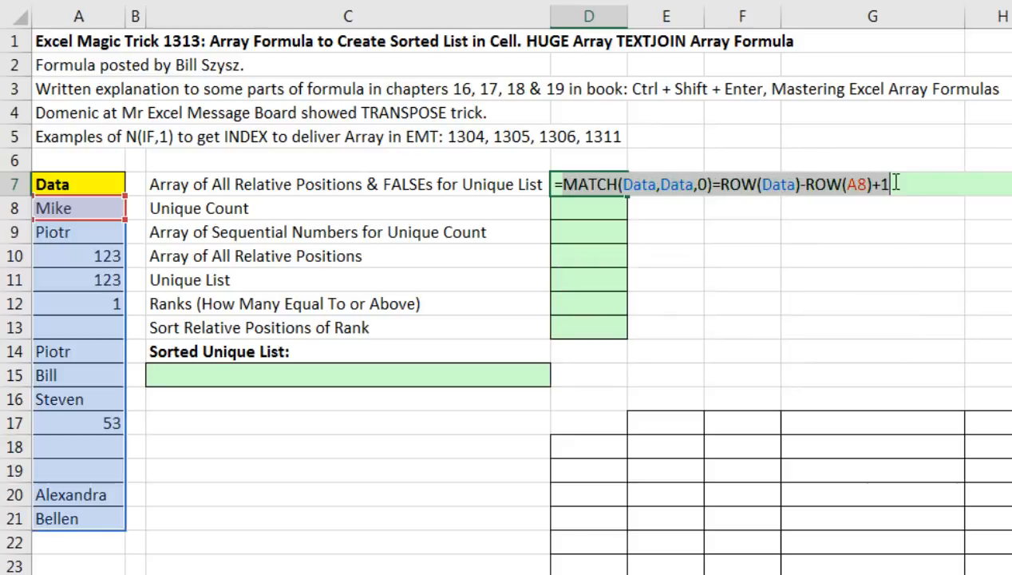
Wrap D7's comparison in IF(Data<>"",IF(...,ROW(Data)-ROW(A8)+1)) to return unique positions.
{"action": "left_click", "coordinate": [564, 185]}
{"action": "type", "text": "IF(dat"}
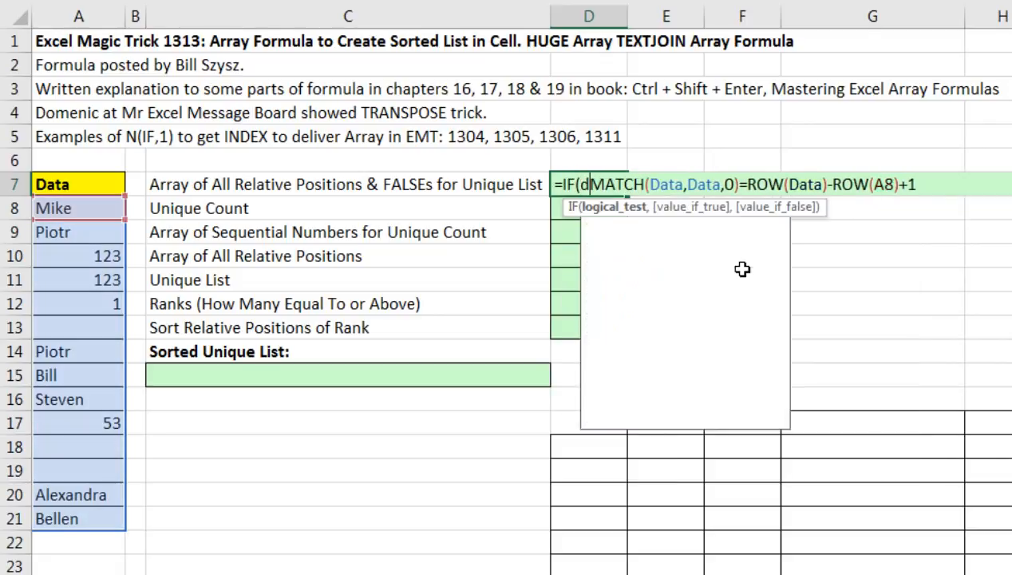
{"action": "key", "text": "Tab"}
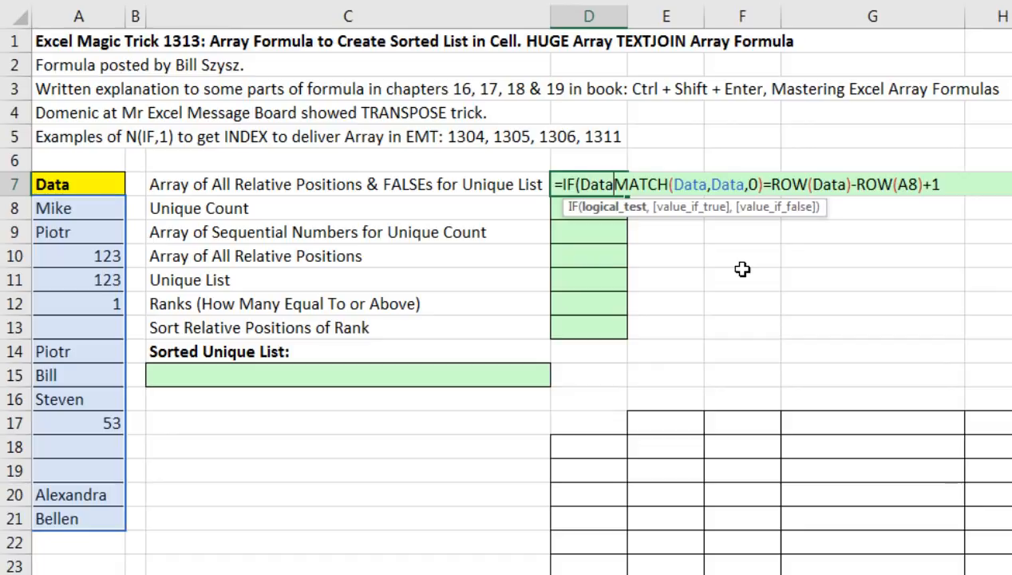
{"action": "type", "text": "<>\"\""}
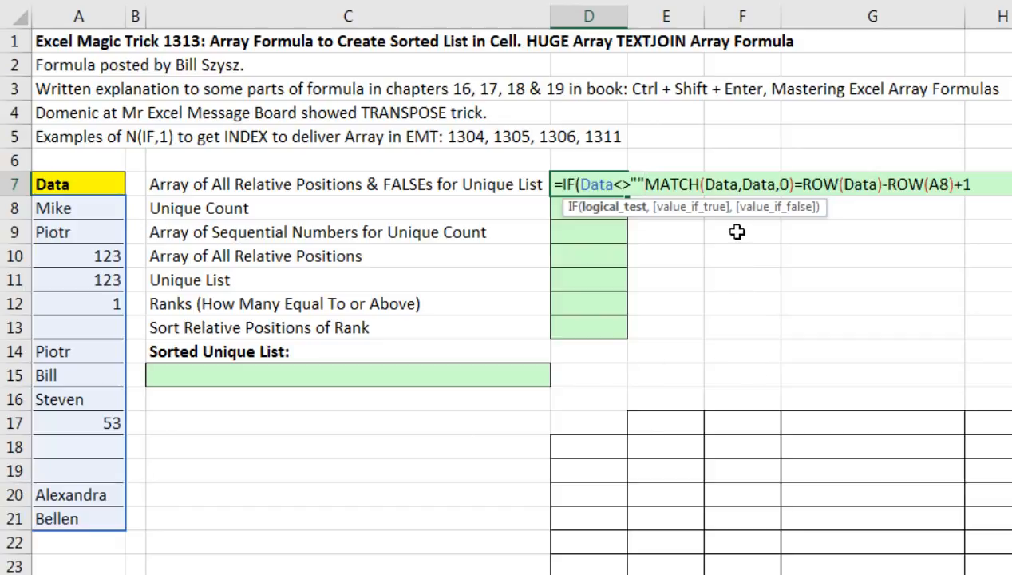
{"action": "type", "text": ","}
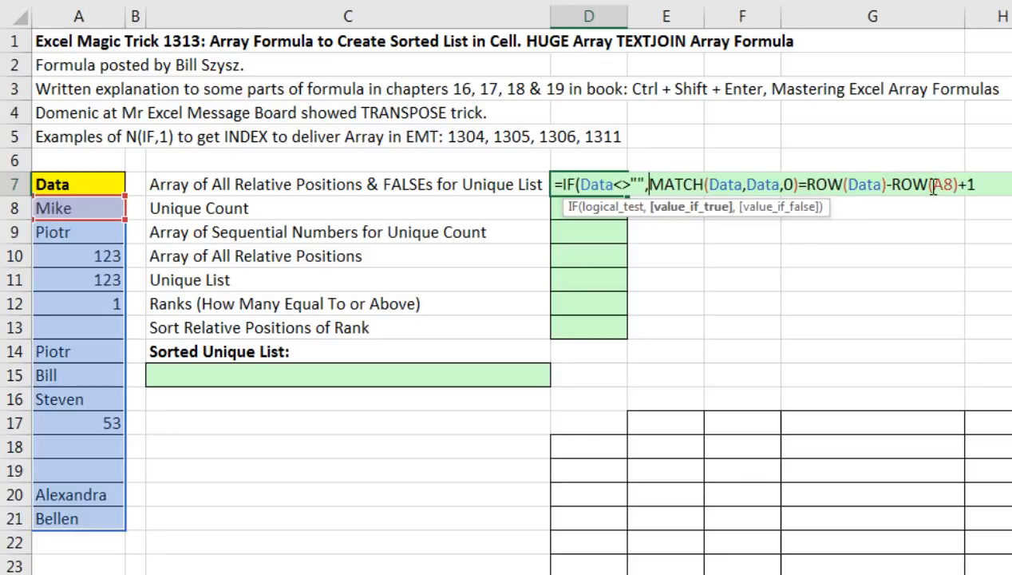
{"action": "type", "text": "IF("}
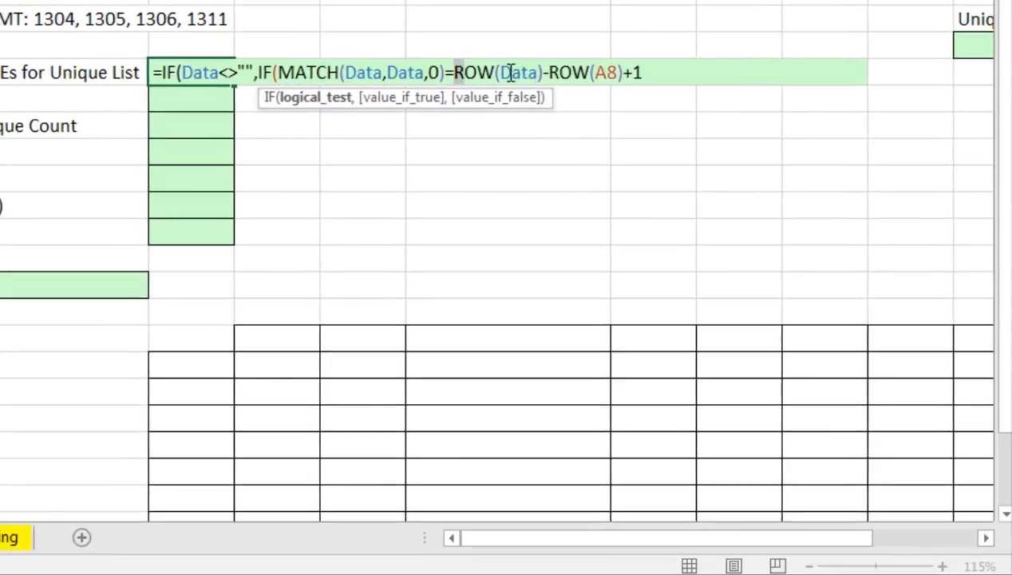
{"action": "left_click_drag", "start_coordinate": [511, 73], "coordinate": [648, 74]}
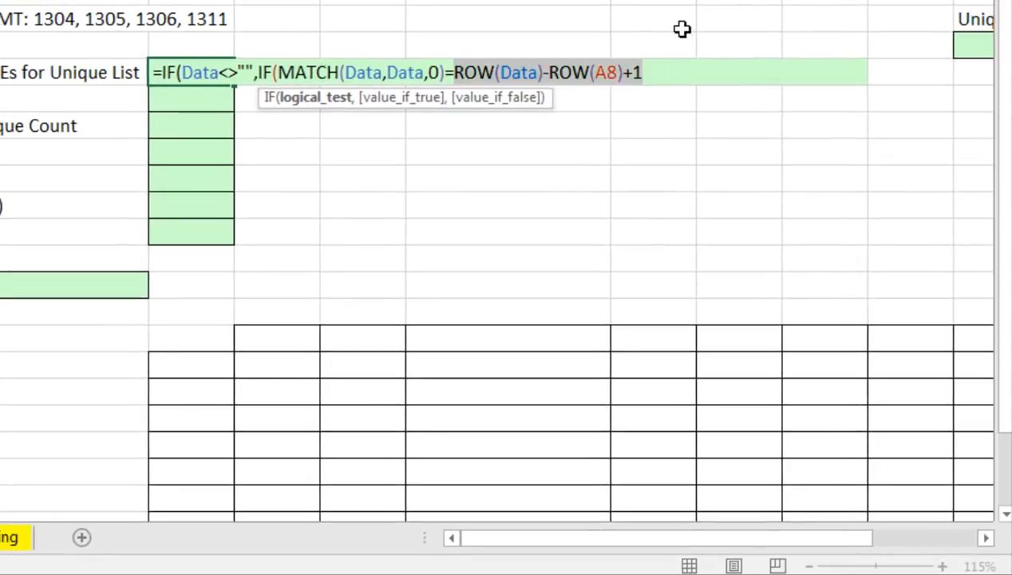
{"action": "left_click", "coordinate": [674, 75]}
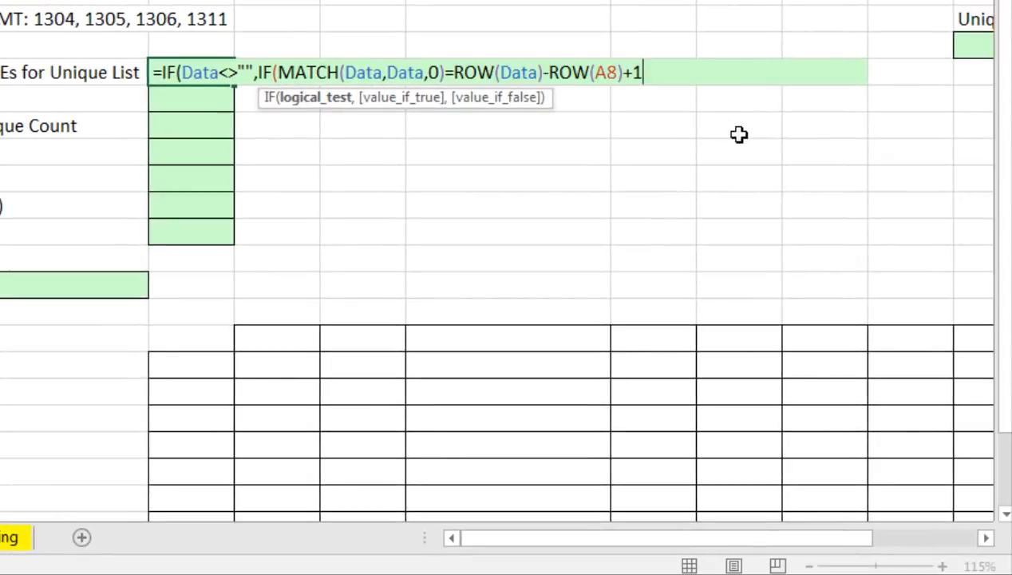
{"action": "type", "text": ","}
{"action": "key", "text": "ctrl+v"}
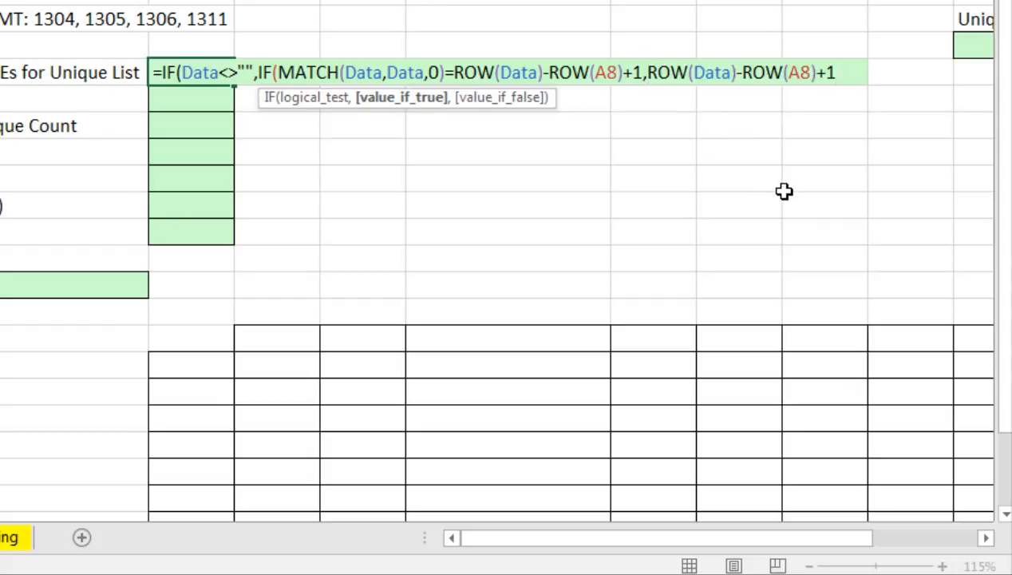
{"action": "type", "text": "))"}
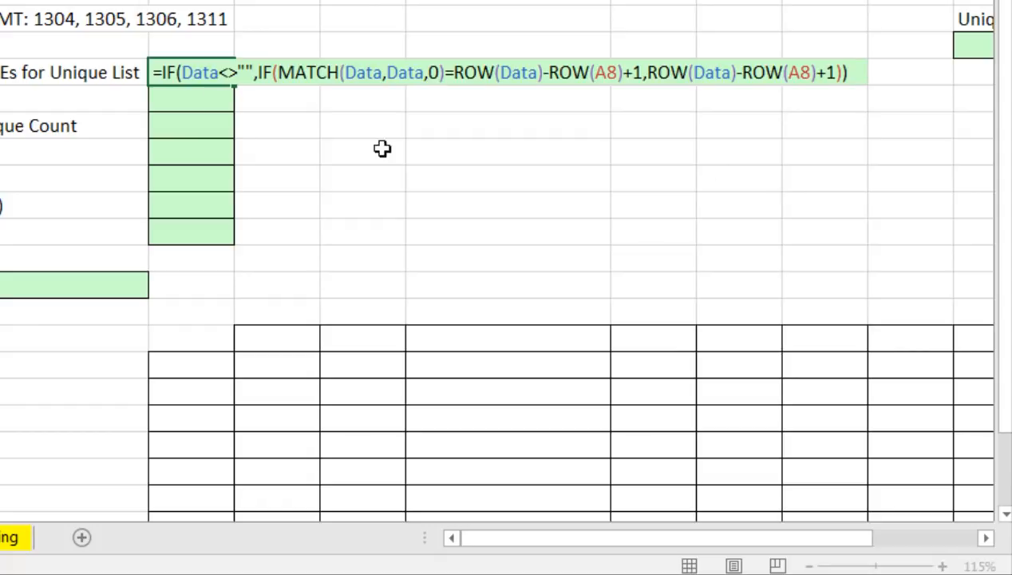
Preview the IF formula with F9, copy it, and enter it in D7 as an array formula.
{"action": "left_click", "coordinate": [161, 72]}
{"action": "key", "text": "shift+End"}
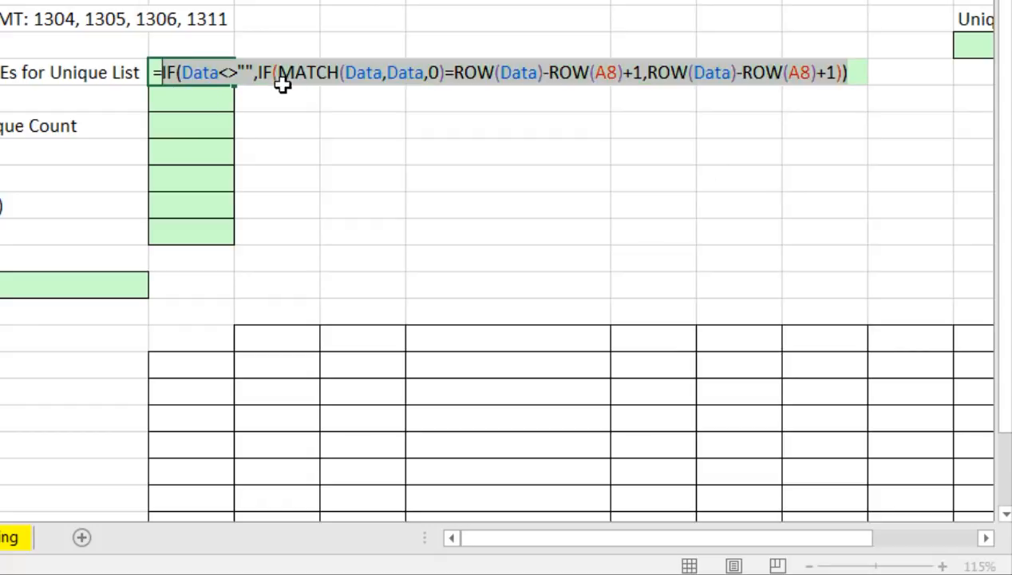
{"action": "key", "text": "F9"}
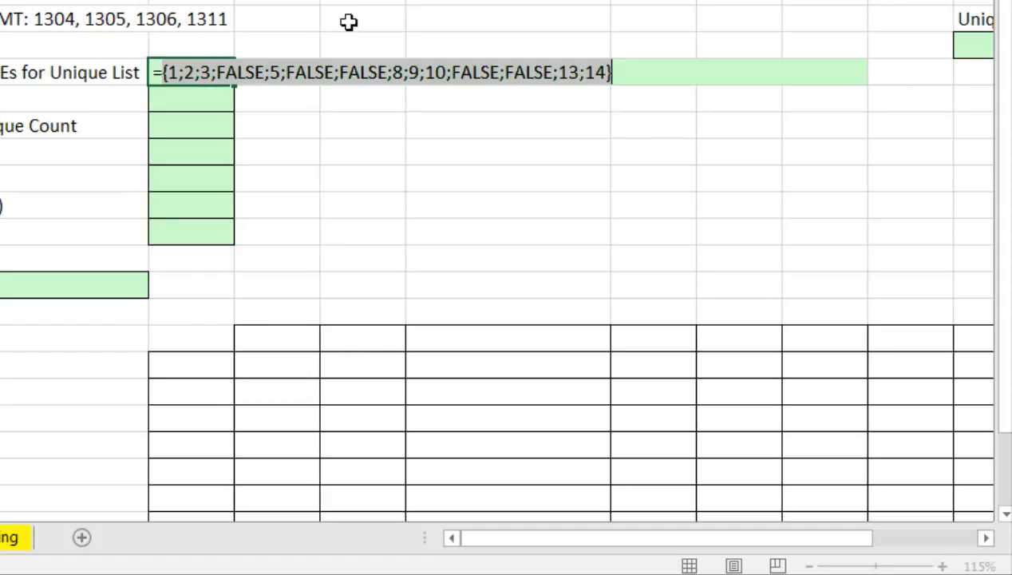
{"action": "key", "text": "ctrl+z"}
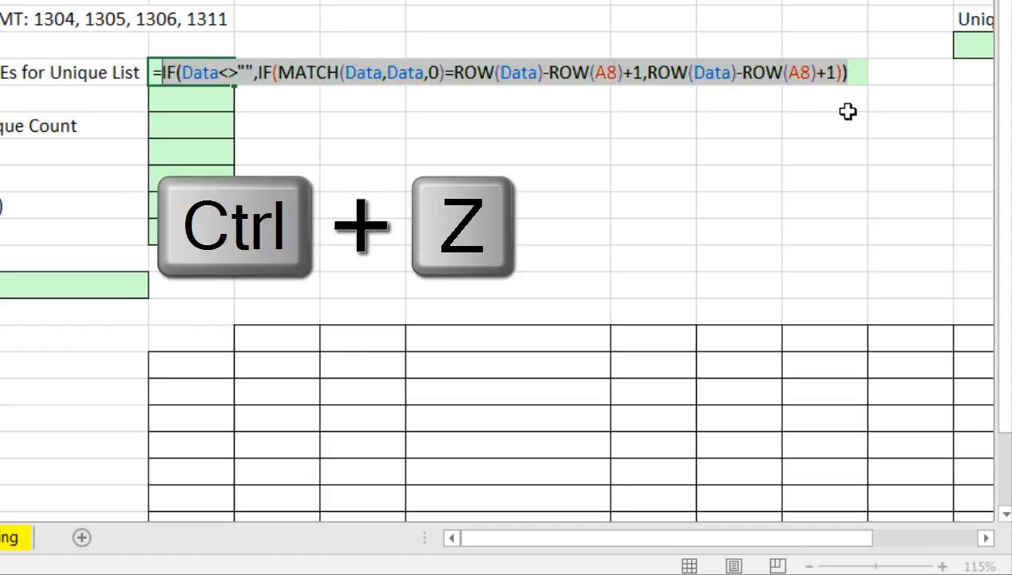
{"action": "key", "text": "ctrl+c"}
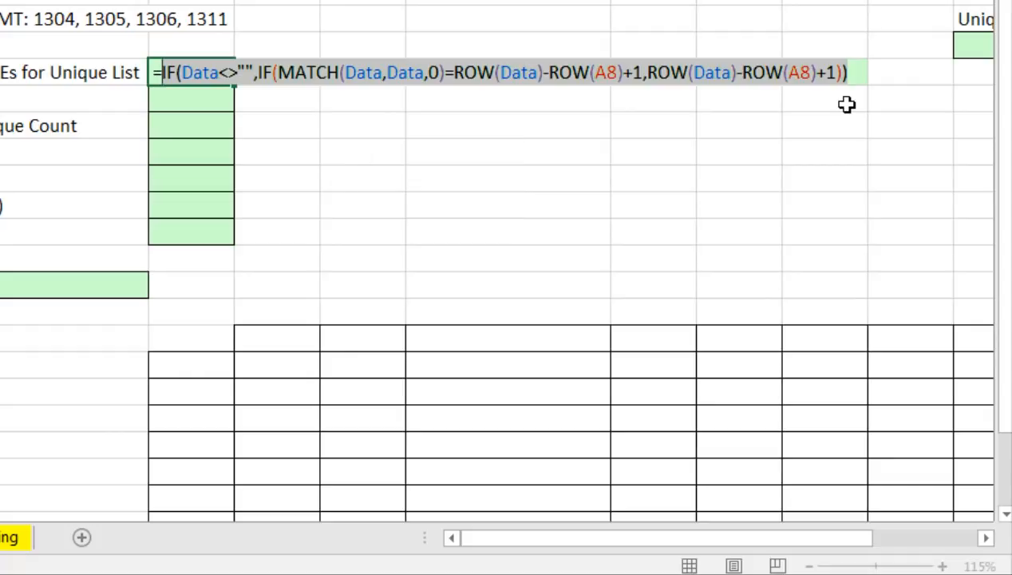
{"action": "key", "text": "ctrl+shift+Return"}
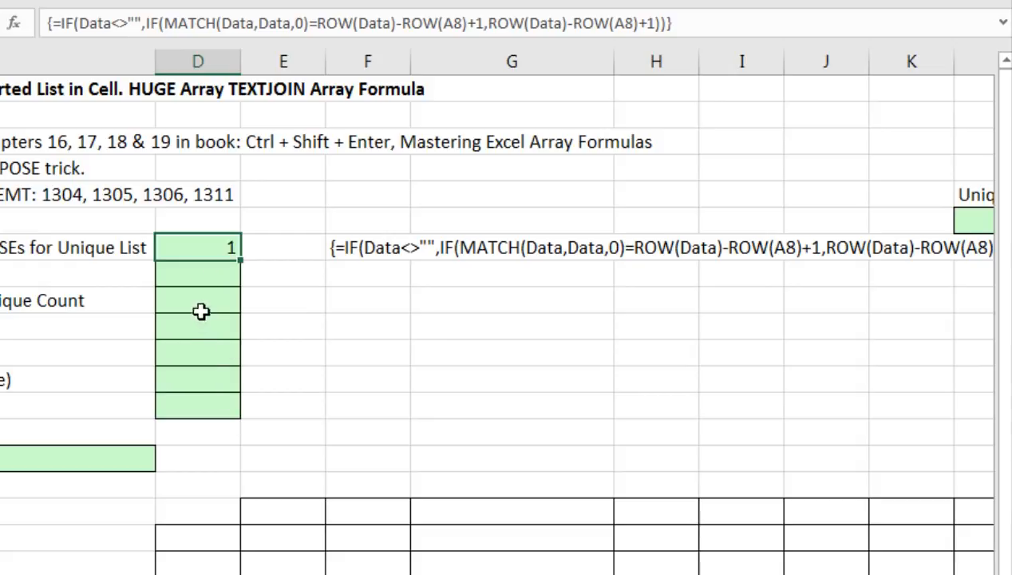
{"action": "left_click", "coordinate": [198, 274]}
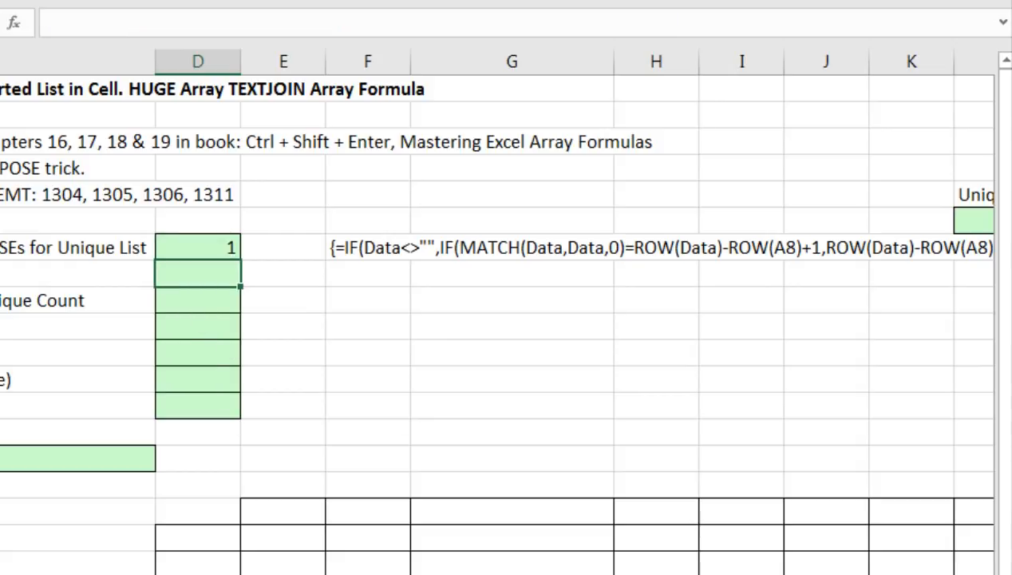
Enter =COUNT(...) wrapping the pasted IF formula in D8 as an array formula.
{"action": "type", "text": "=coun"}
{"action": "key", "text": "Tab"}
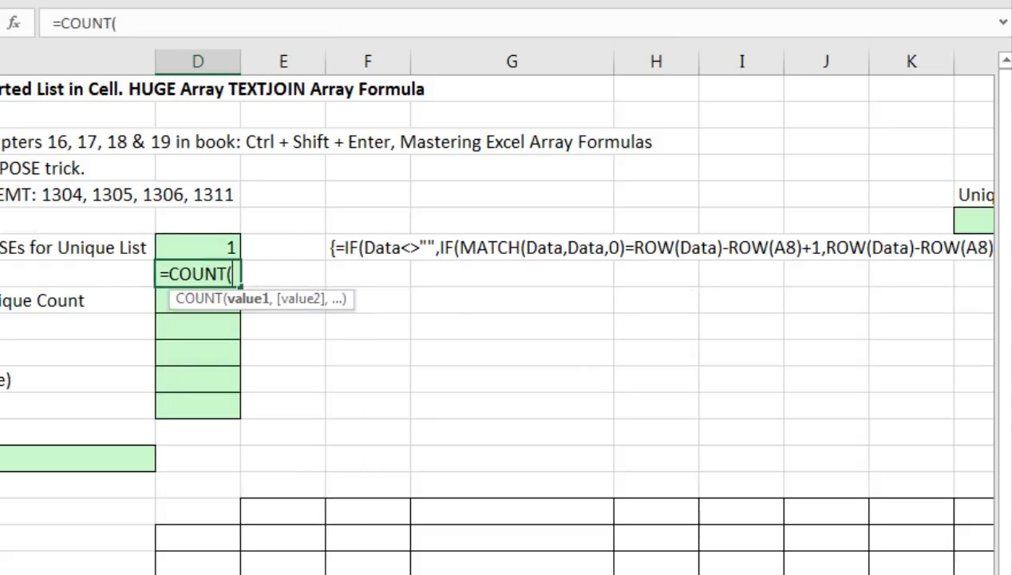
{"action": "key", "text": "ctrl+v"}
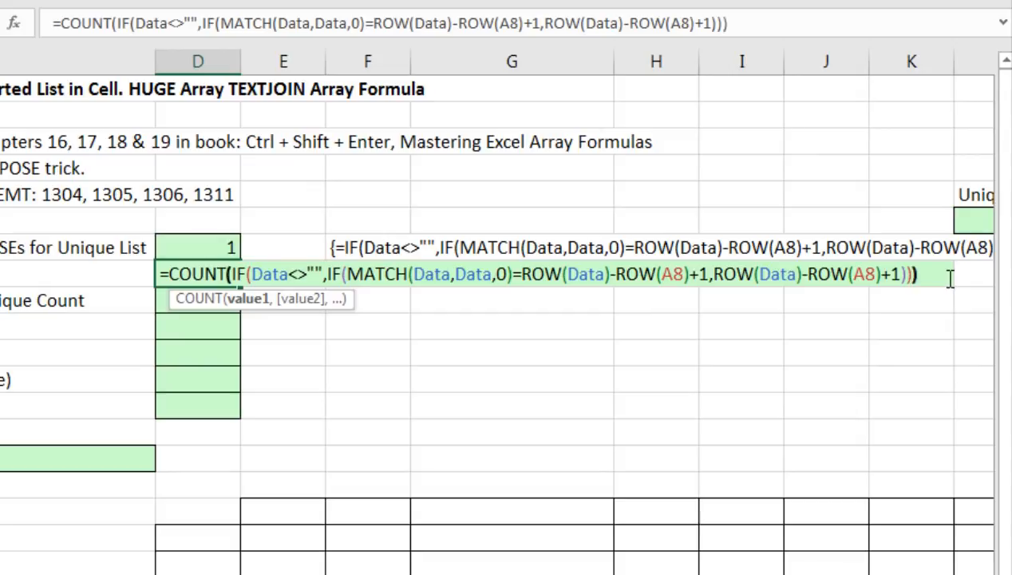
{"action": "type", "text": ")"}
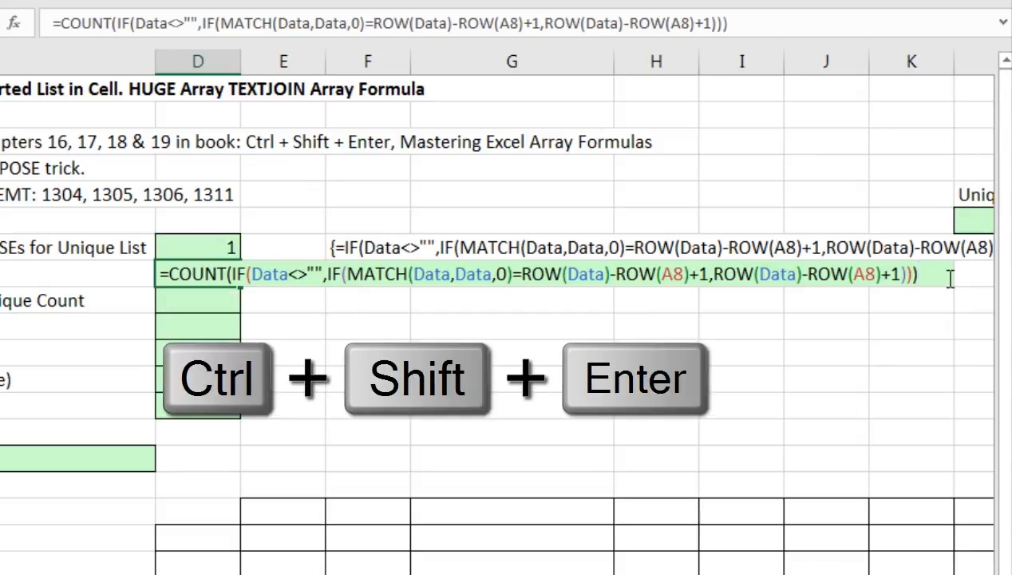
{"action": "key", "text": "ctrl+shift+Return"}
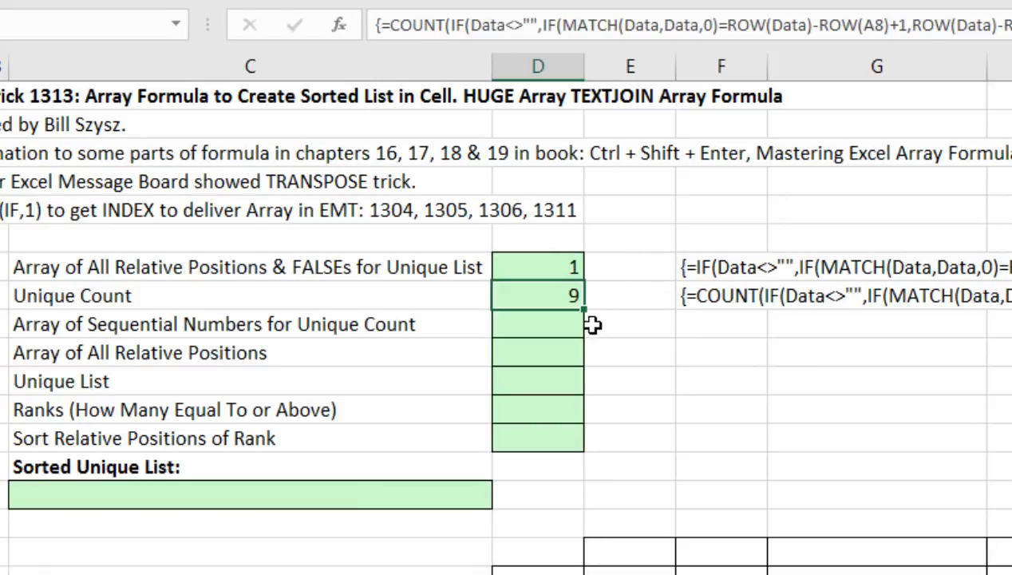
Type =ROW(INDIRECT("1:"&D8)) in D9 to generate numbers up to the unique count.
{"action": "left_click", "coordinate": [548, 336]}
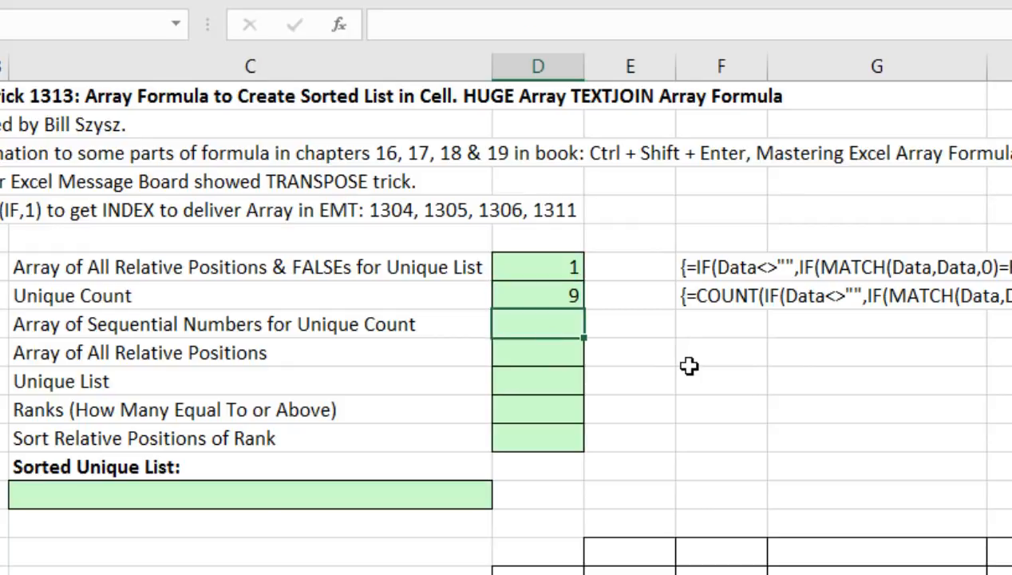
{"action": "type", "text": "=row"}
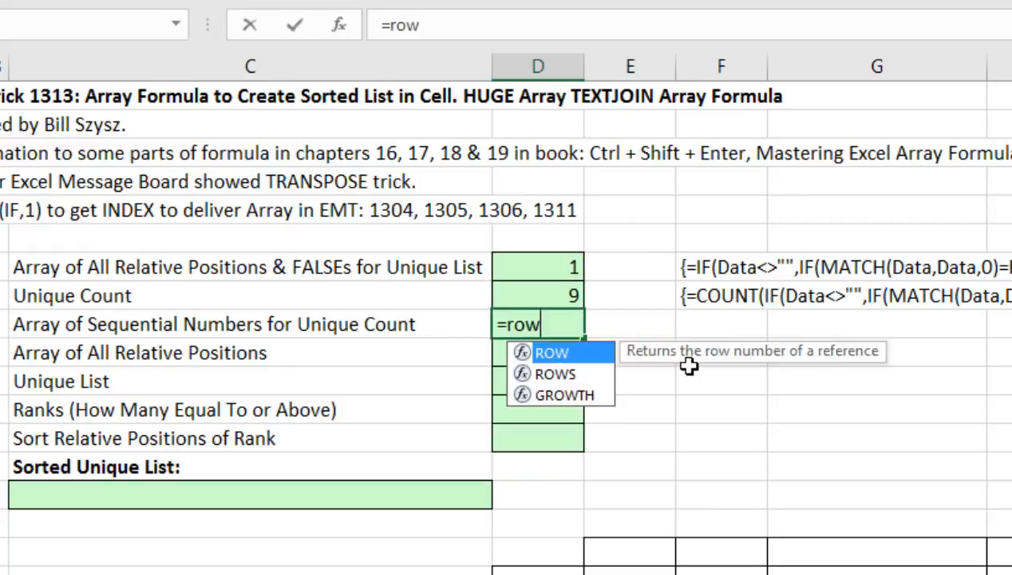
{"action": "key", "text": "Tab"}
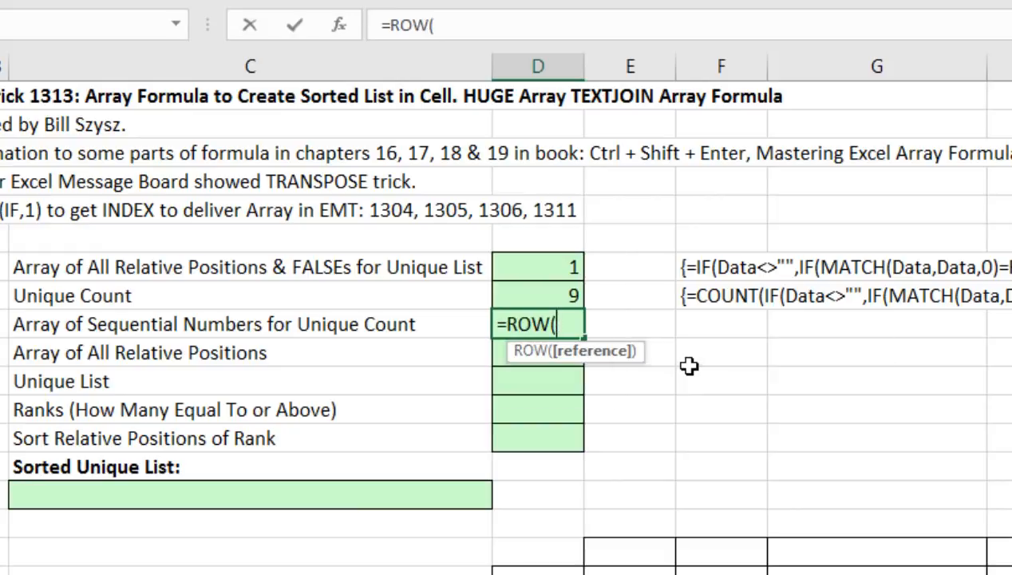
{"action": "type", "text": "indi"}
{"action": "key", "text": "Tab"}
{"action": "type", "text": "\"1:"}
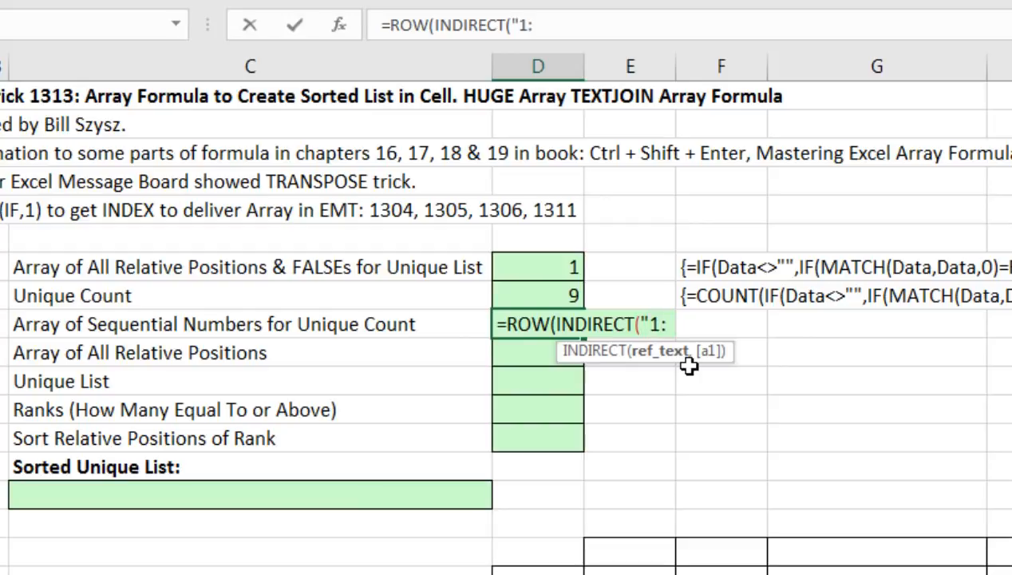
{"action": "type", "text": "\"&"}
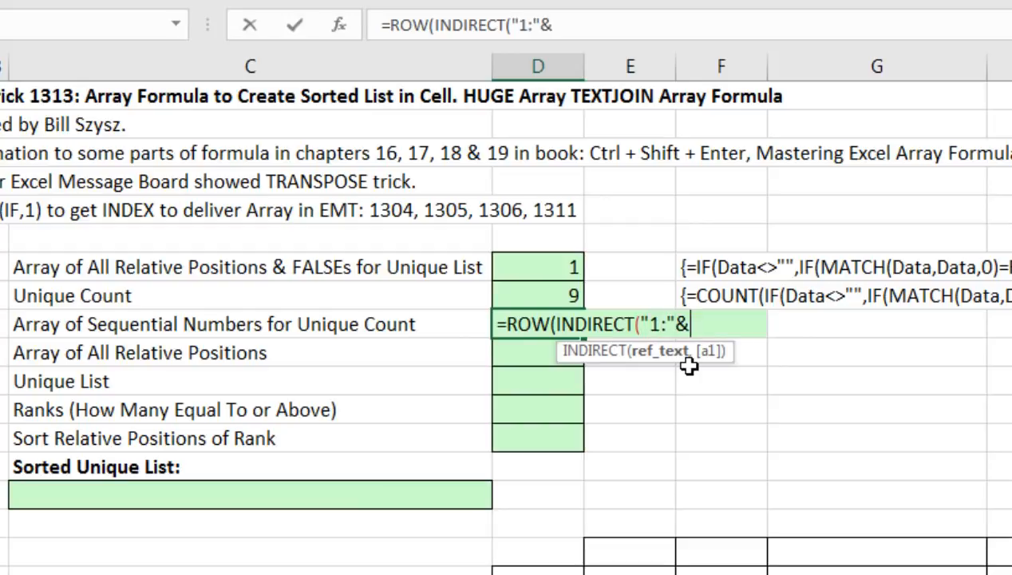
{"action": "key", "text": "Up"}
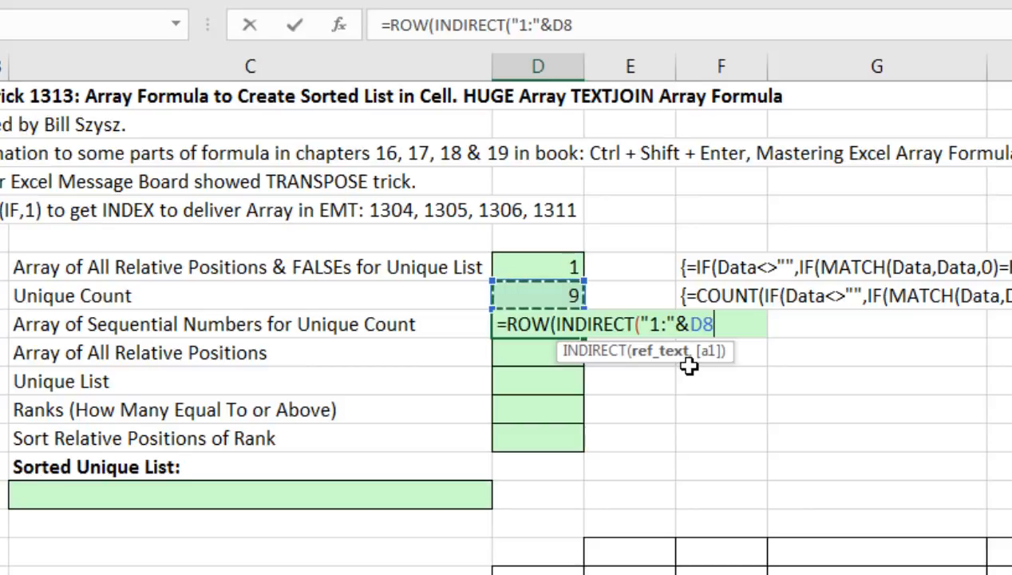
{"action": "type", "text": "))"}
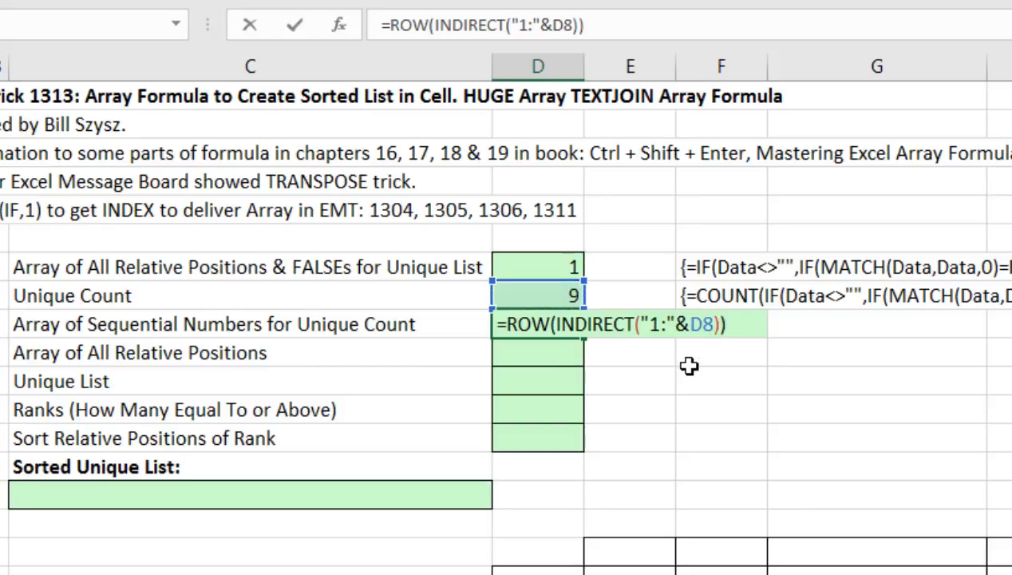
Preview INDIRECT's "1:9" argument and the INDIRECT part with F9.
{"action": "left_click", "coordinate": [642, 324]}
{"action": "left_click", "coordinate": [661, 351]}
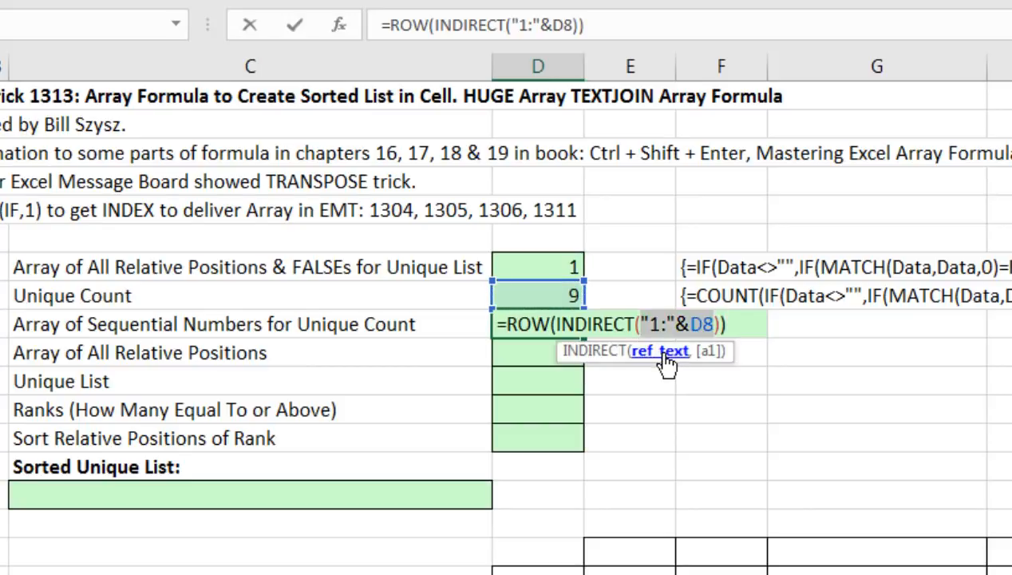
{"action": "key", "text": "F9"}
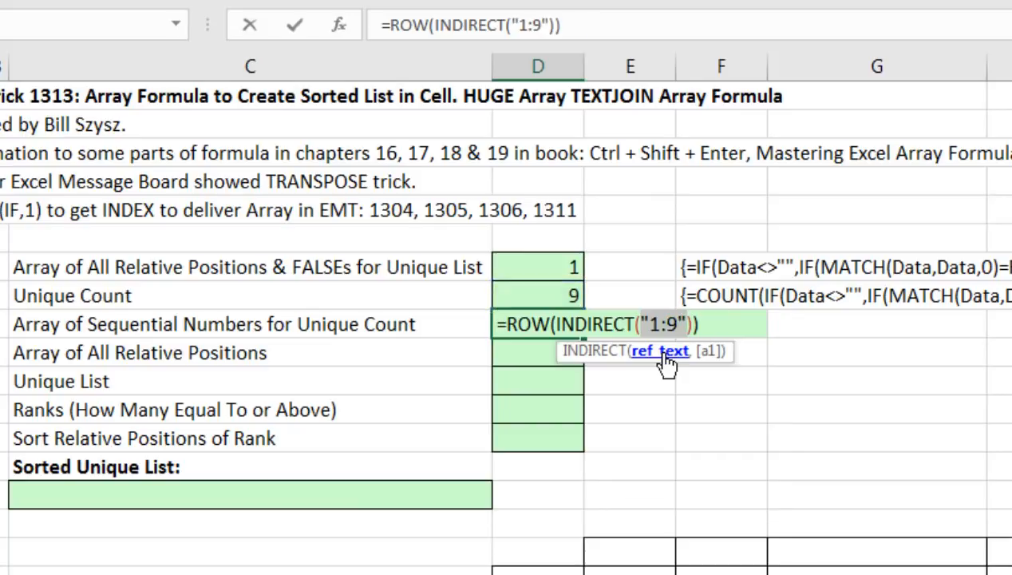
{"action": "key", "text": "ctrl+z"}
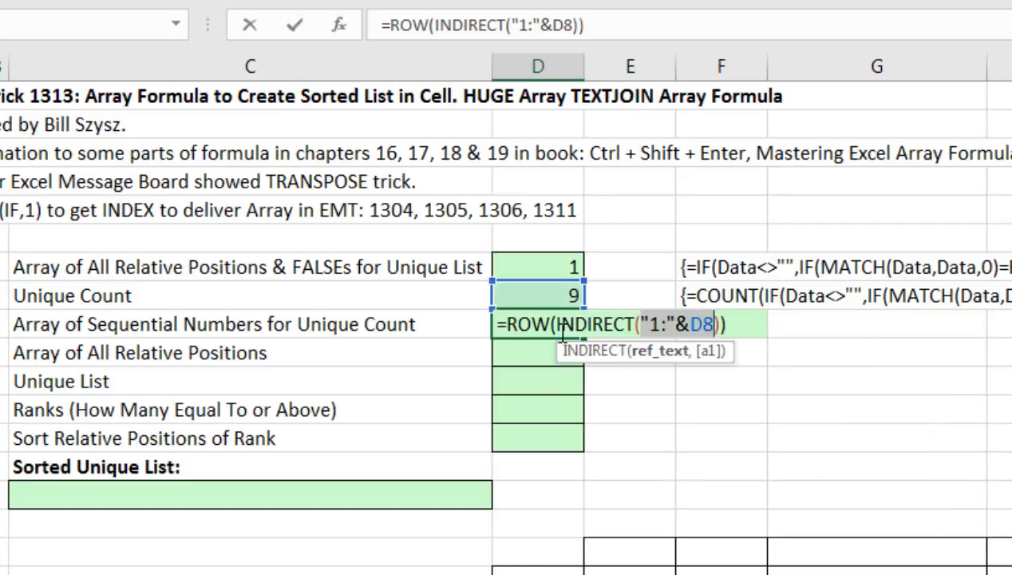
{"action": "left_click", "coordinate": [562, 327]}
{"action": "left_click", "coordinate": [575, 351]}
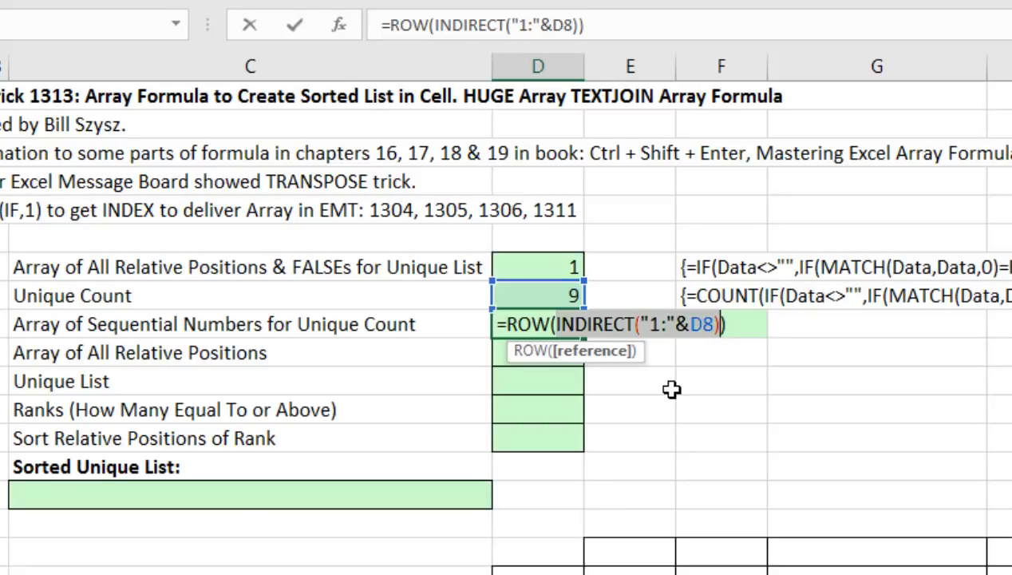
{"action": "key", "text": "F9"}
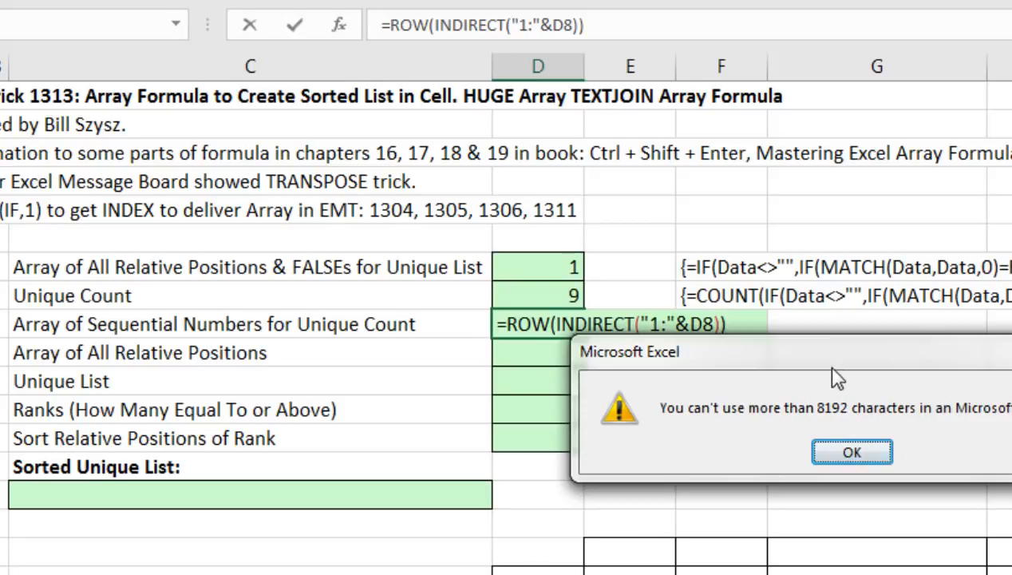
Change D9's INDIRECT text to "A1:A"&D8 and evaluate the INDIRECT part with F9.
{"action": "left_click", "coordinate": [654, 479]}
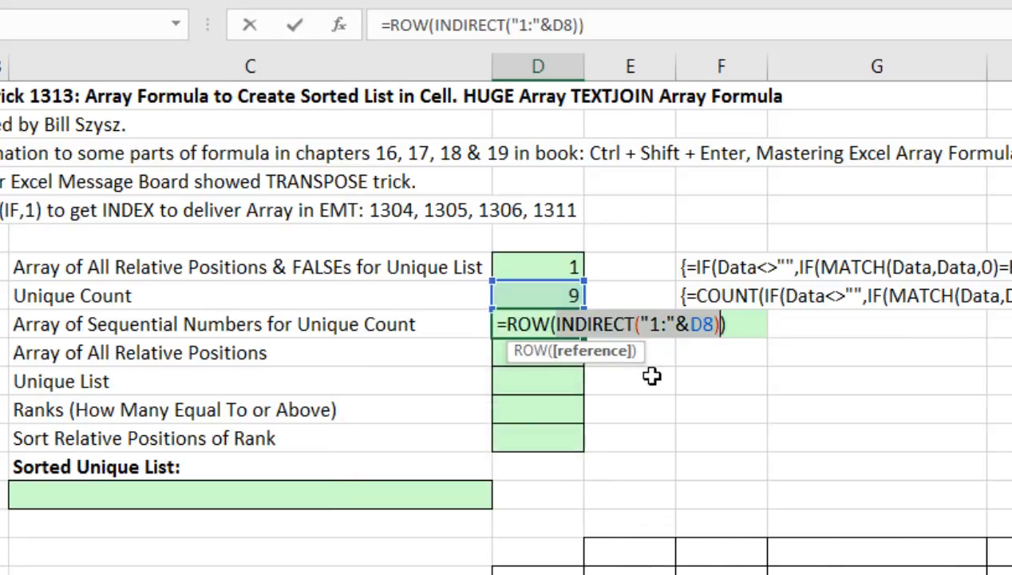
{"action": "left_click", "coordinate": [643, 325]}
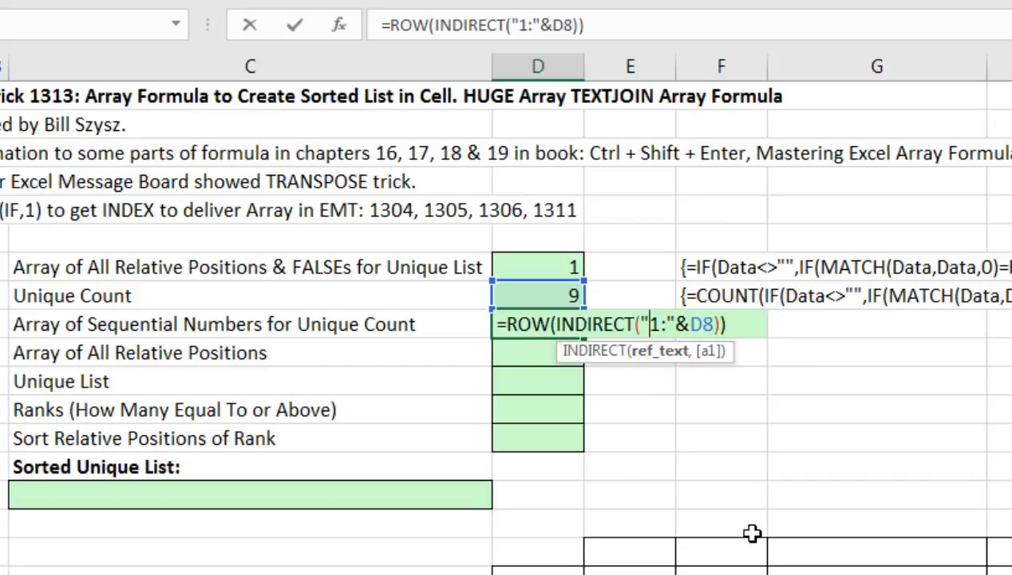
{"action": "type", "text": "A"}
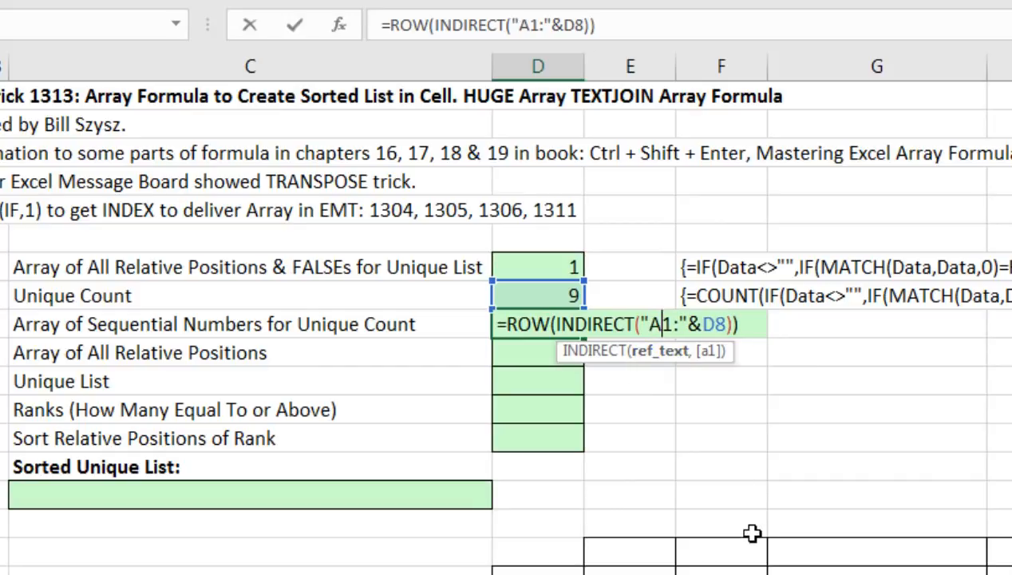
{"action": "left_click", "coordinate": [683, 324]}
{"action": "type", "text": "A"}
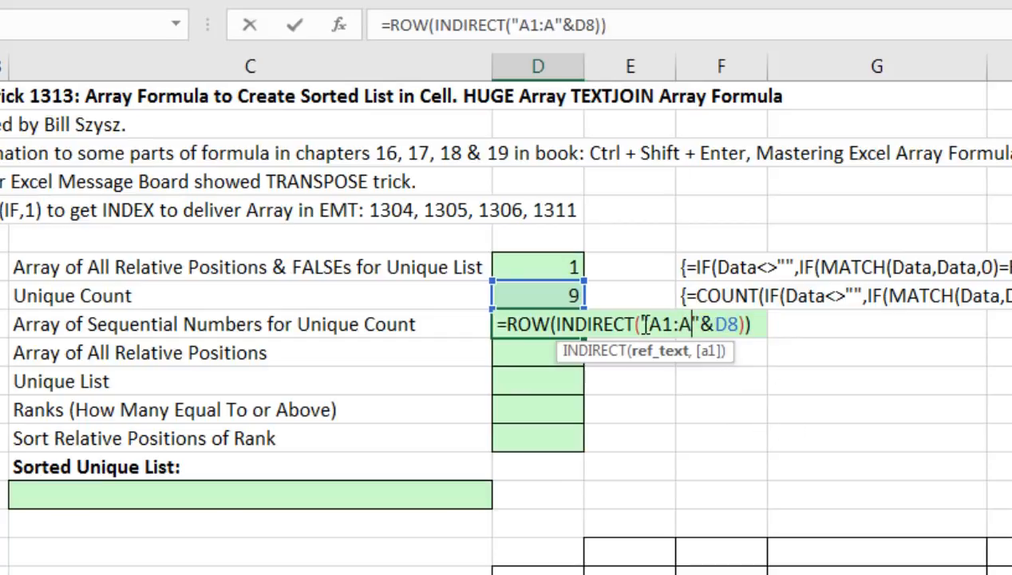
{"action": "left_click_drag", "start_coordinate": [641, 324], "coordinate": [735, 319]}
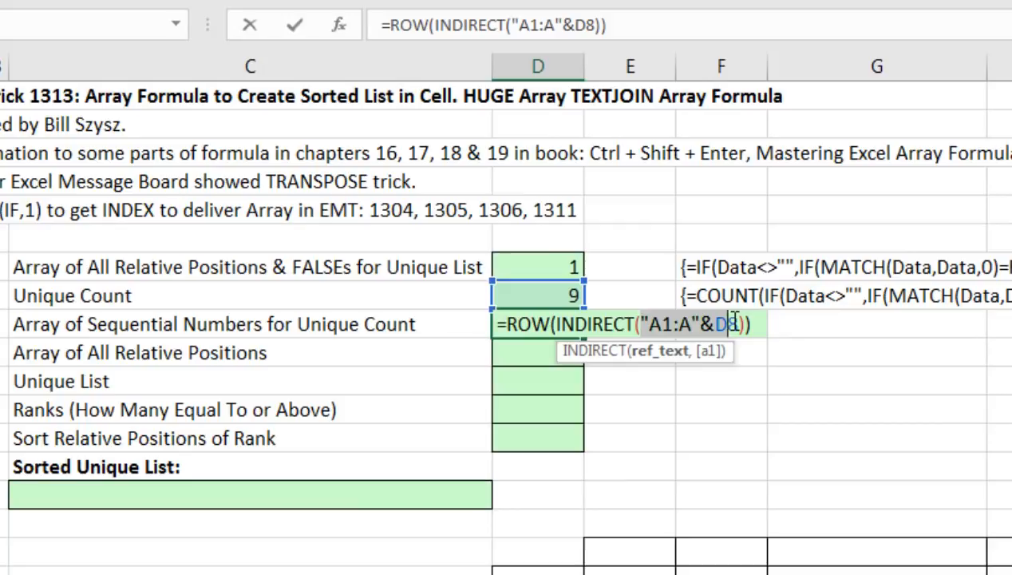
{"action": "left_click", "coordinate": [557, 324]}
{"action": "left_click", "coordinate": [578, 354]}
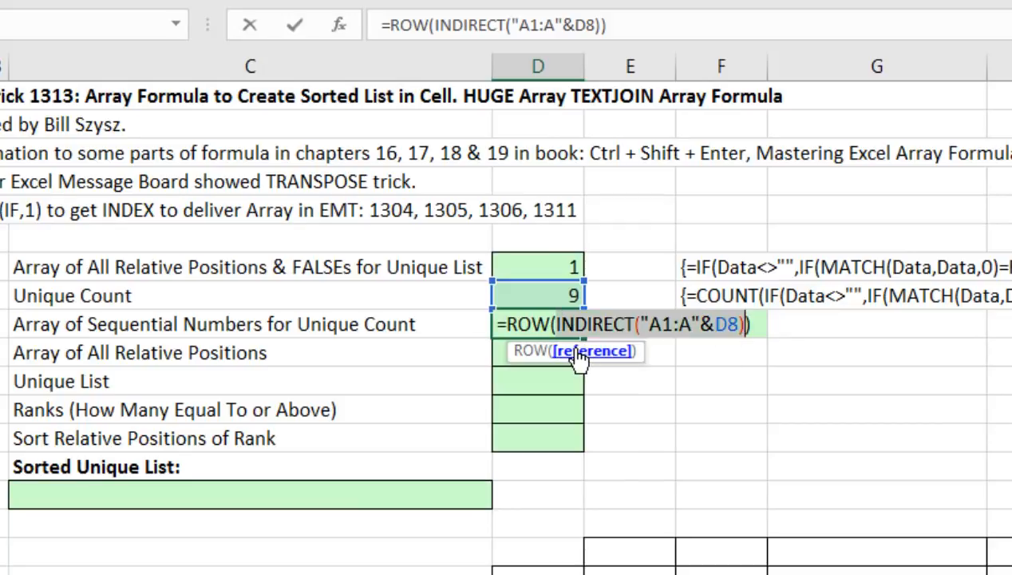
{"action": "key", "text": "F9"}
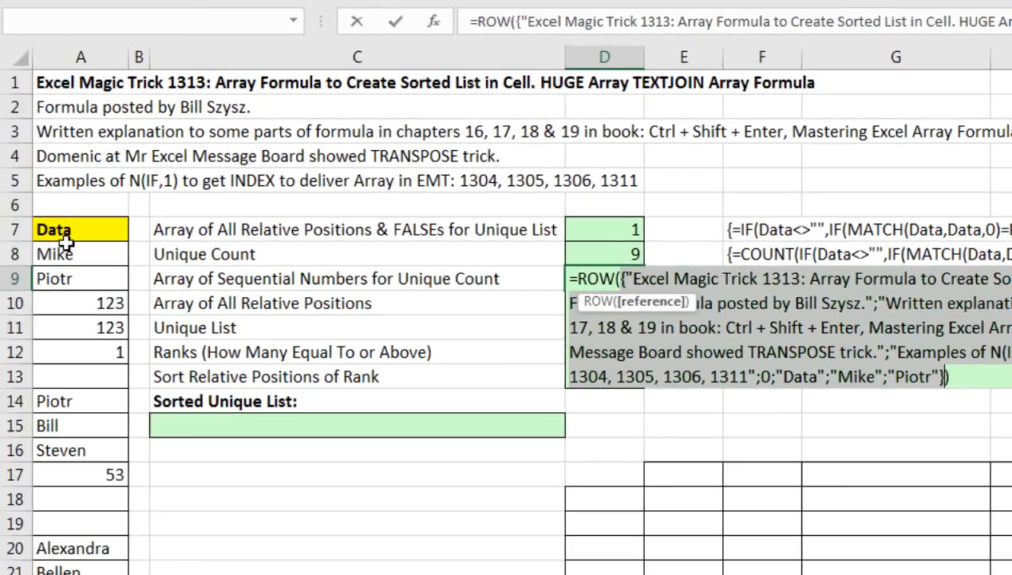
Confirm D9's formula evaluates to {1;...;9}, then enter it as an array formula.
{"action": "key", "text": "ctrl+z"}
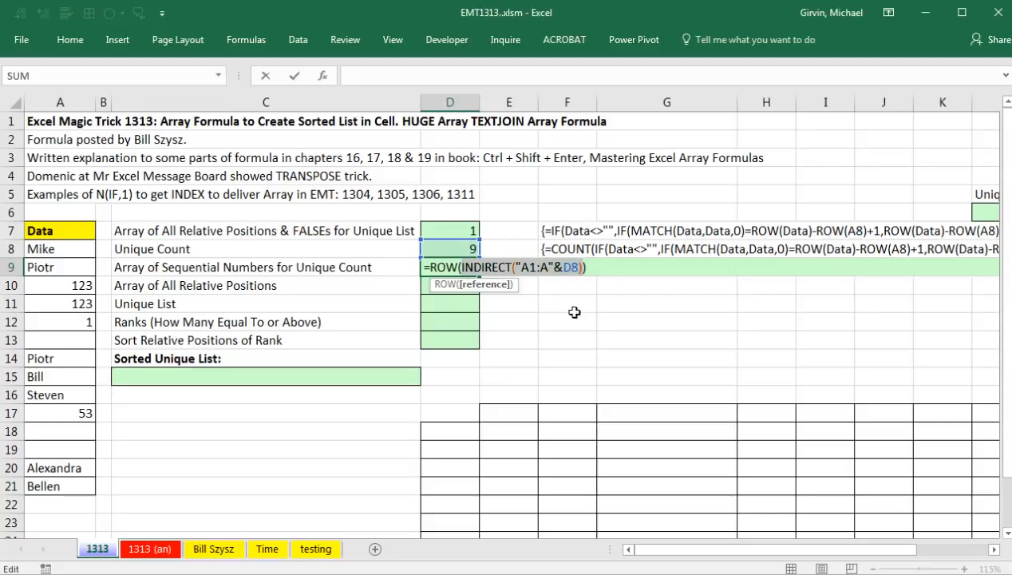
{"action": "left_click_drag", "start_coordinate": [592, 267], "coordinate": [427, 264]}
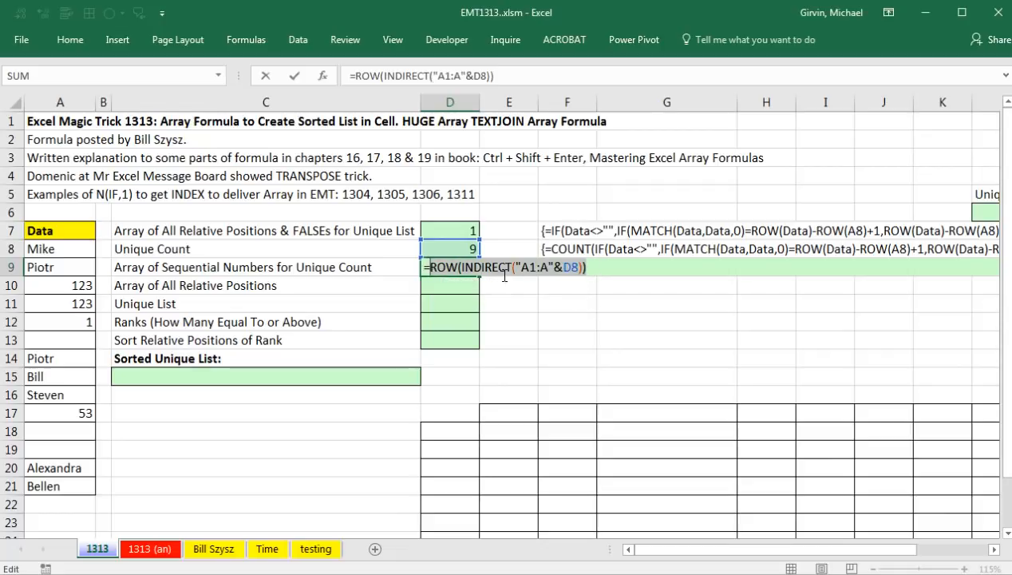
{"action": "key", "text": "F9"}
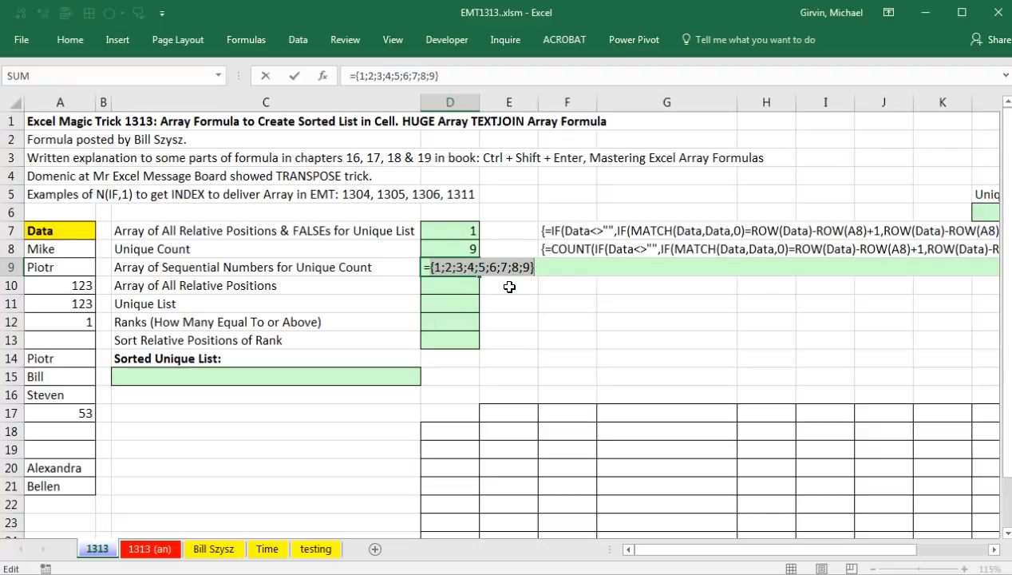
{"action": "key", "text": "ctrl+z"}
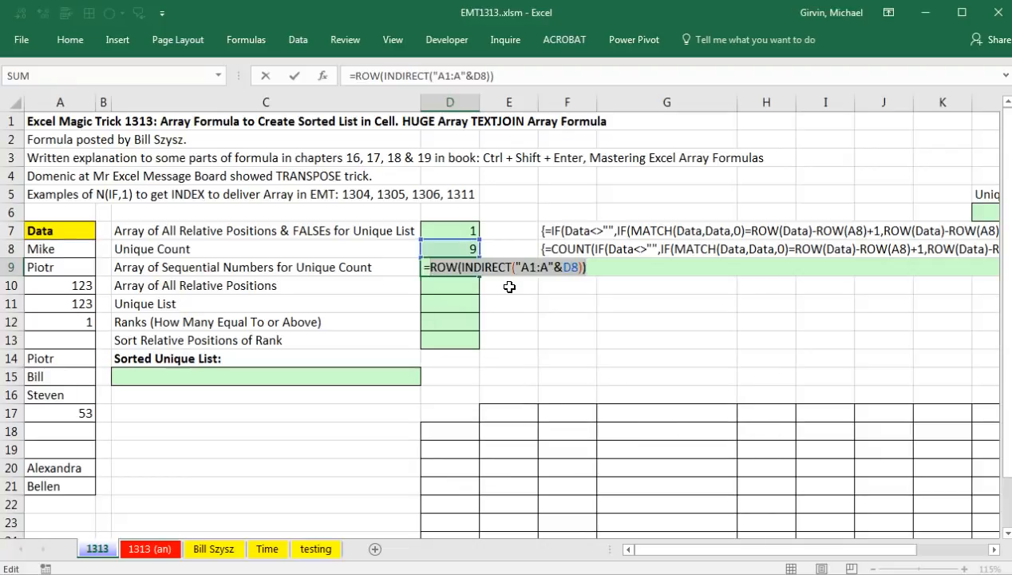
{"action": "key", "text": "Return"}
{"action": "left_click", "coordinate": [467, 271]}
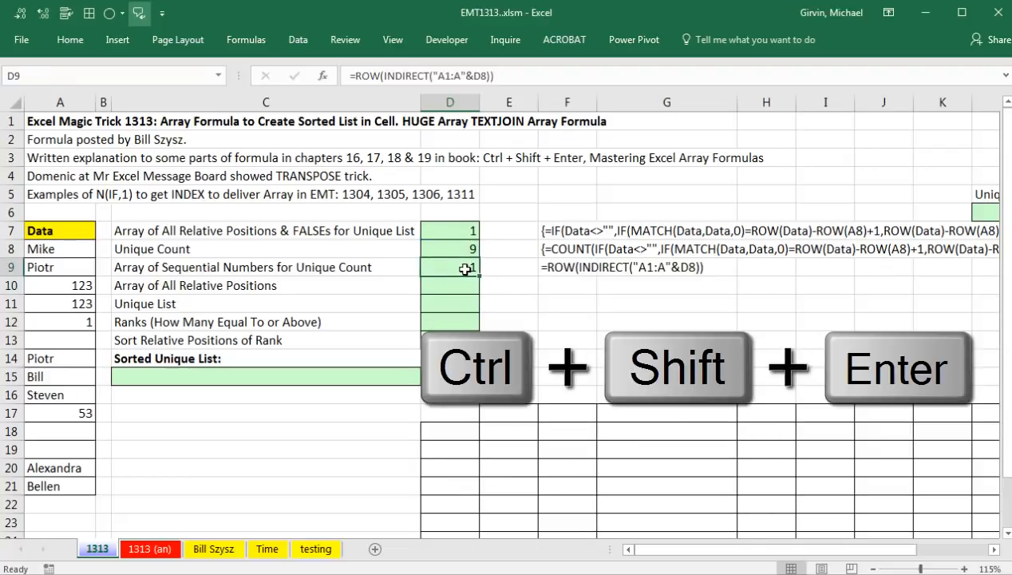
{"action": "key", "text": "F2"}
{"action": "key", "text": "ctrl+shift+Return"}
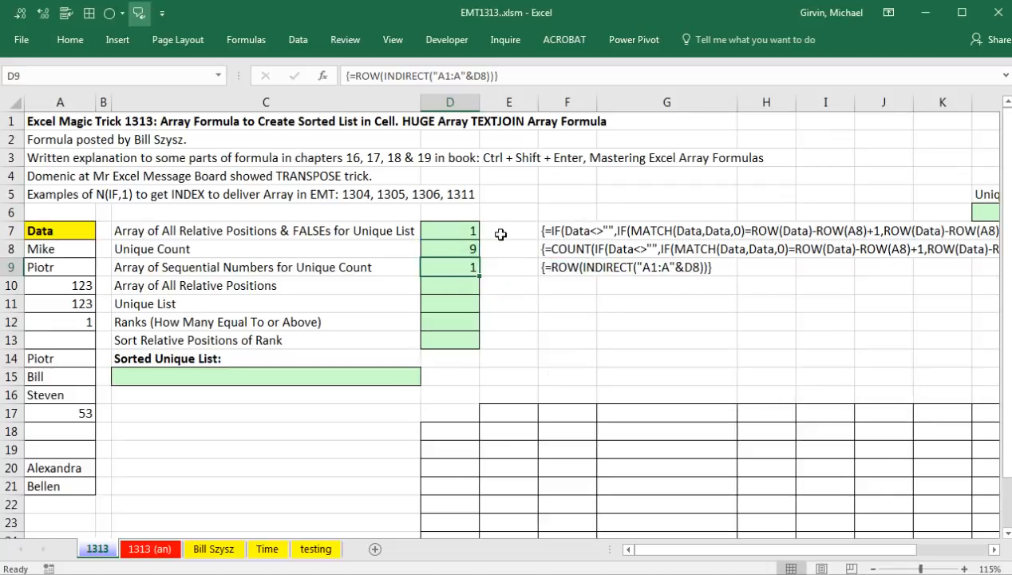
Open the Clipboard pane and clear all its stored items.
{"action": "left_click", "coordinate": [70, 40]}
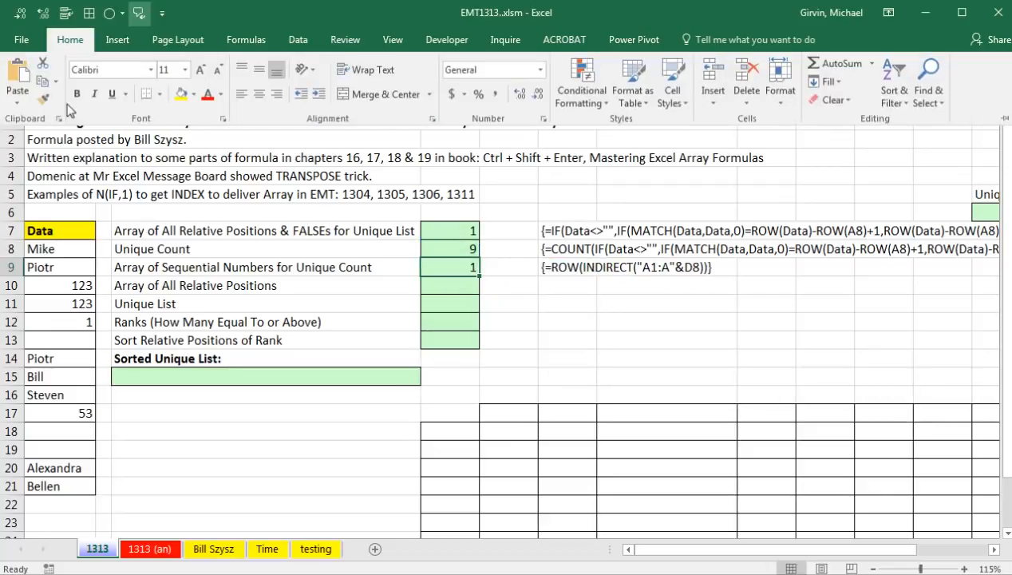
{"action": "left_click", "coordinate": [59, 119]}
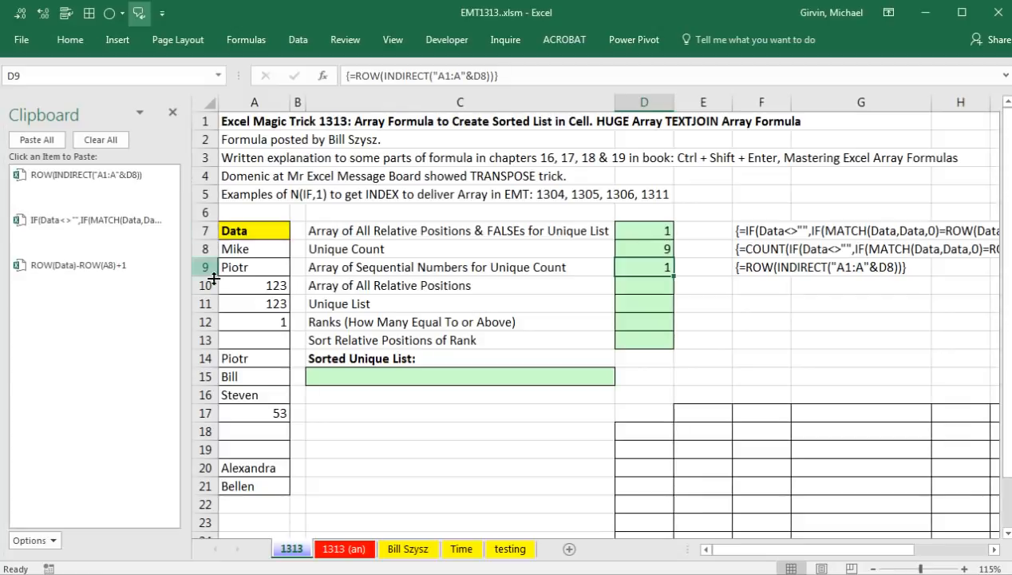
{"action": "left_click", "coordinate": [112, 147]}
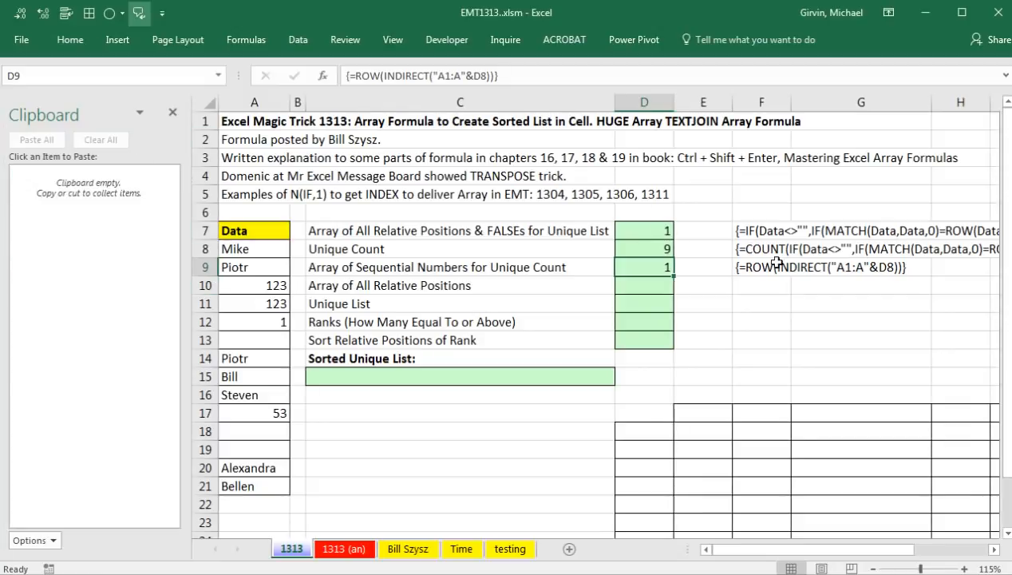
{"action": "double_click", "coordinate": [771, 267]}
{"action": "key", "text": "ctrl+Return"}
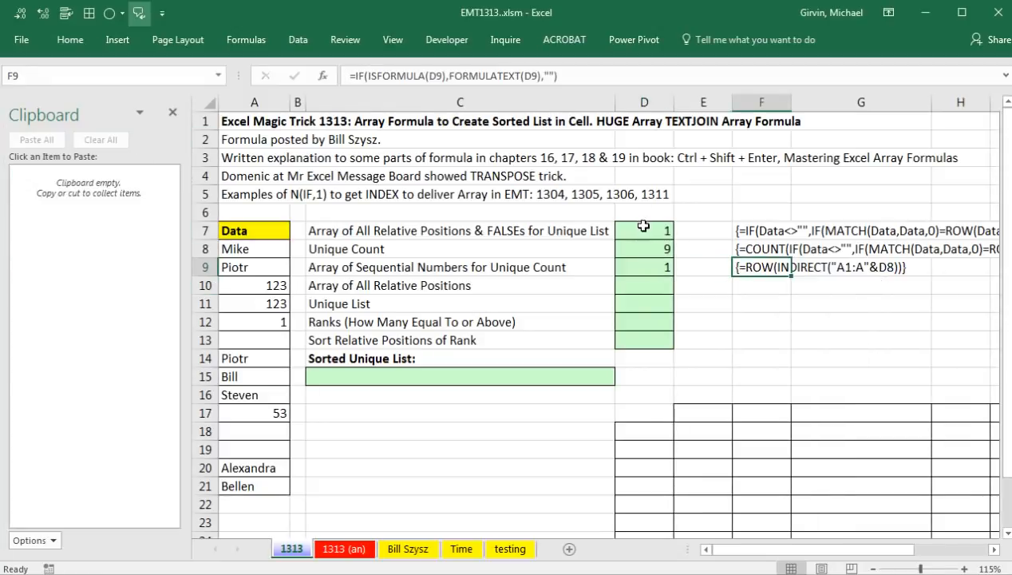
Copy the formula text of D7 and D9 onto the clipboard, leaving both cells unchanged.
{"action": "double_click", "coordinate": [644, 232]}
{"action": "left_click_drag", "start_coordinate": [623, 232], "coordinate": [726, 249]}
{"action": "key", "text": "ctrl+c"}
{"action": "key", "text": "Escape"}
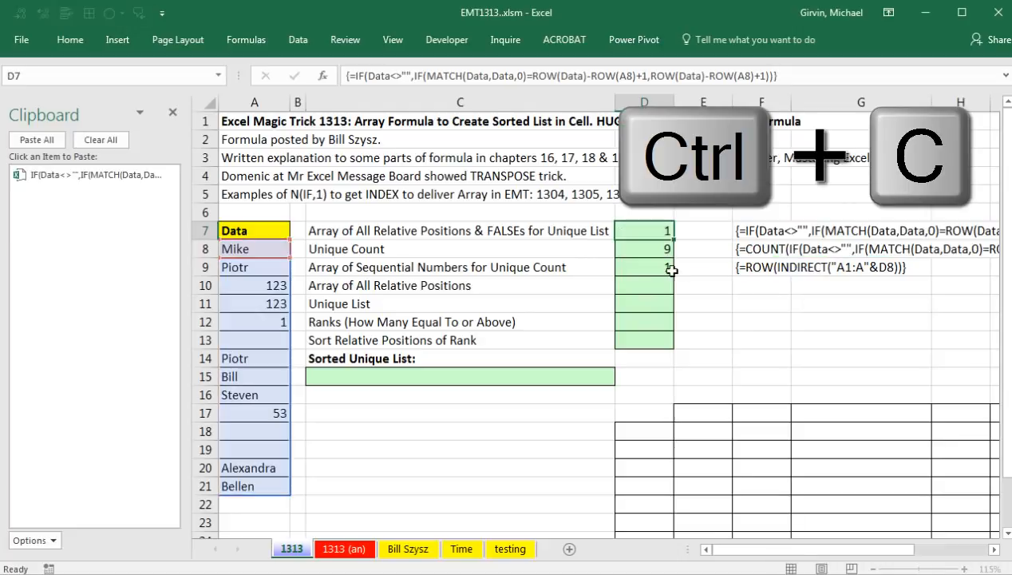
{"action": "double_click", "coordinate": [632, 272]}
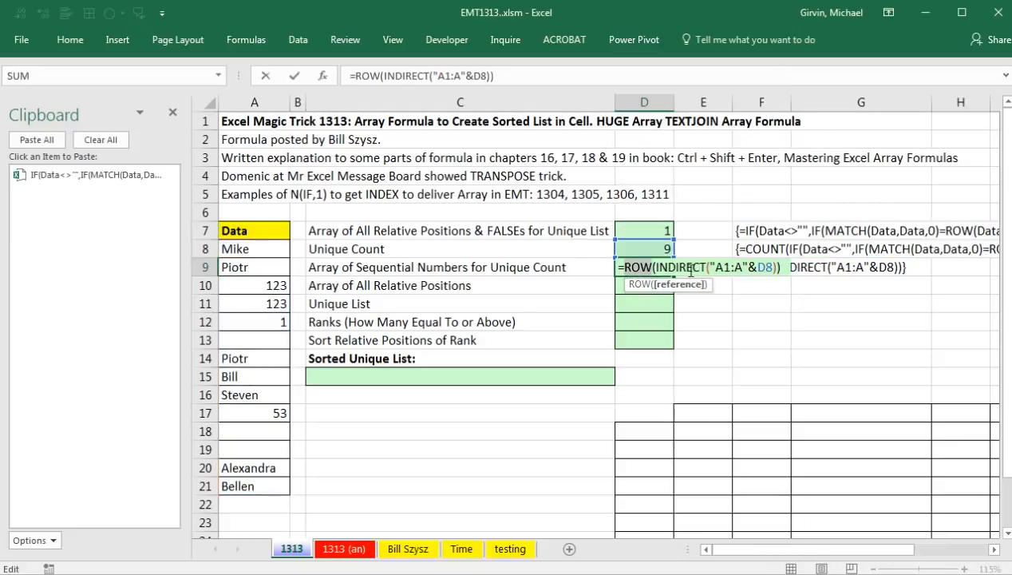
{"action": "left_click_drag", "start_coordinate": [619, 268], "coordinate": [781, 268]}
{"action": "key", "text": "ctrl+c"}
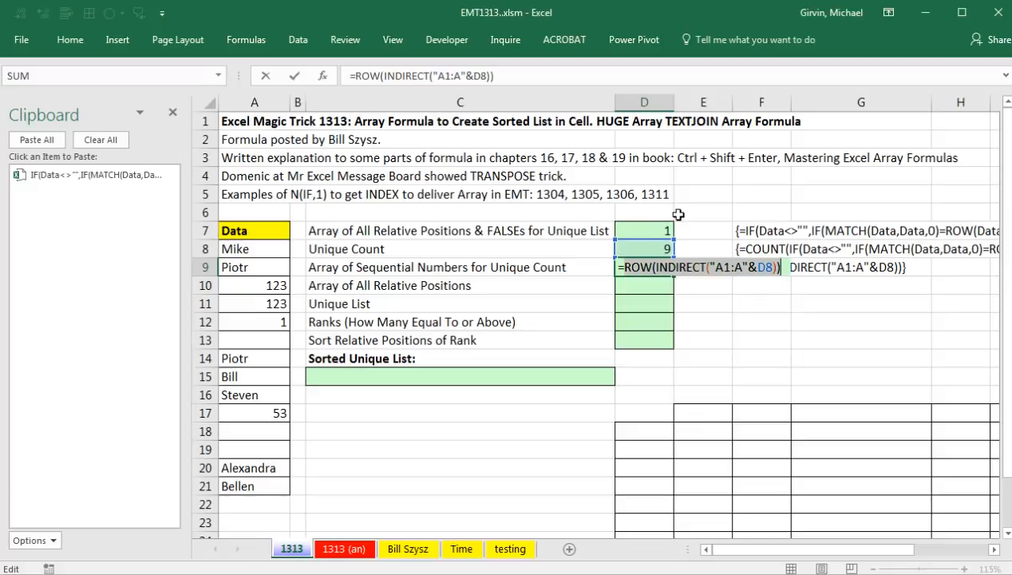
{"action": "key", "text": "ctrl+c"}
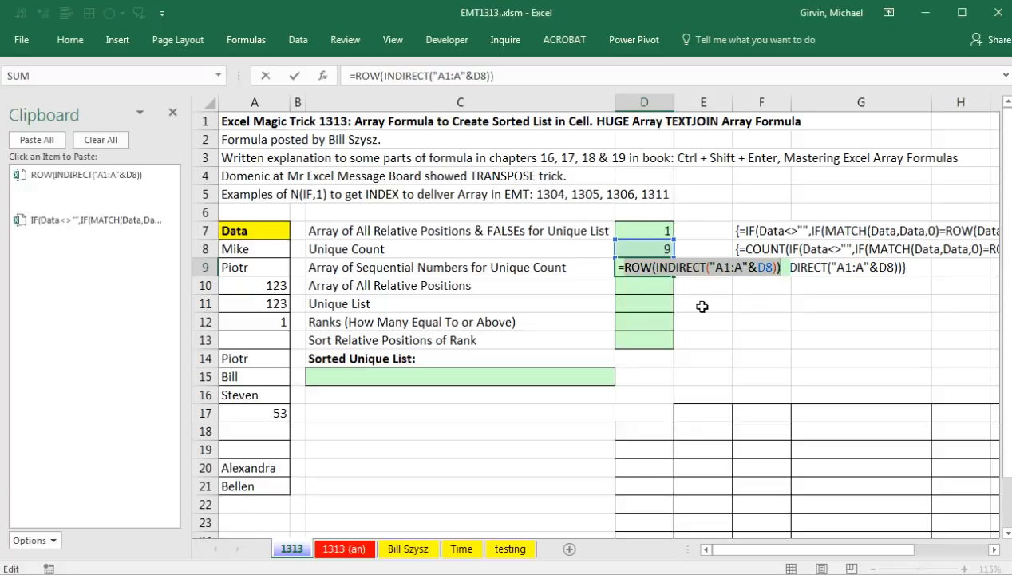
{"action": "key", "text": "ctrl+shift+Return"}
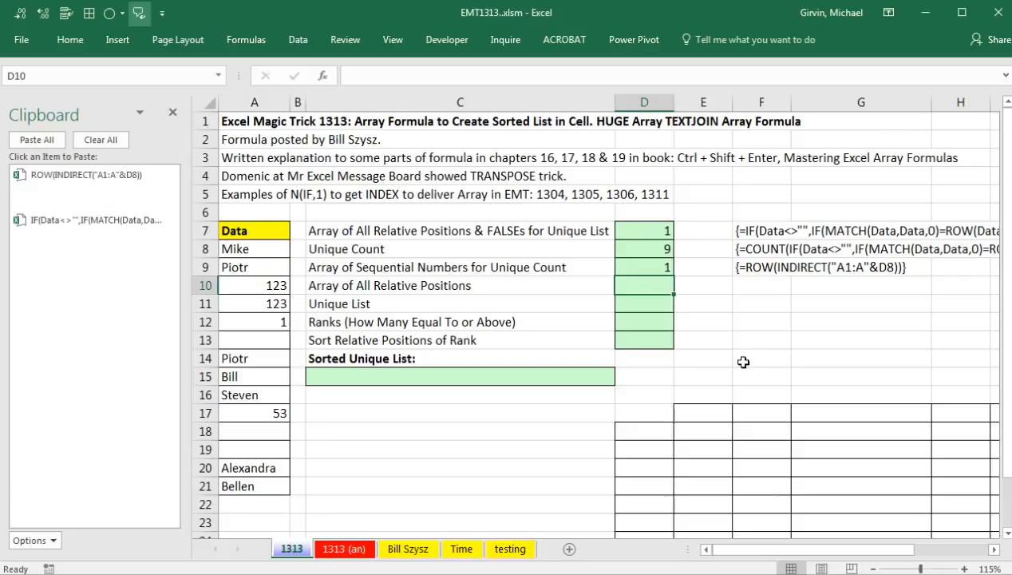
Build =SMALL(IF(Data<>"",…),ROW(INDIRECT("A1:A"&D8))) in D10 from the clipboard pieces.
{"action": "type", "text": "=sm"}
{"action": "key", "text": "Tab"}
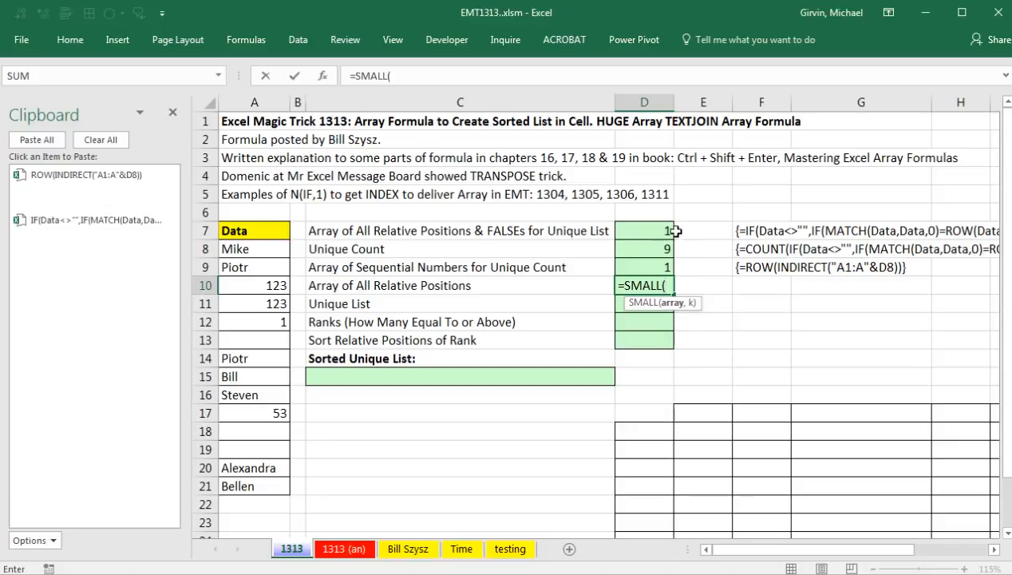
{"action": "left_click", "coordinate": [68, 237]}
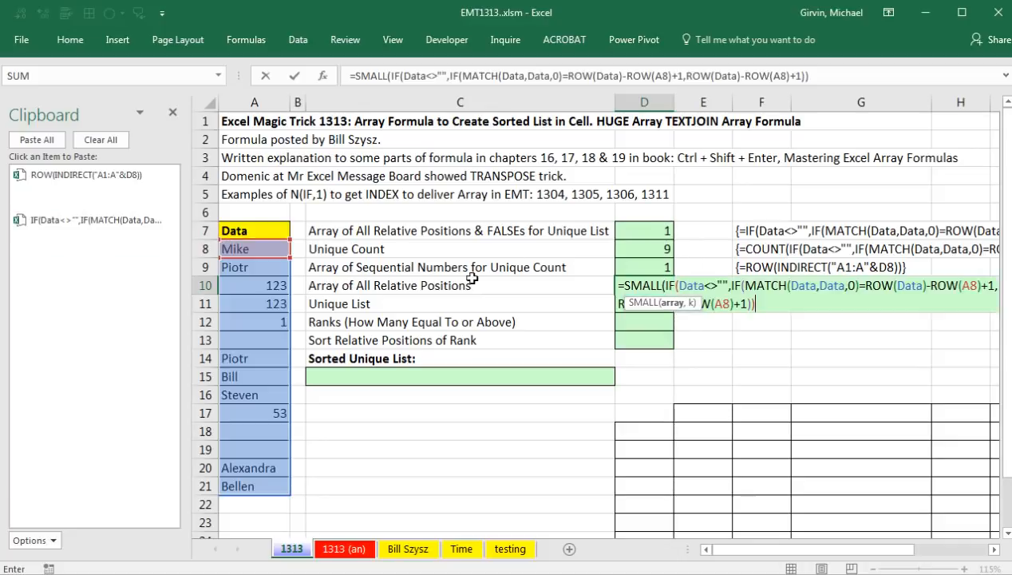
{"action": "left_click_drag", "start_coordinate": [696, 303], "coordinate": [729, 338]}
{"action": "type", "text": ","}
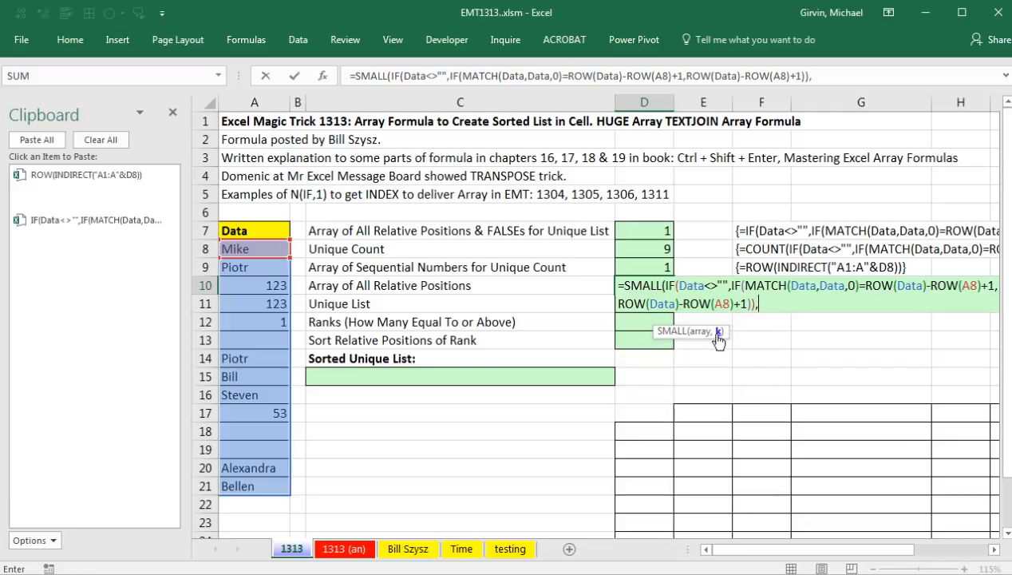
{"action": "left_click", "coordinate": [74, 194]}
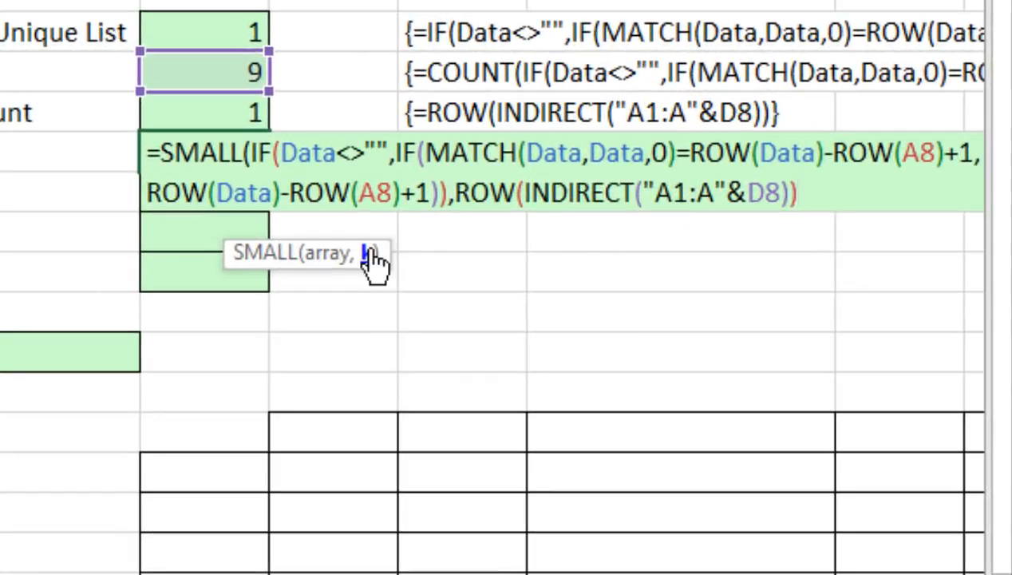
{"action": "left_click", "coordinate": [369, 251]}
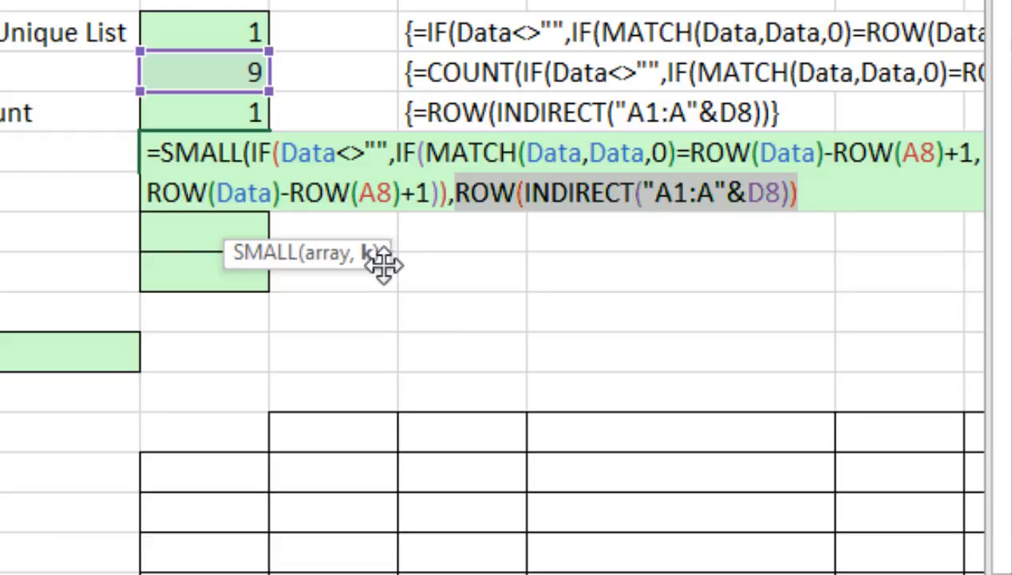
{"action": "left_click", "coordinate": [327, 255]}
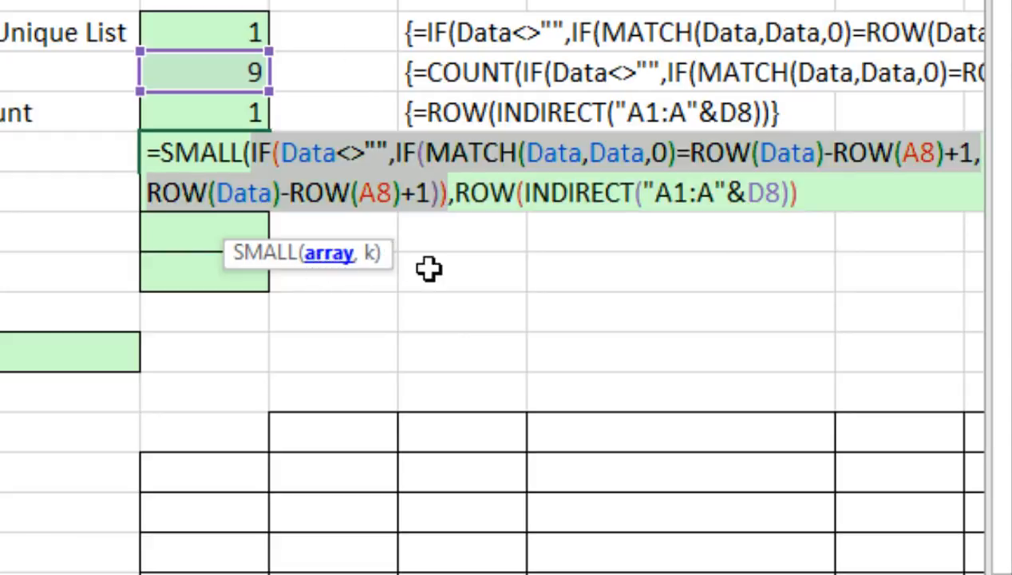
{"action": "left_click", "coordinate": [871, 192]}
{"action": "type", "text": ")"}
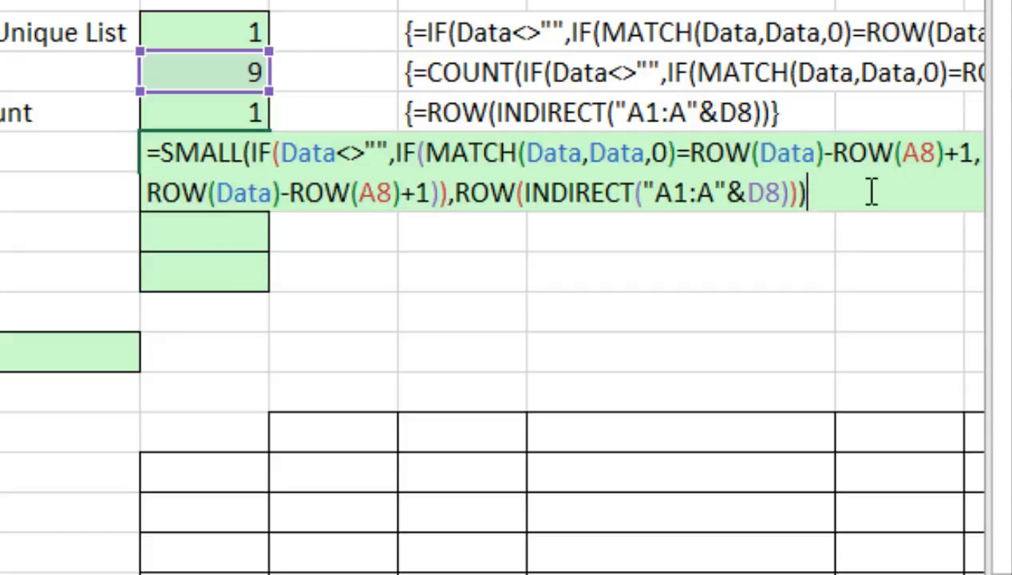
Preview the SMALL result with F9, undo, copy the formula, and enter it as an array formula.
{"action": "key", "text": "F9"}
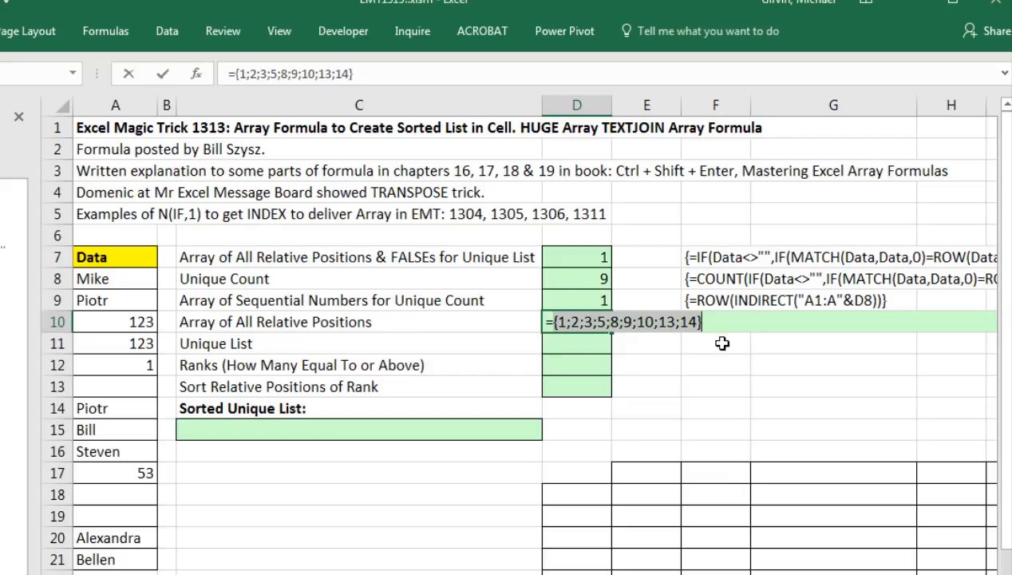
{"action": "key", "text": "ctrl+z"}
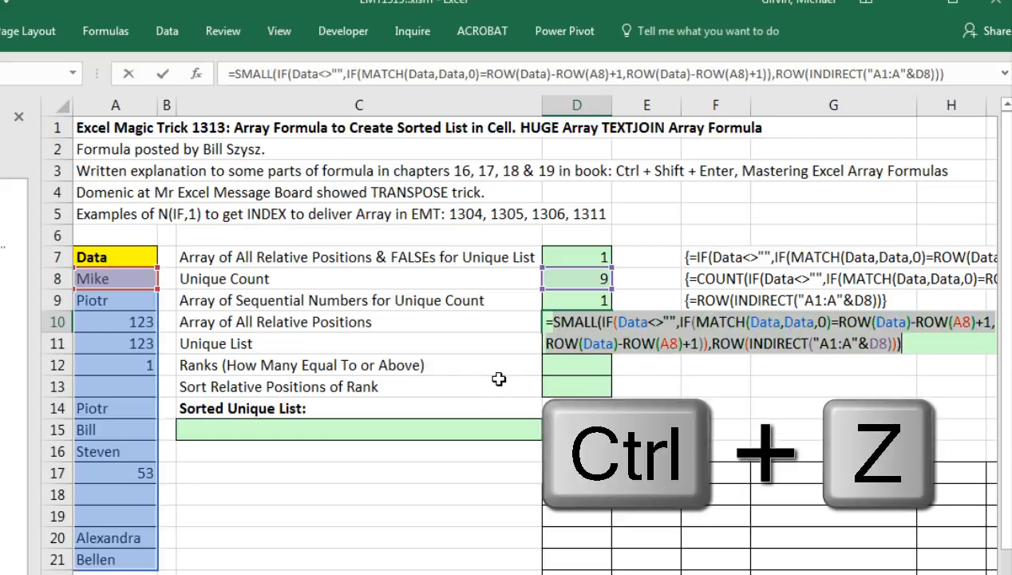
{"action": "key", "text": "ctrl+c"}
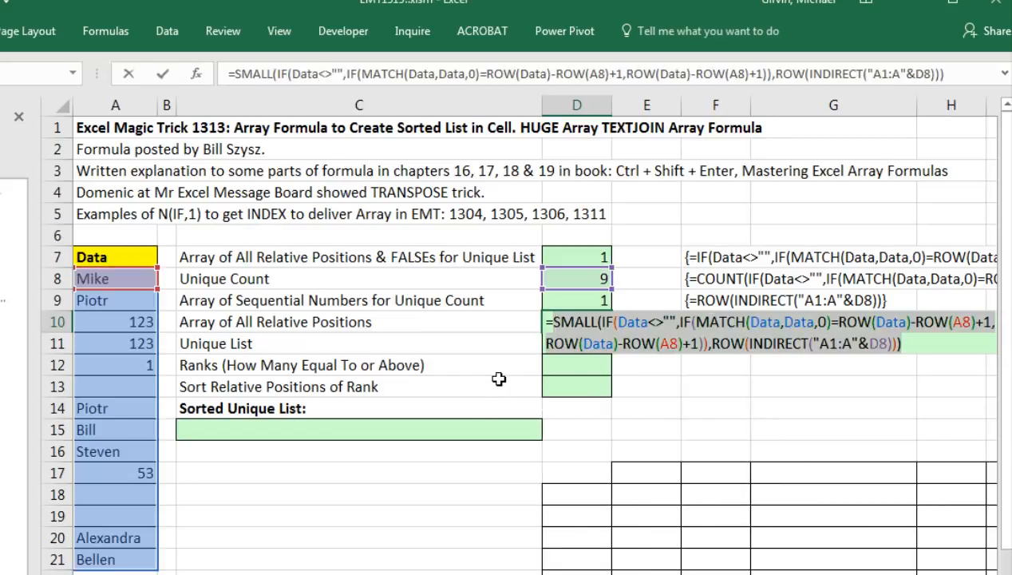
{"action": "key", "text": "ctrl+shift+Return"}
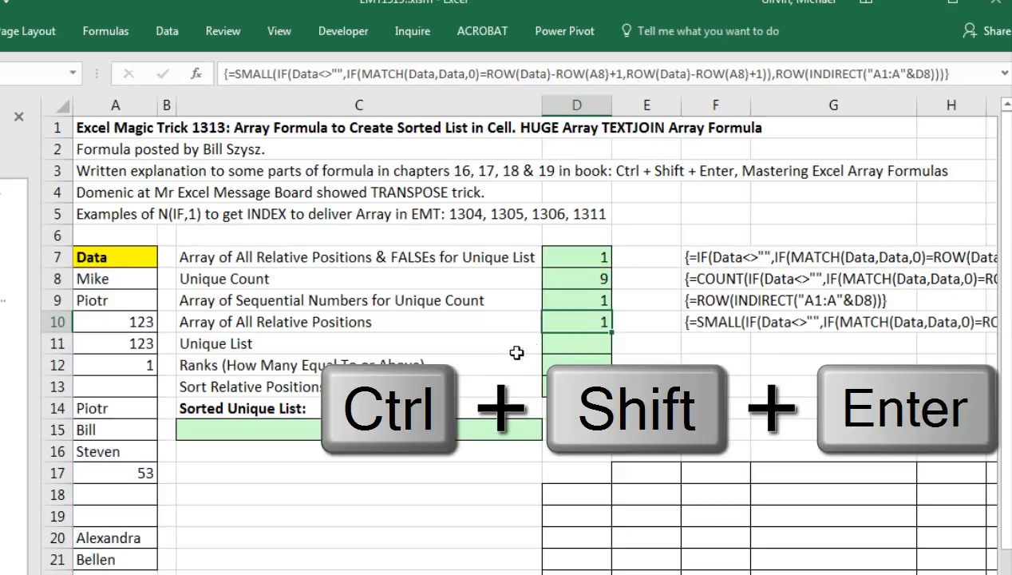
In D11, build =INDEX(Data, SMALL(…)) using the pasted positions formula as row_num.
{"action": "left_click", "coordinate": [559, 338]}
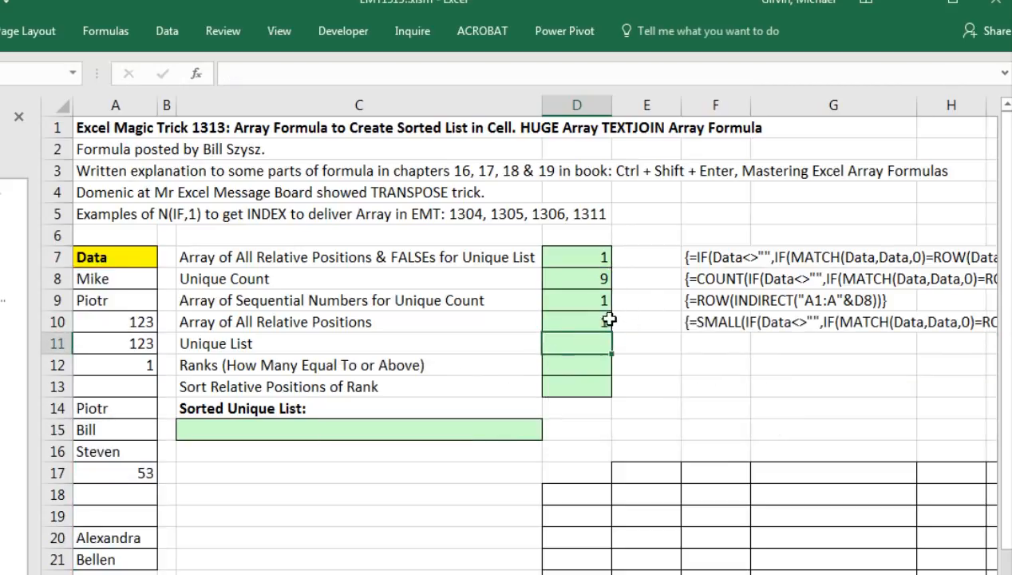
{"action": "double_click", "coordinate": [587, 344]}
{"action": "type", "text": "=INDEX("}
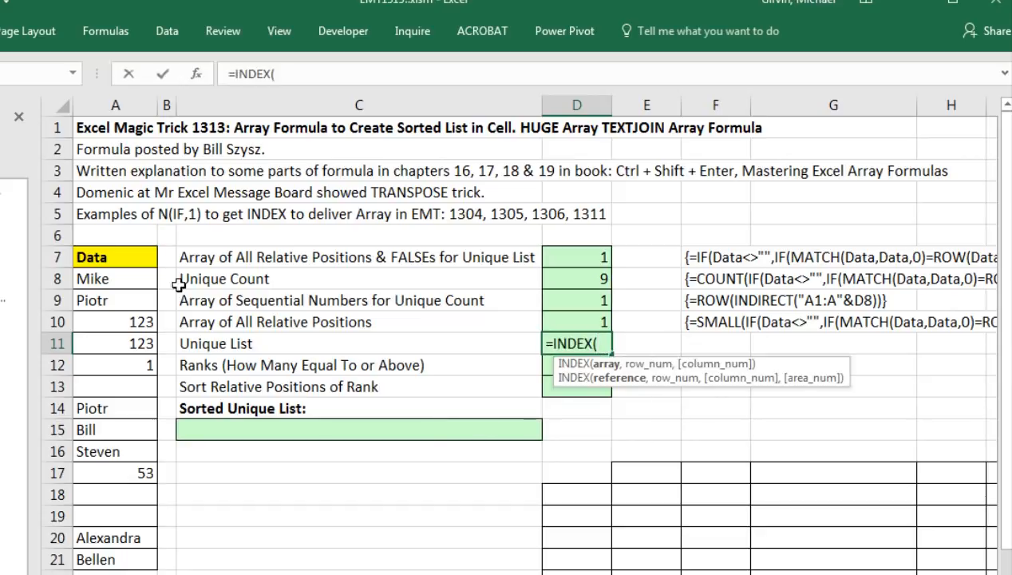
{"action": "left_click", "coordinate": [114, 279]}
{"action": "left_click_drag", "start_coordinate": [114, 279], "coordinate": [95, 556]}
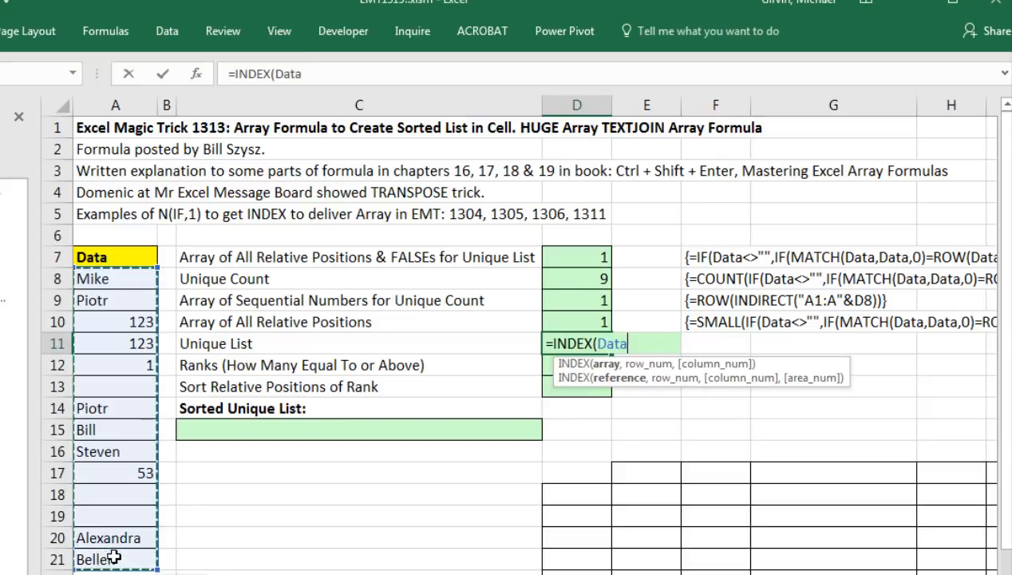
{"action": "type", "text": ","}
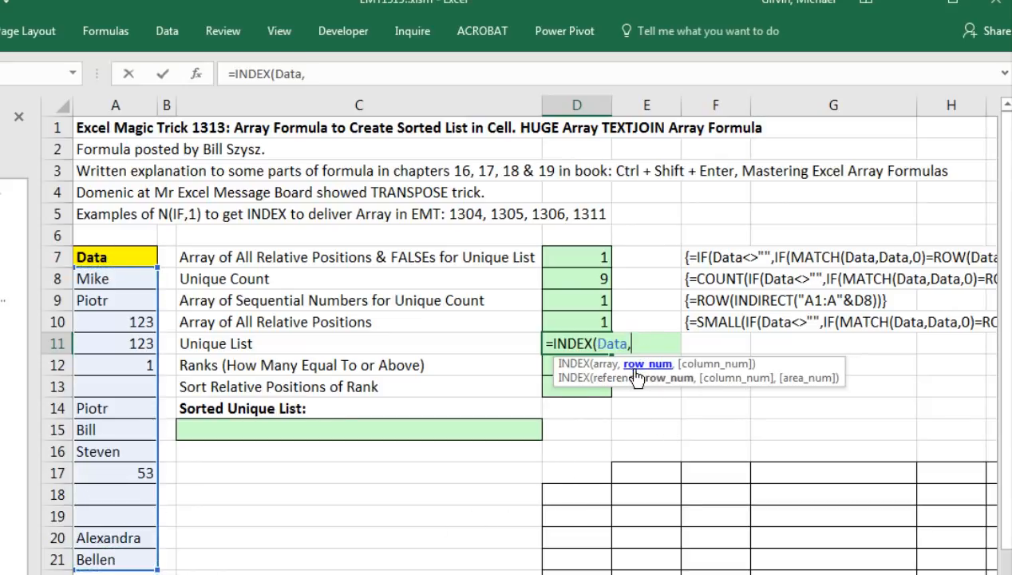
{"action": "key", "text": "ctrl+v"}
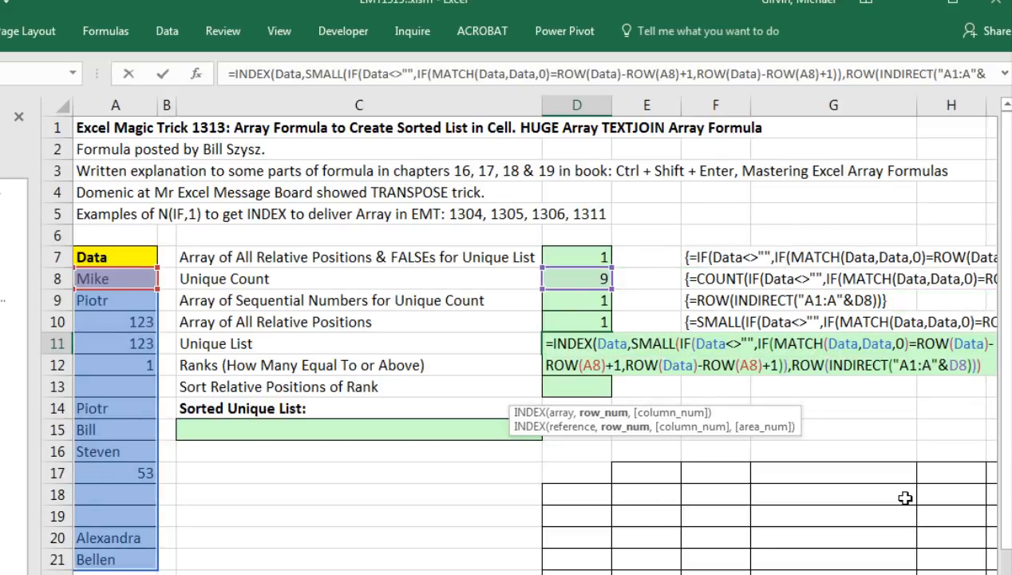
{"action": "type", "text": ")"}
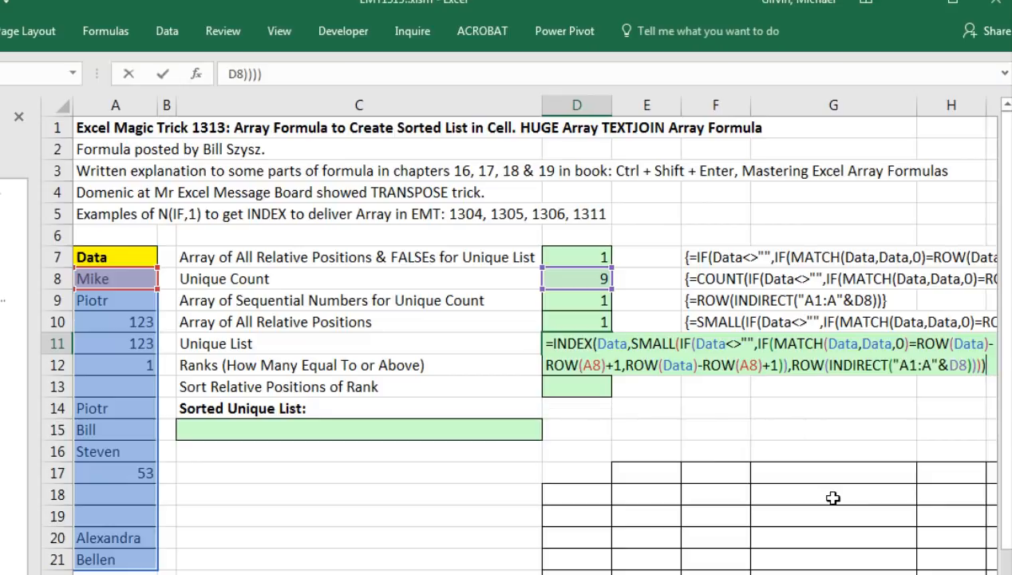
Evaluate the row_num argument with F9 to show {1;2;3;5;8;9;10;13;14}.
{"action": "key", "text": "F9"}
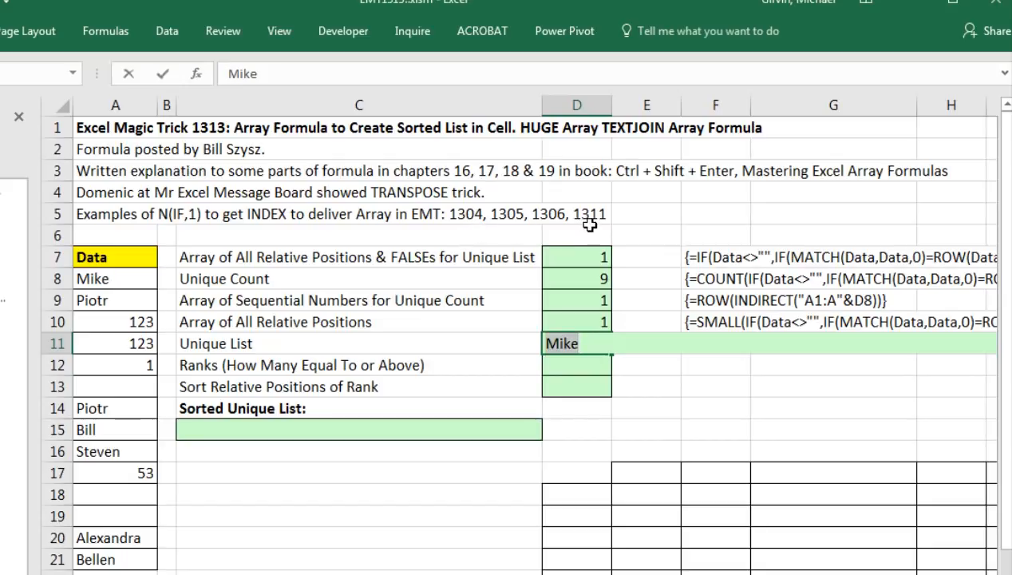
{"action": "key", "text": "ctrl+z"}
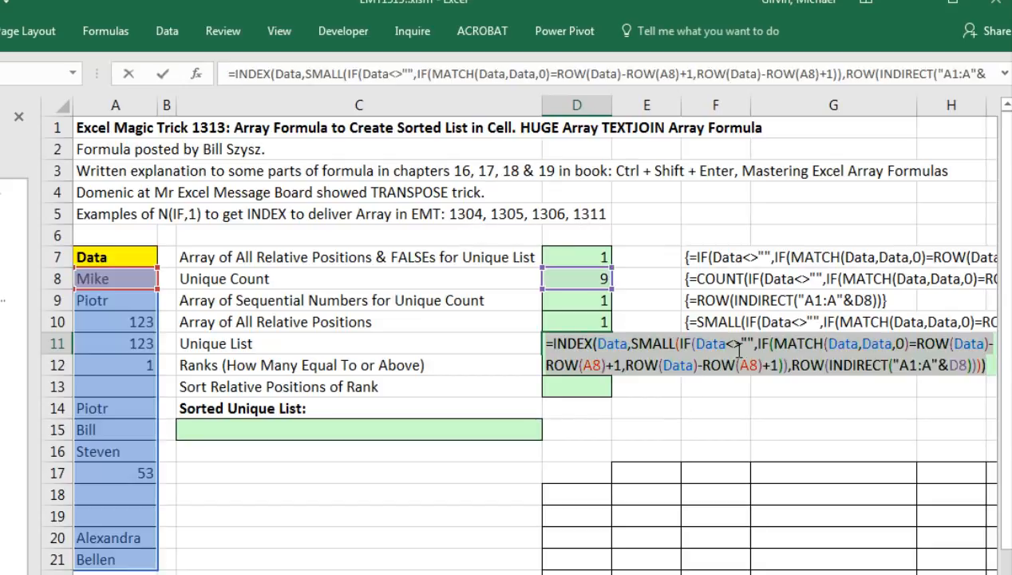
{"action": "left_click", "coordinate": [643, 343]}
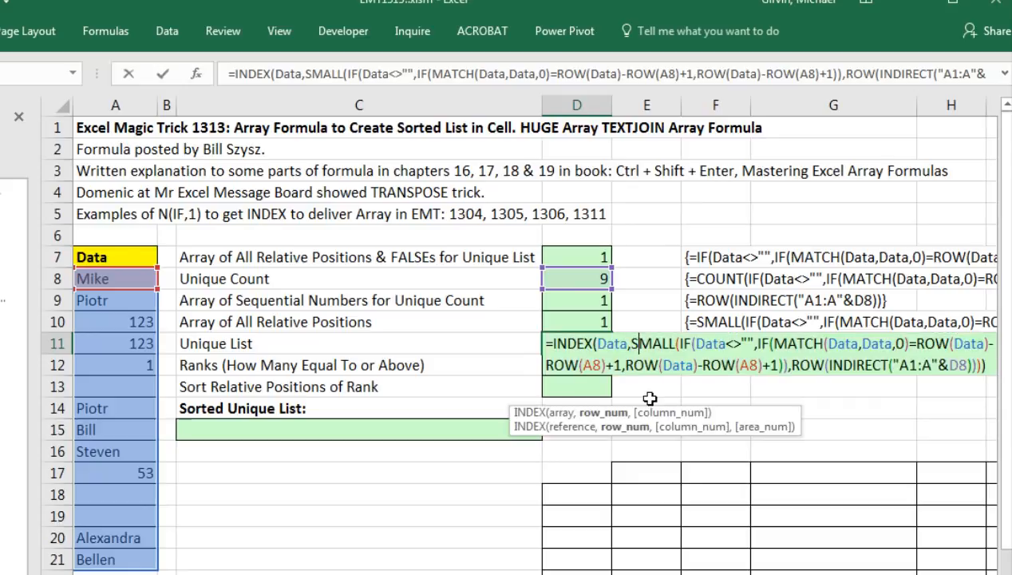
{"action": "left_click", "coordinate": [605, 413]}
{"action": "key", "text": "F9"}
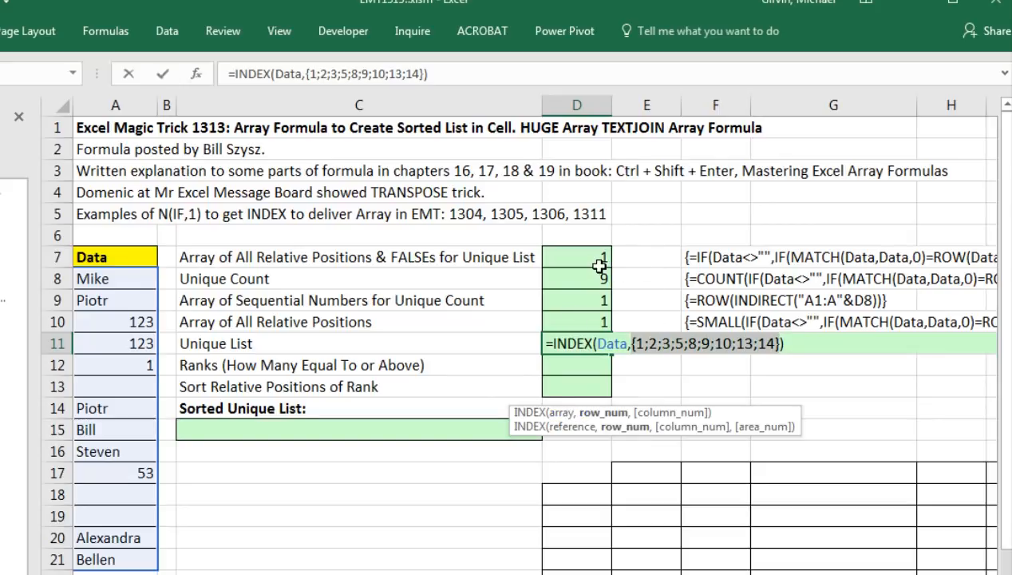
Wrap the SMALL argument in N(IF(1,…)) and fix the closing parentheses.
{"action": "key", "text": "ctrl+z"}
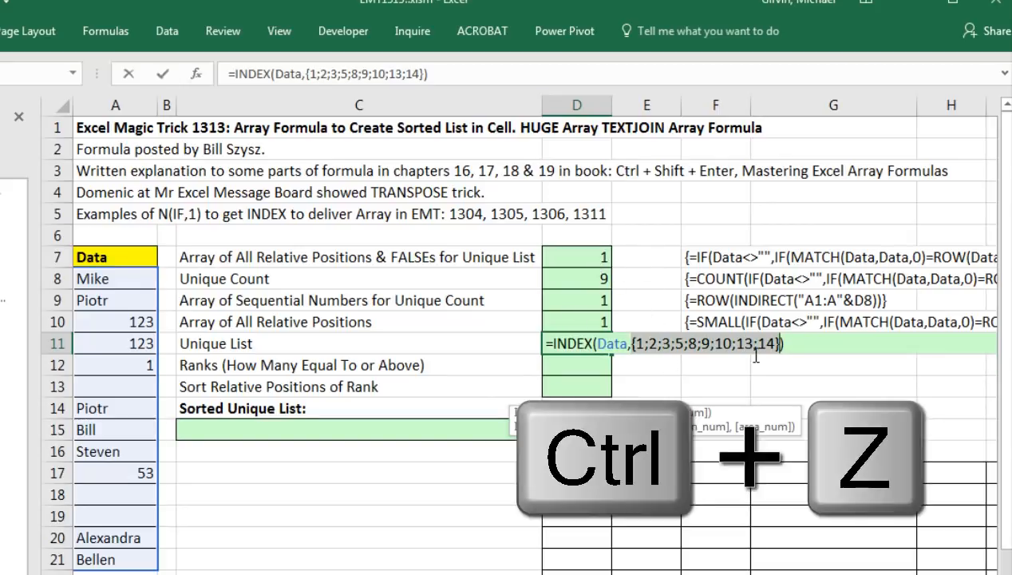
{"action": "left_click", "coordinate": [631, 344]}
{"action": "type", "text": "N("}
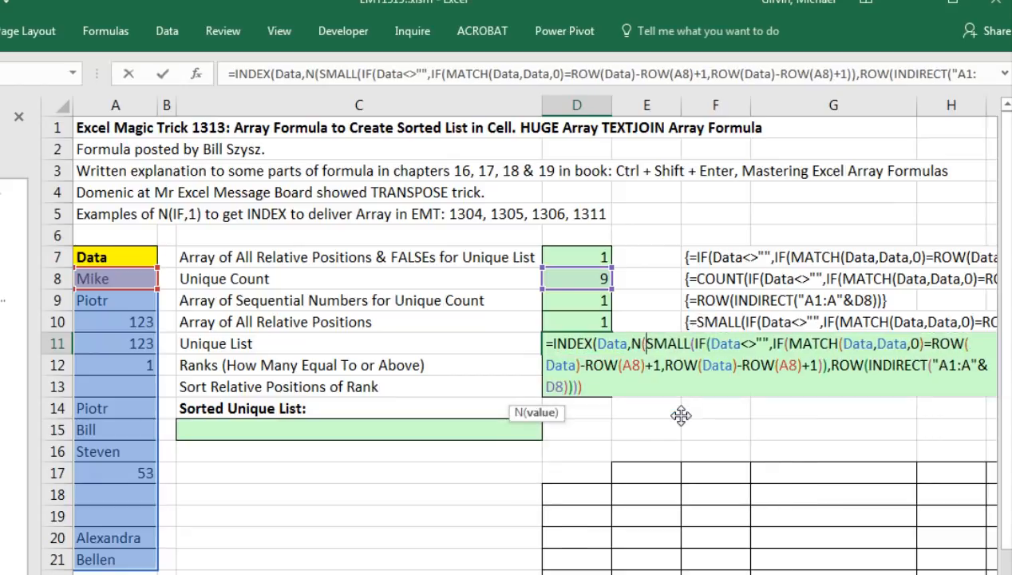
{"action": "type", "text": "IF("}
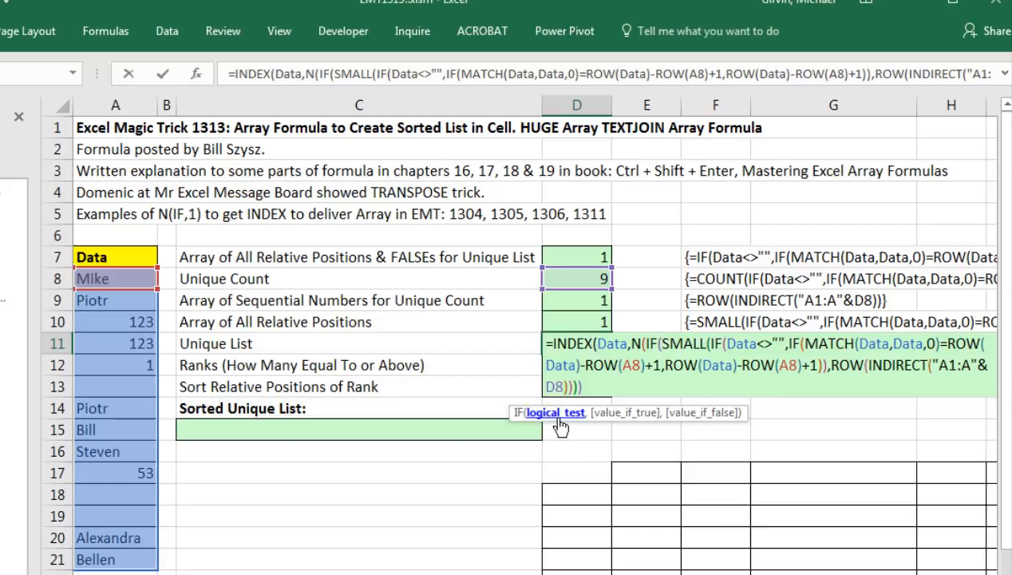
{"action": "type", "text": "1,"}
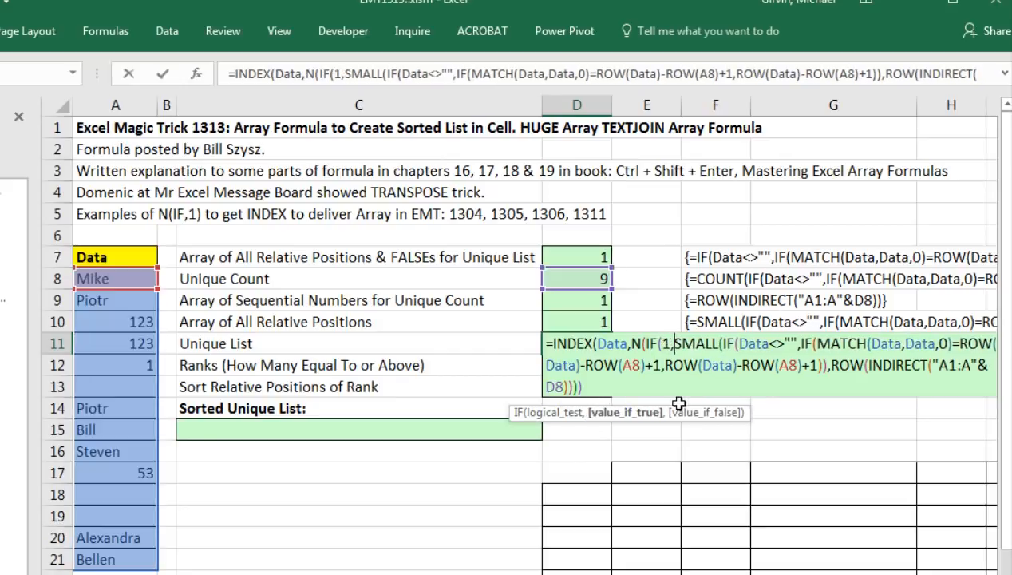
{"action": "left_click", "coordinate": [647, 413]}
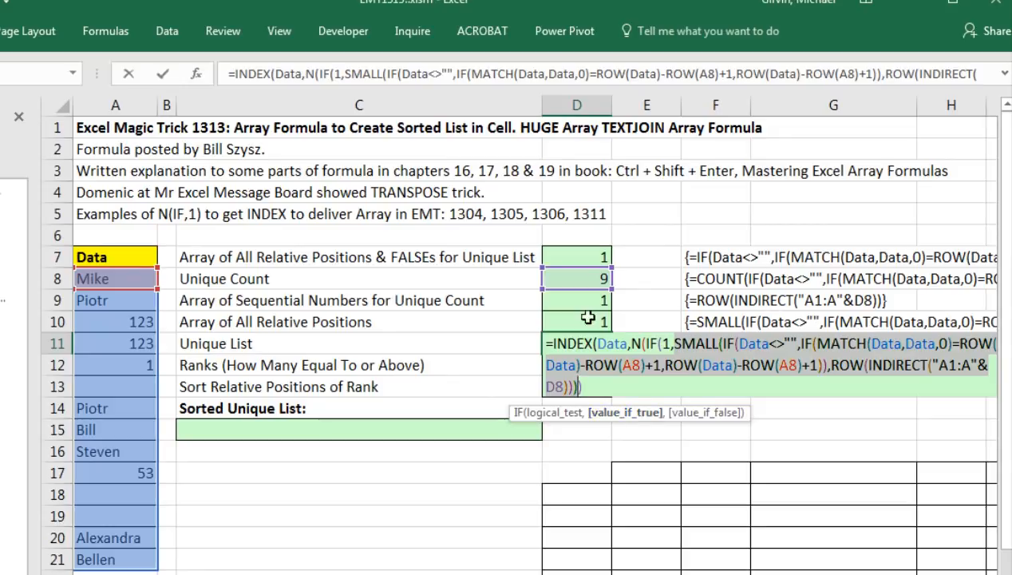
{"action": "left_click", "coordinate": [610, 388]}
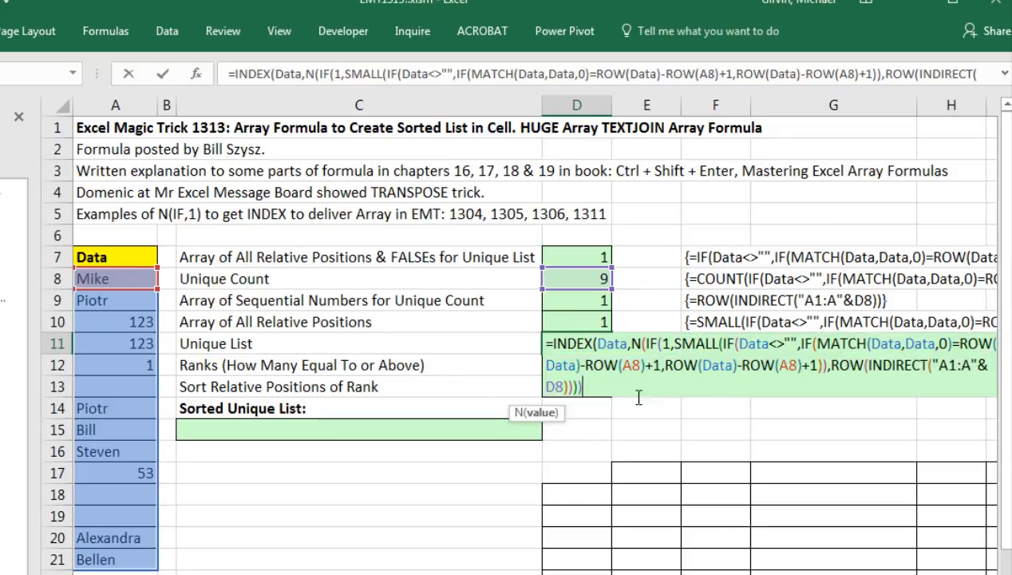
{"action": "key", "text": "BackSpace"}
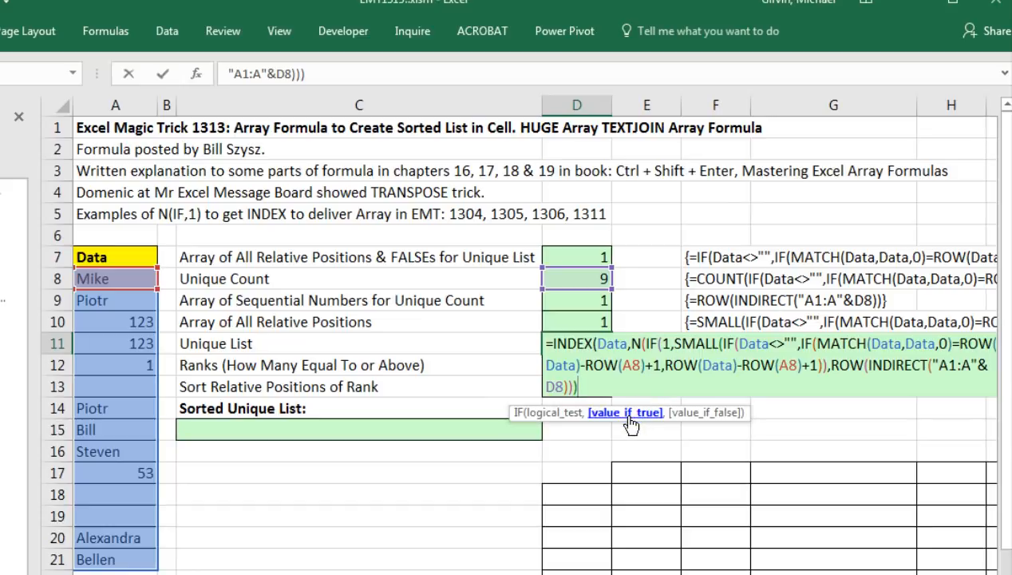
{"action": "type", "text": ")"}
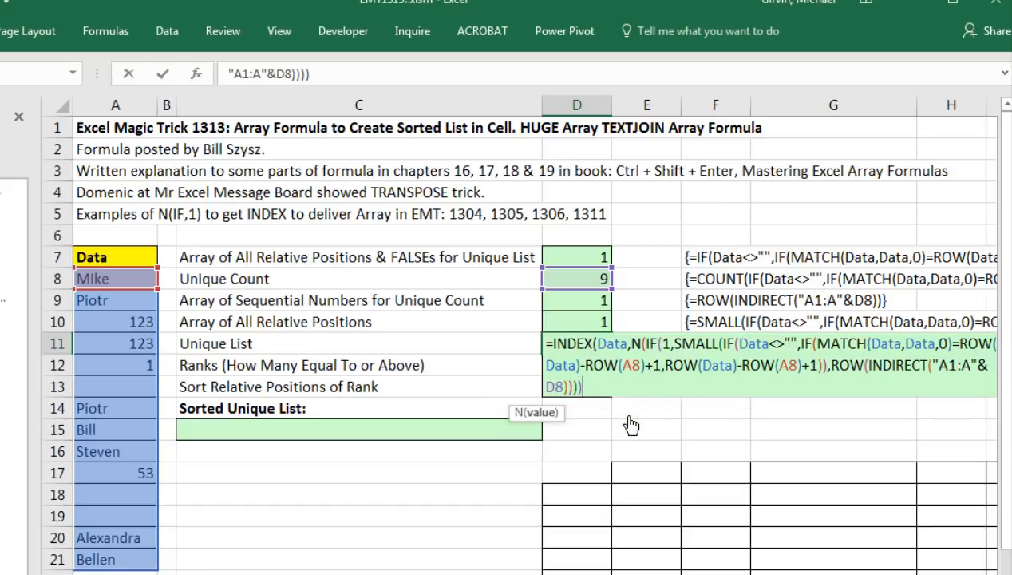
{"action": "type", "text": ")"}
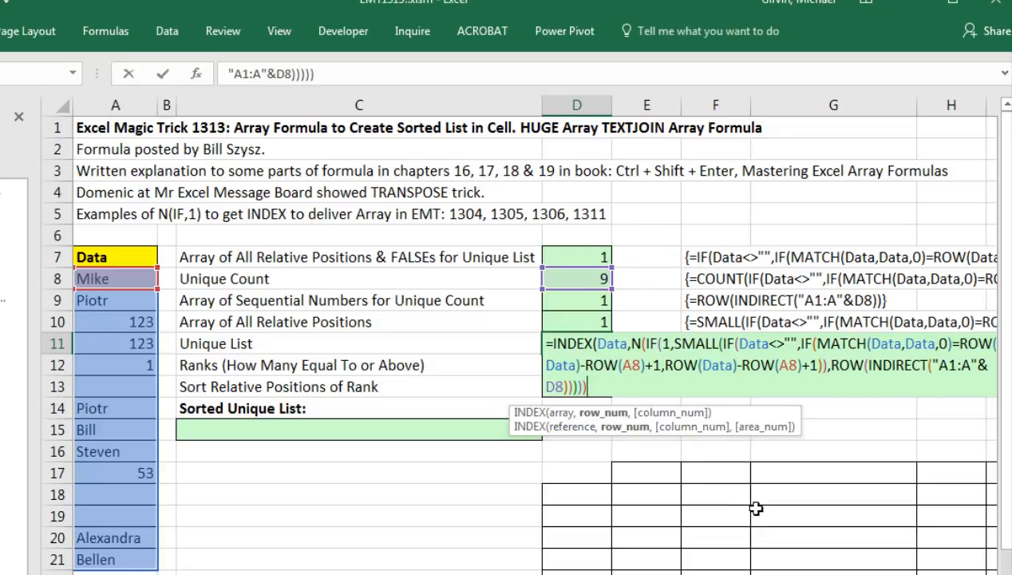
{"action": "type", "text": ")"}
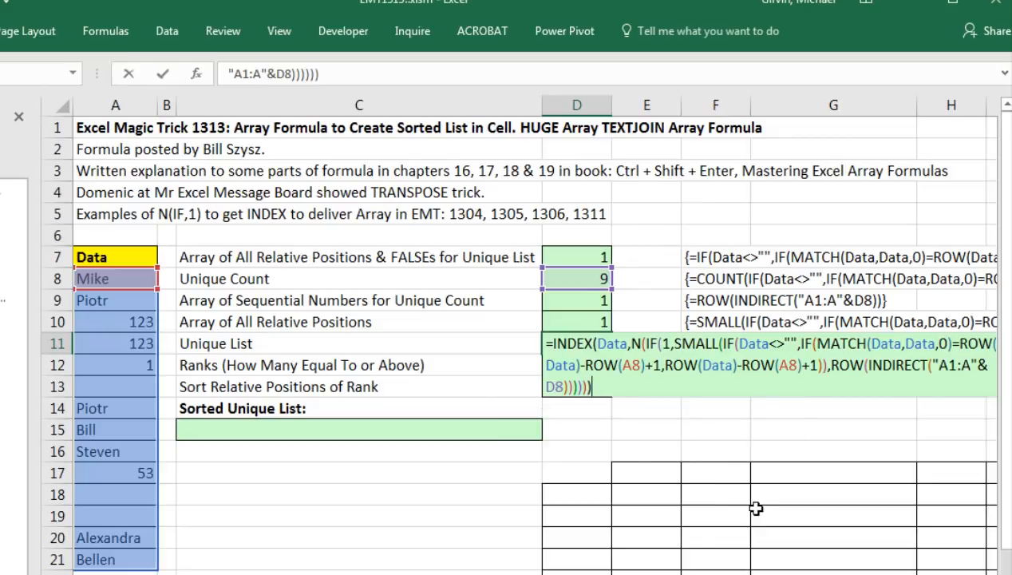
Check the returned array with F9, undo, copy the formula, and commit it as an array formula.
{"action": "key", "text": "F9"}
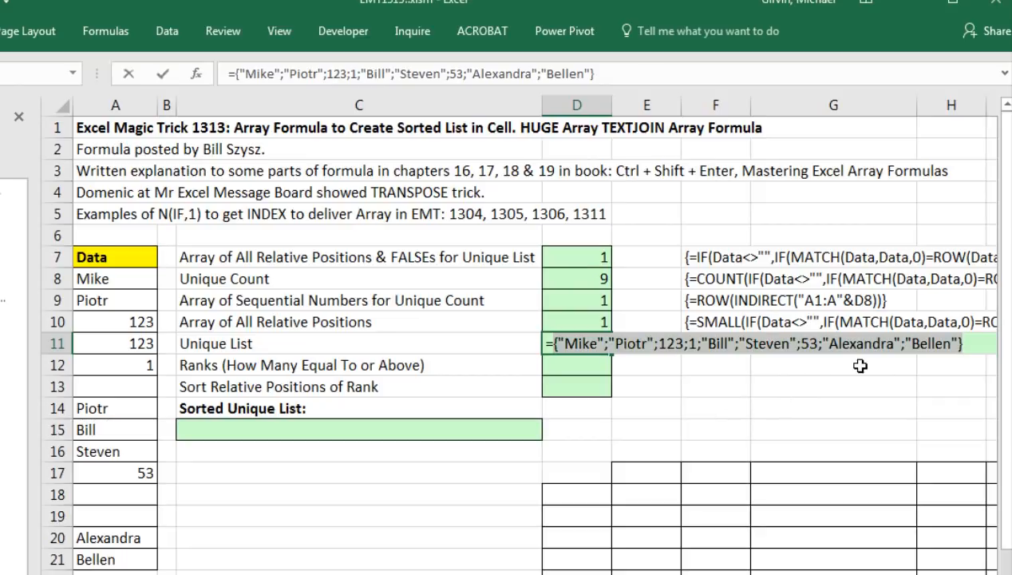
{"action": "key", "text": "ctrl+z"}
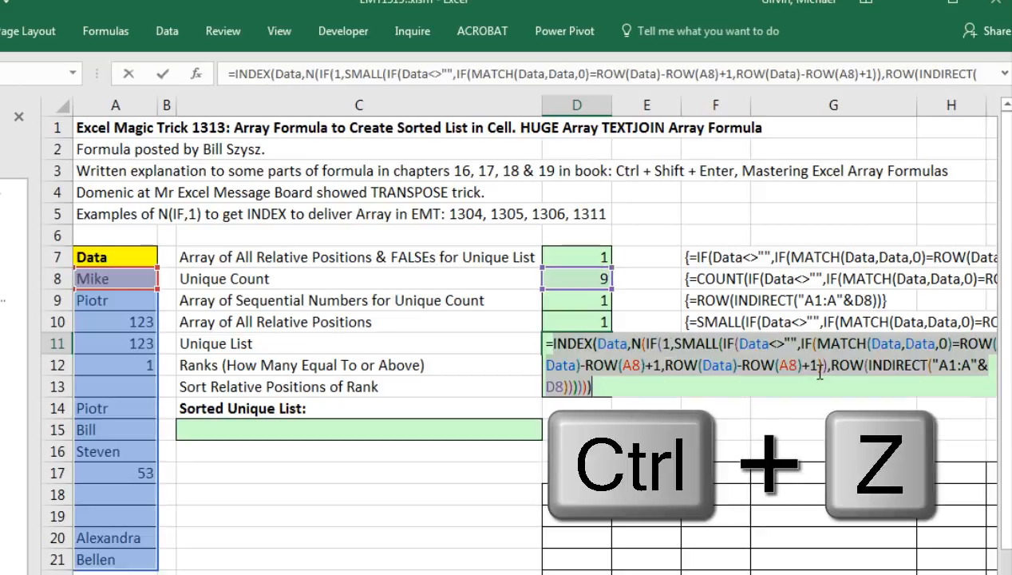
{"action": "key", "text": "ctrl+c"}
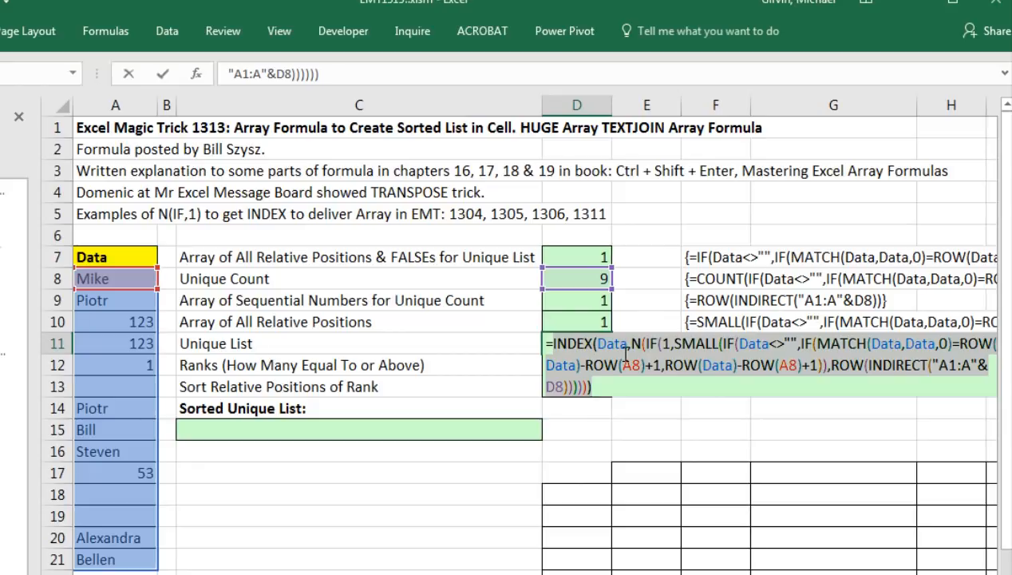
{"action": "key", "text": "ctrl+shift+Return"}
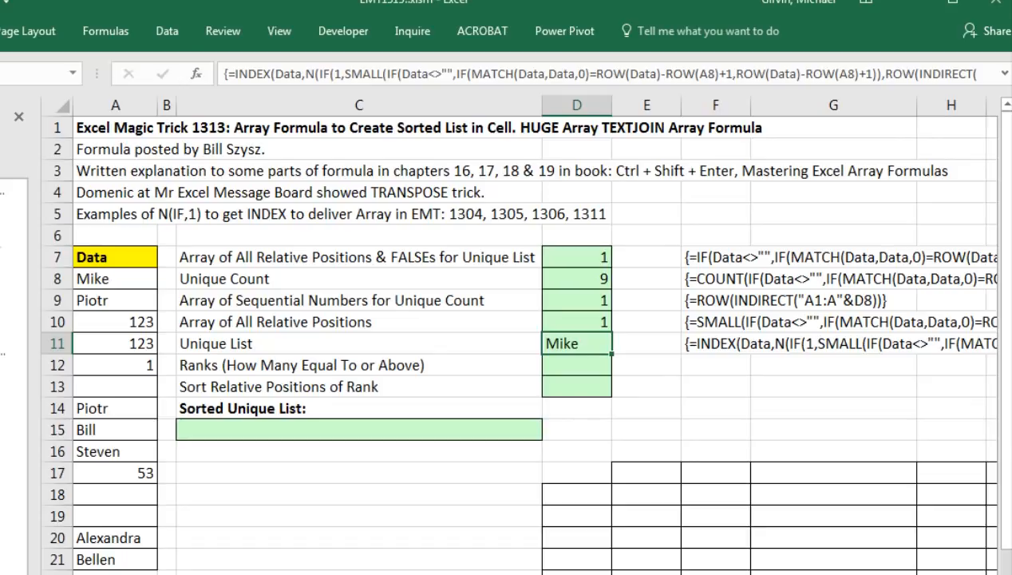
Paste the copied INDEX formula into D18:D26 and enter it as an array formula.
{"action": "scroll", "coordinate": [530, 332], "scroll_direction": "right", "scroll_amount": 4}
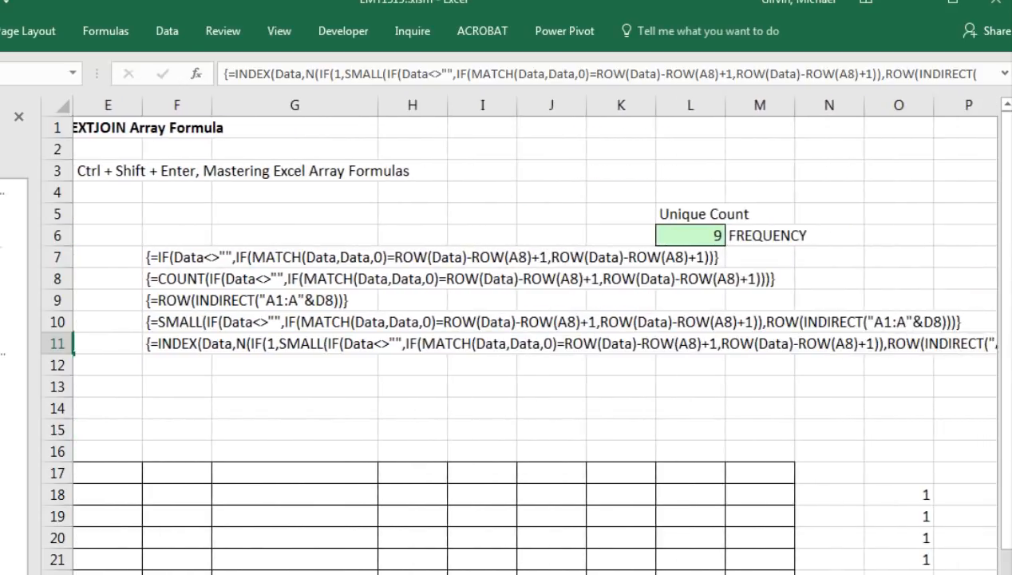
{"action": "scroll", "coordinate": [530, 333], "scroll_direction": "left", "scroll_amount": 2}
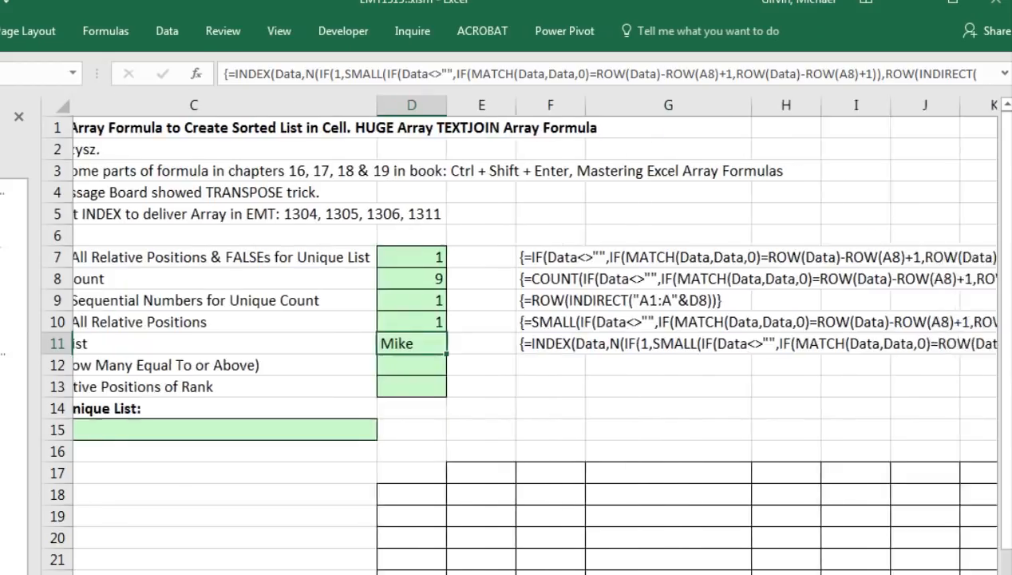
{"action": "scroll", "coordinate": [530, 334], "scroll_direction": "right", "scroll_amount": 1}
{"action": "scroll", "coordinate": [492, 483], "scroll_direction": "down", "scroll_amount": 2}
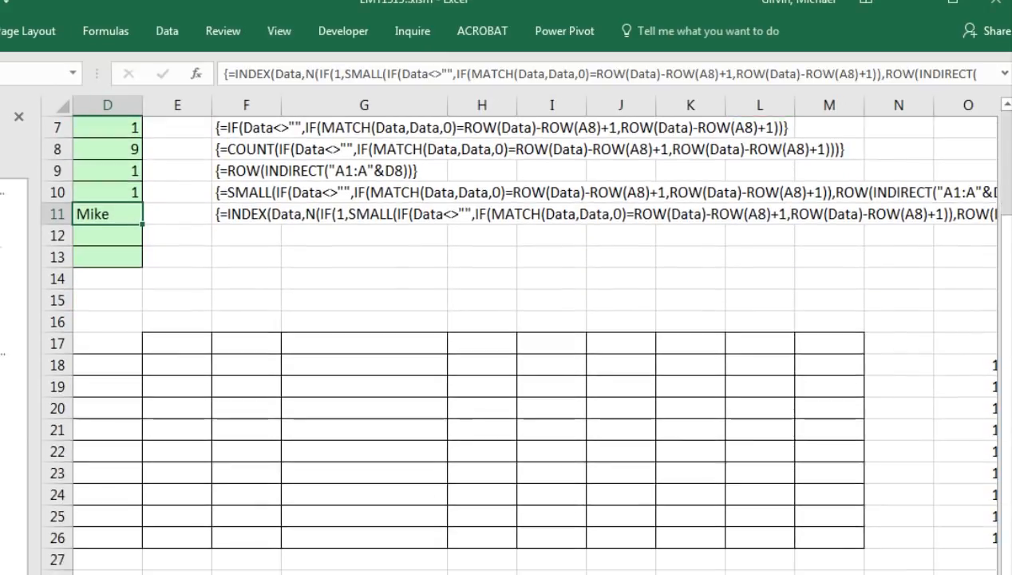
{"action": "left_click_drag", "start_coordinate": [116, 366], "coordinate": [131, 534]}
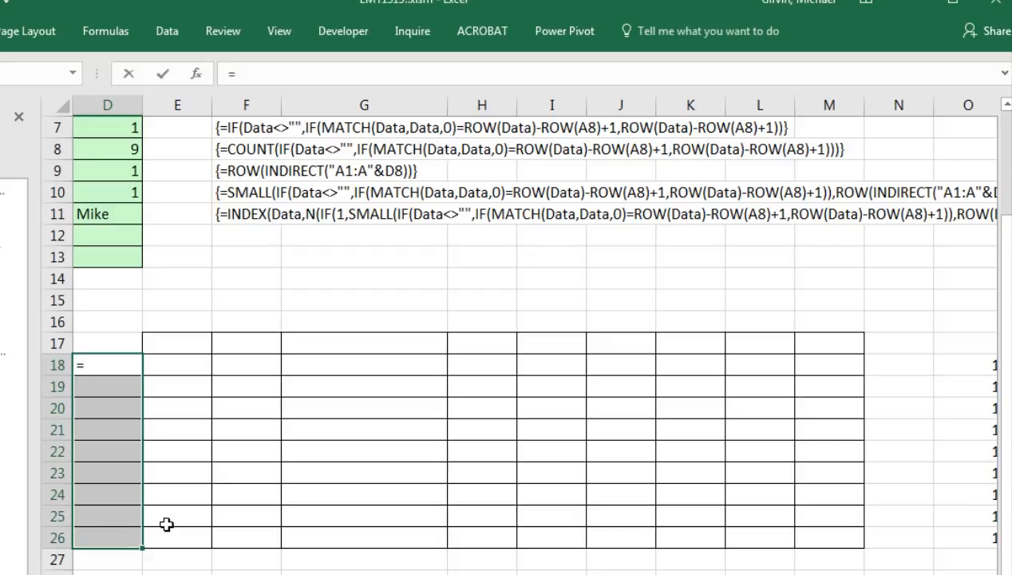
{"action": "key", "text": "ctrl+v"}
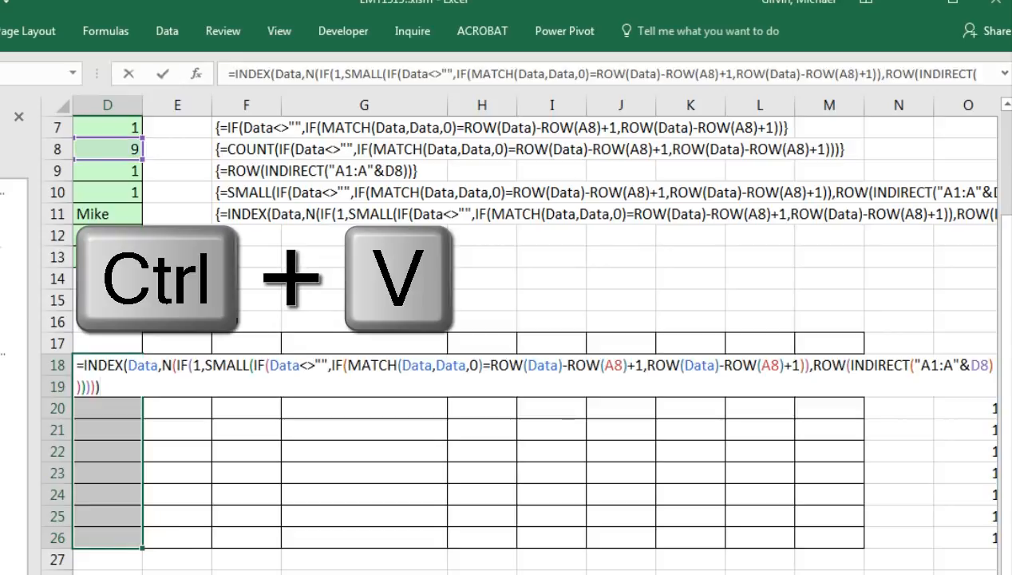
{"action": "key", "text": "ctrl+shift+Return"}
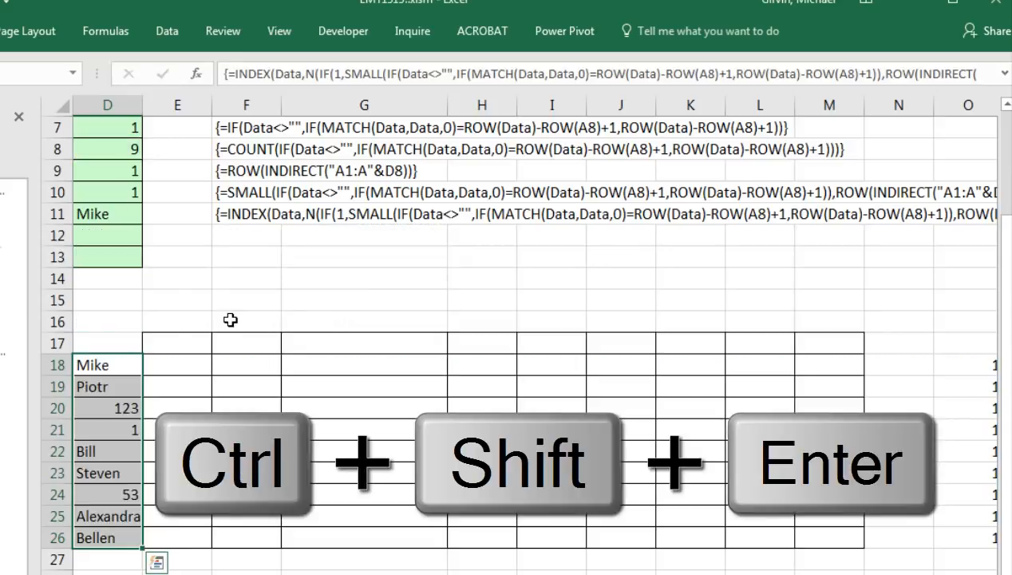
Enter =TRANSPOSE(INDEX(Data,N(IF(1,SMALL(…))))) across E17:M17 as an array formula.
{"action": "left_click_drag", "start_coordinate": [174, 341], "coordinate": [829, 337]}
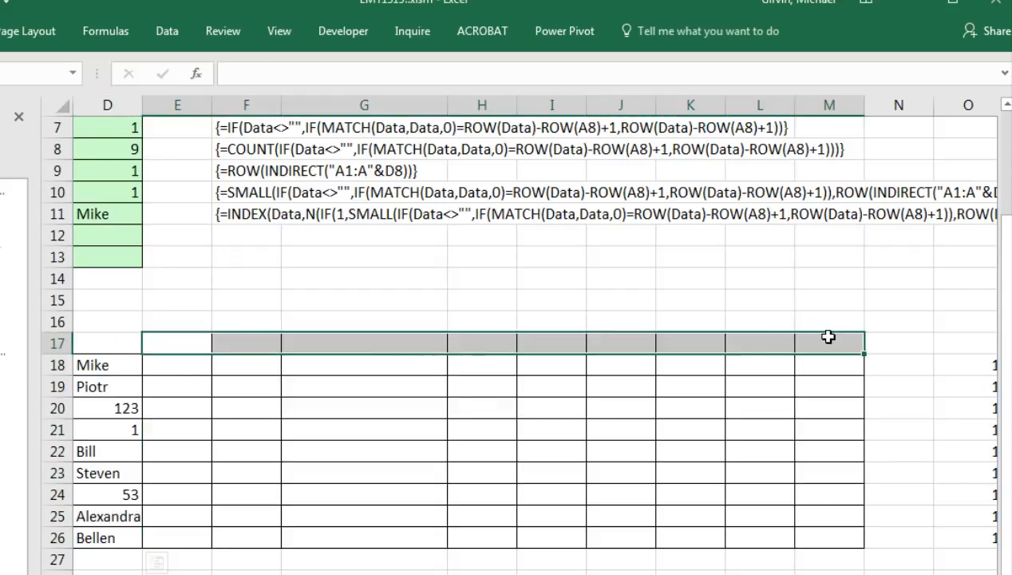
{"action": "type", "text": "=TRANSPOSE("}
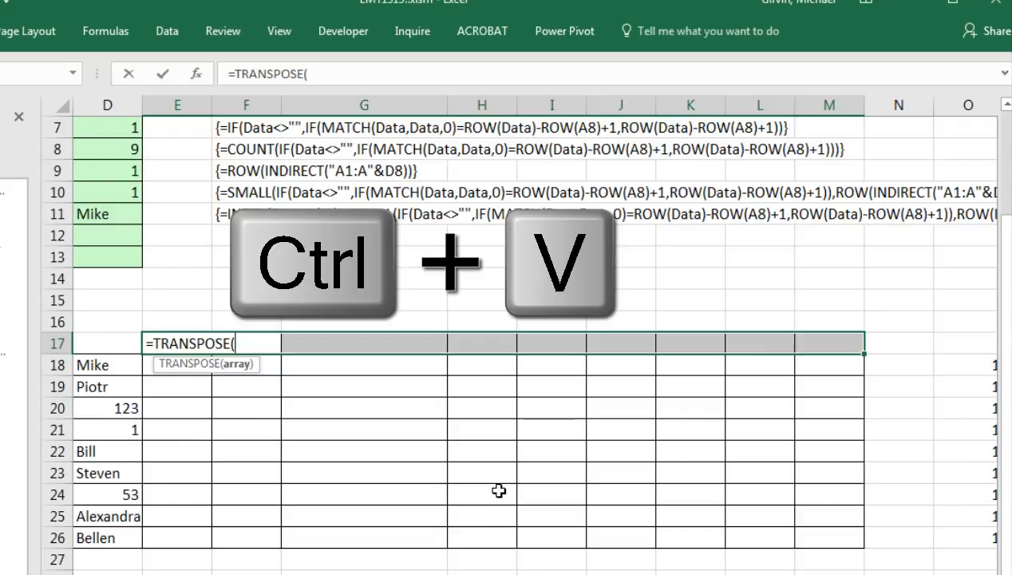
{"action": "key", "text": "ctrl+v"}
{"action": "type", "text": ")"}
{"action": "key", "text": "ctrl+shift+Return"}
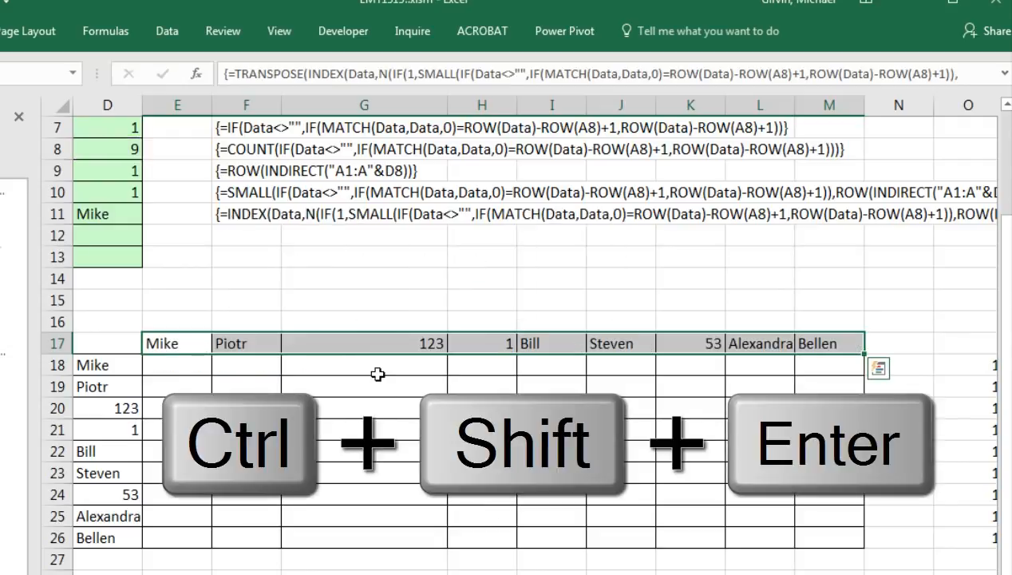
{"action": "left_click", "coordinate": [195, 372]}
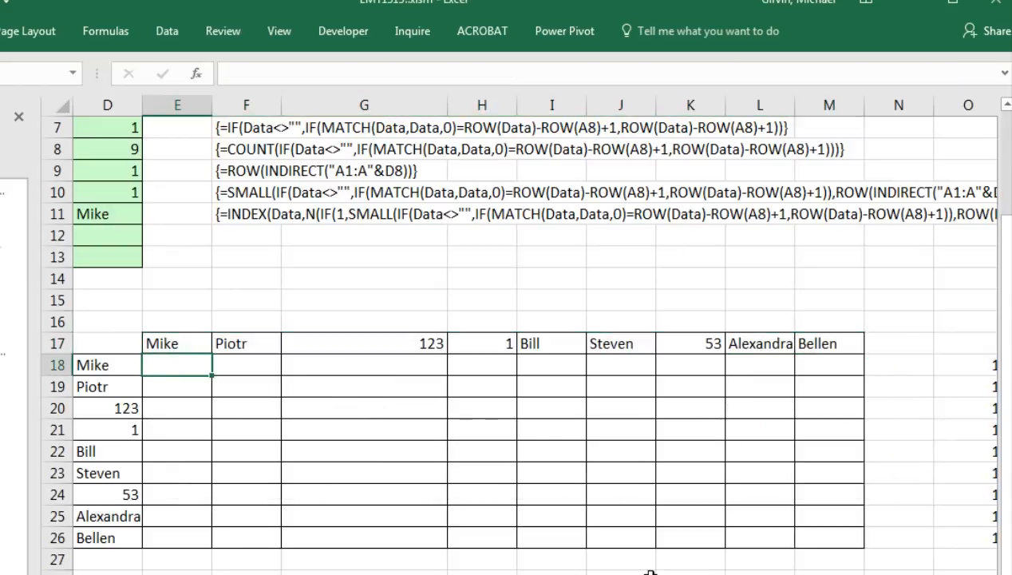
Enter =--($D18>=E$17) in E18 with mixed references and fill it down to E26.
{"action": "type", "text": "="}
{"action": "left_click", "coordinate": [112, 365]}
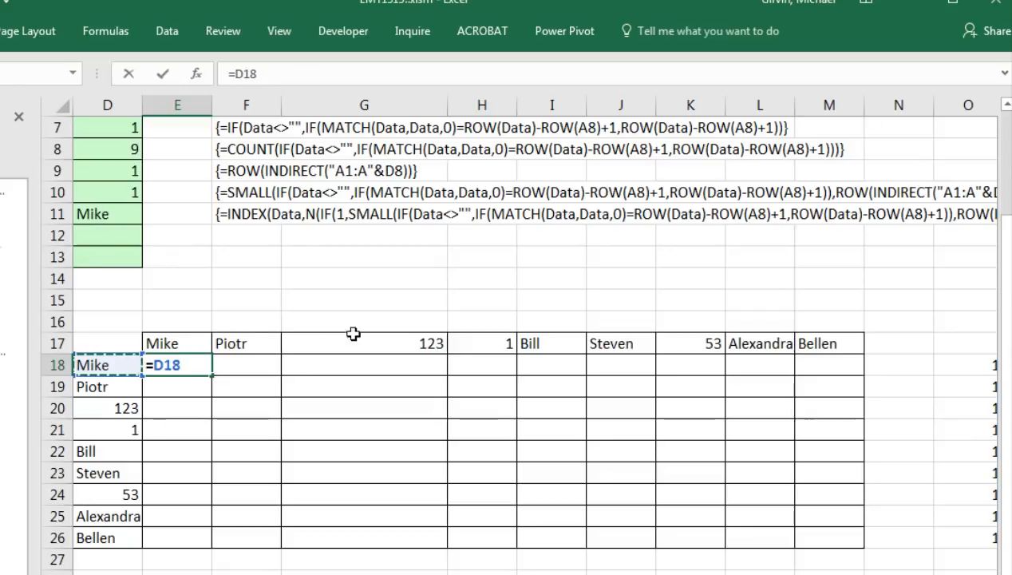
{"action": "key", "text": "F4"}
{"action": "key", "text": "F4"}
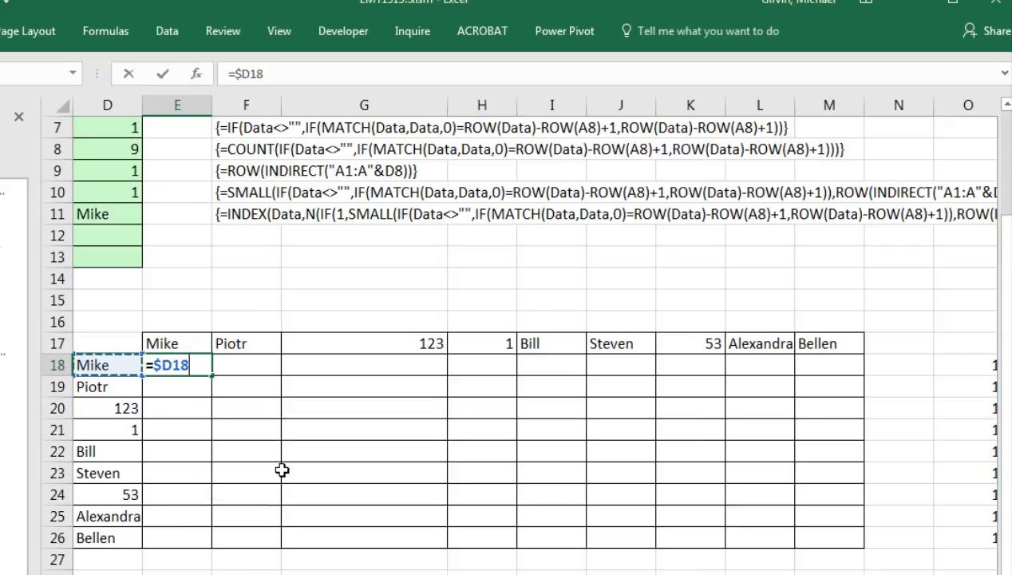
{"action": "type", "text": ">="}
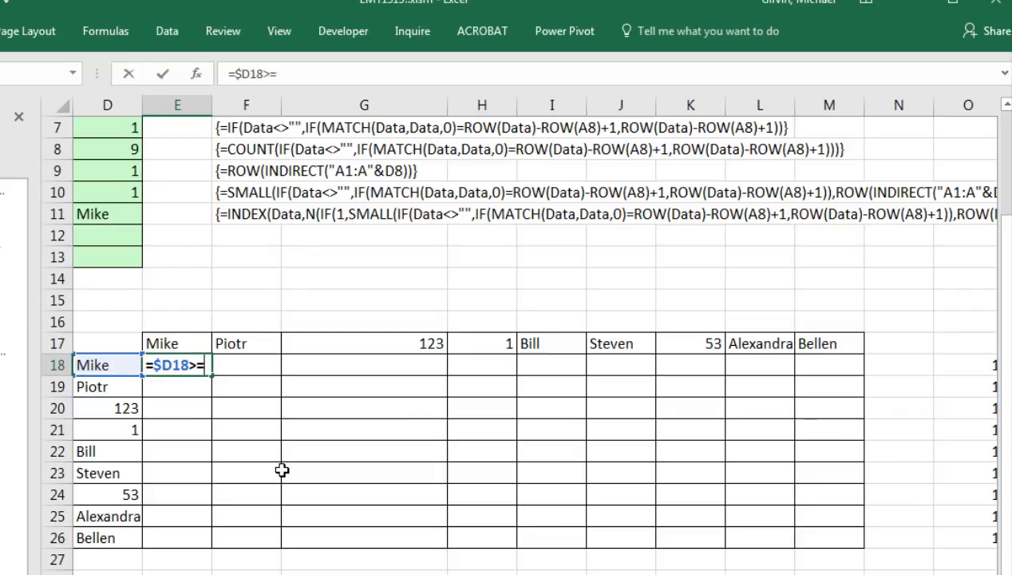
{"action": "left_click", "coordinate": [185, 341]}
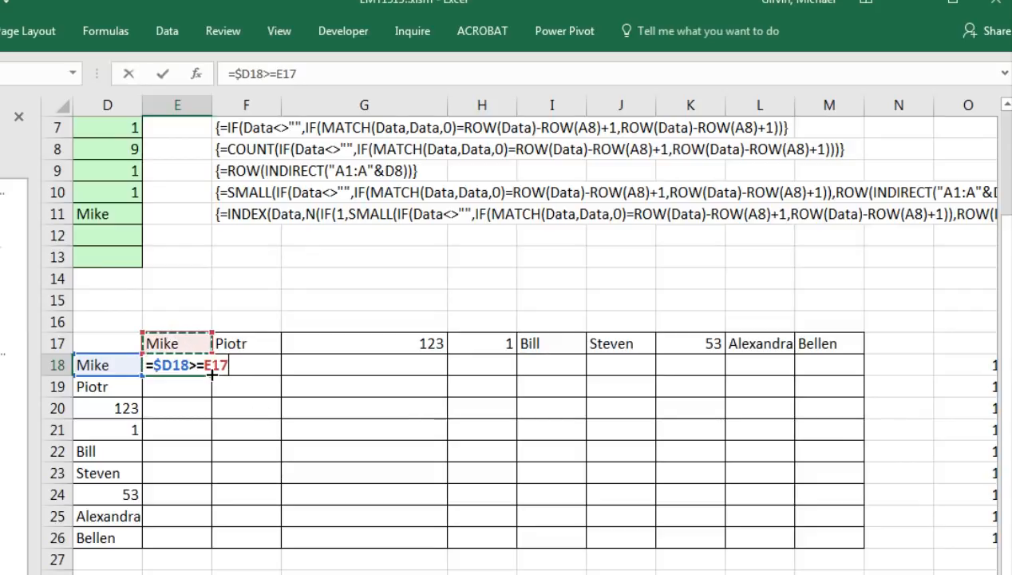
{"action": "key", "text": "F4"}
{"action": "key", "text": "F4"}
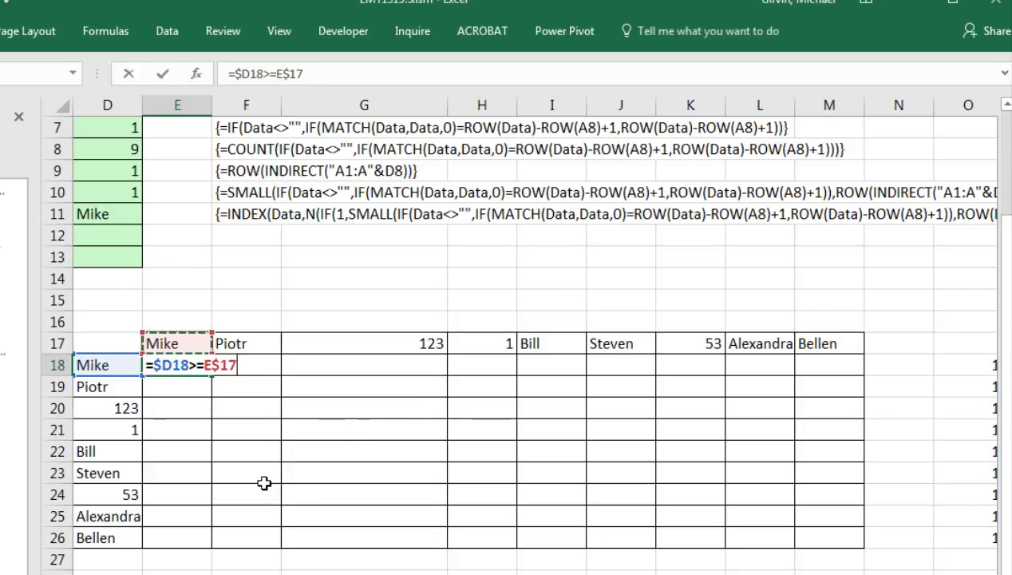
{"action": "key", "text": "ctrl+Return"}
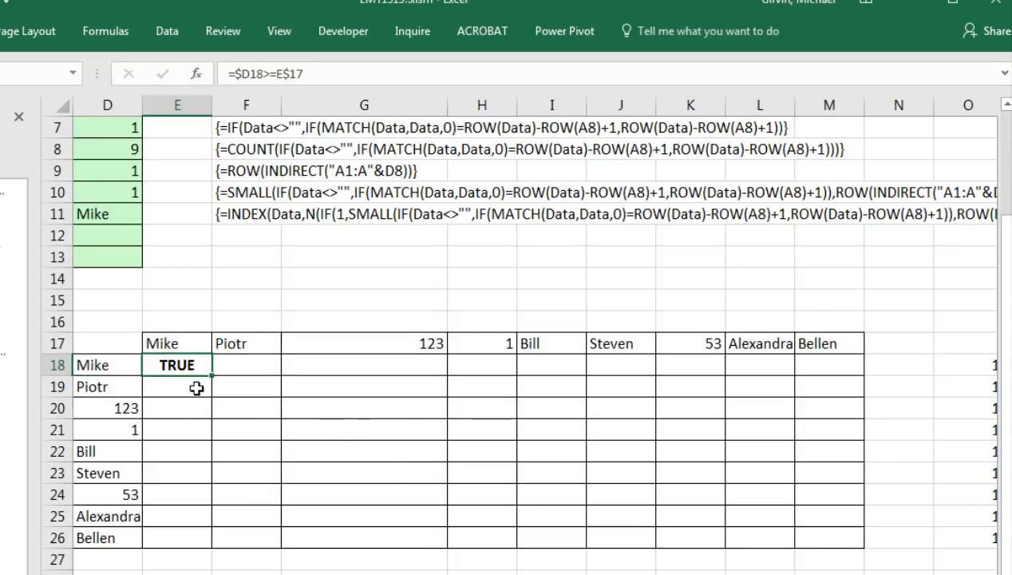
{"action": "double_click", "coordinate": [168, 367]}
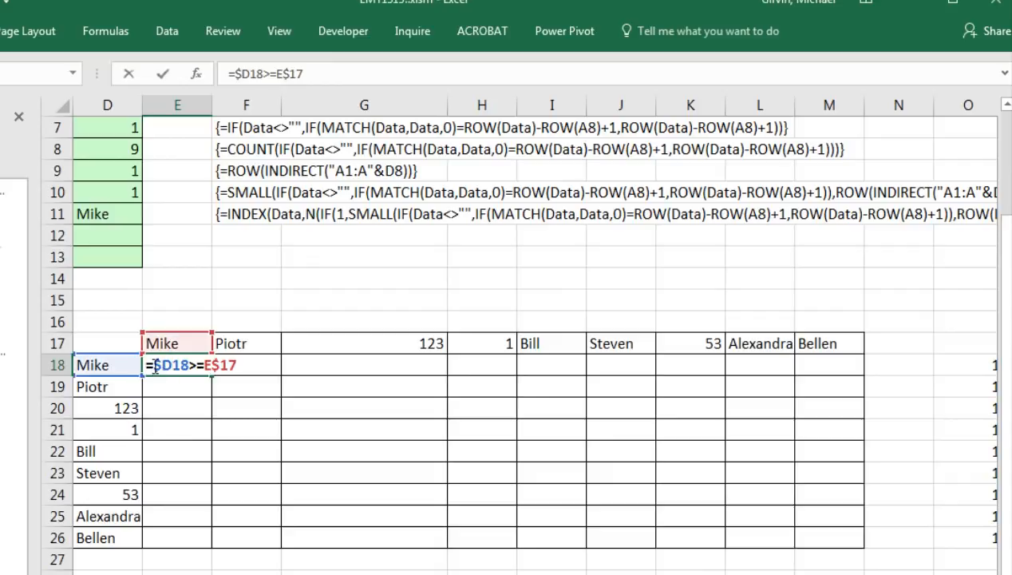
{"action": "type", "text": "--("}
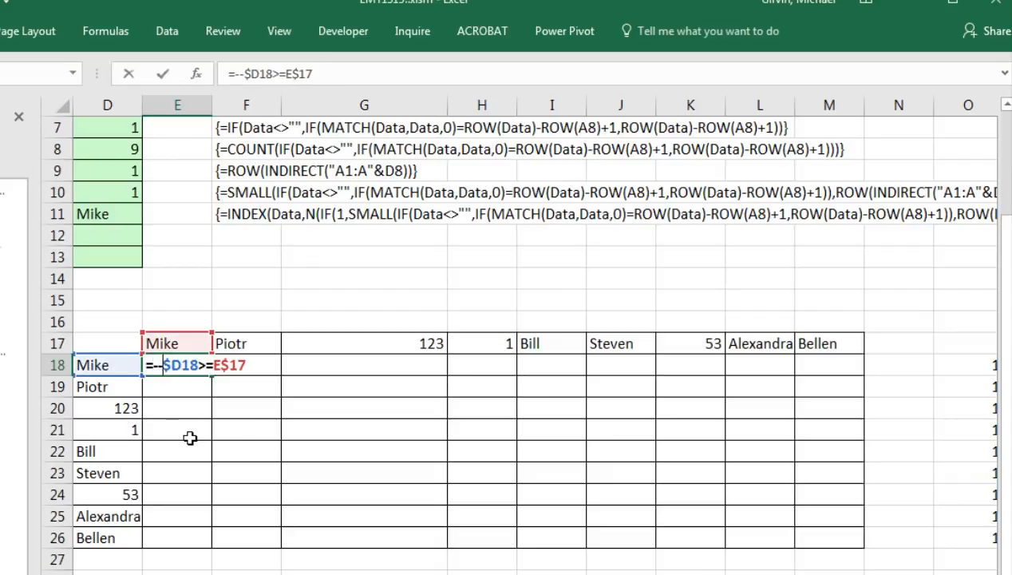
{"action": "type", "text": ")"}
{"action": "key", "text": "ctrl+Return"}
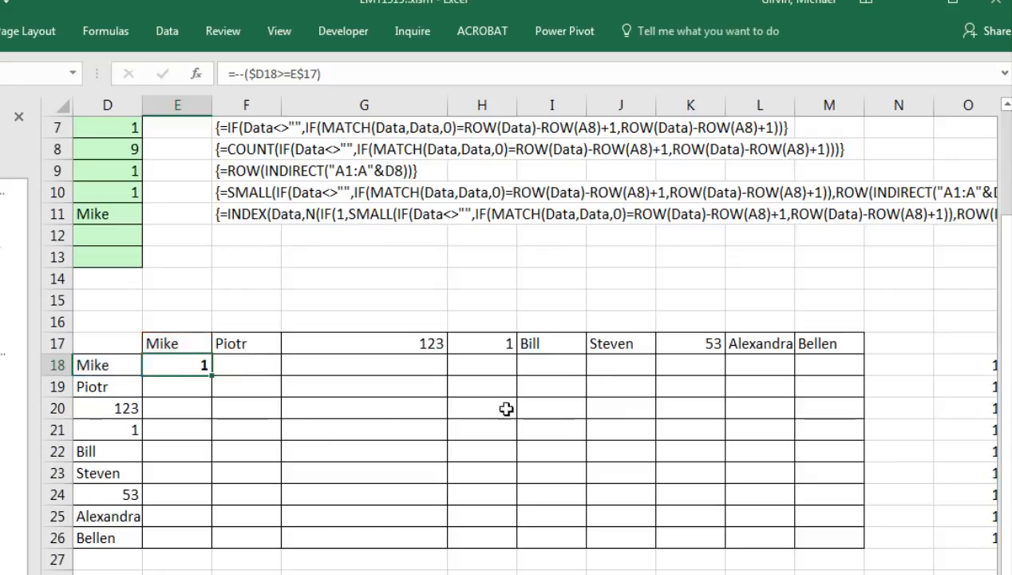
{"action": "double_click", "coordinate": [212, 376]}
Fill the comparison formulas across to column M, then verify the E18 and F18 references.
{"action": "left_click_drag", "start_coordinate": [210, 549], "coordinate": [849, 555]}
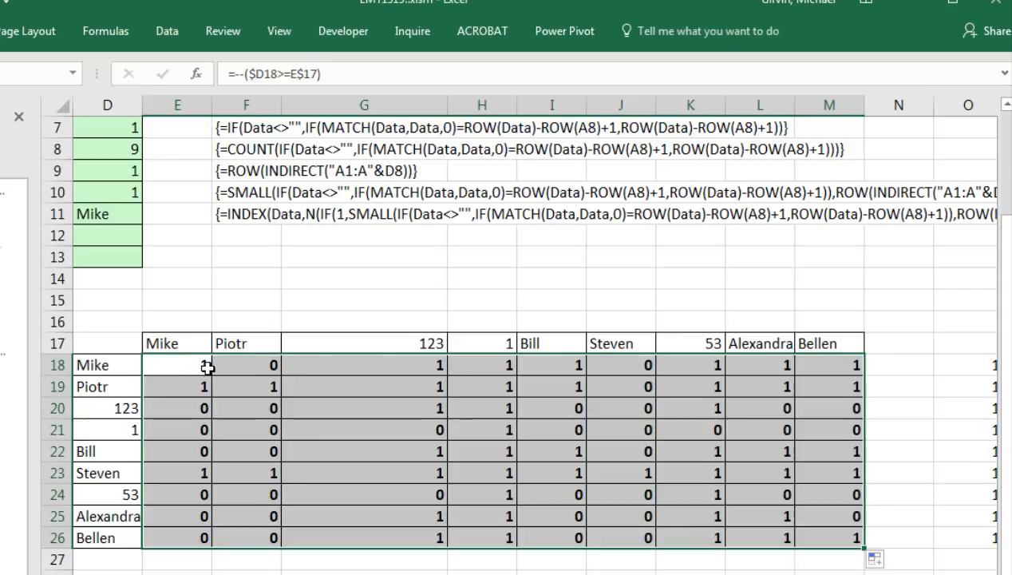
{"action": "left_click", "coordinate": [208, 365]}
{"action": "double_click", "coordinate": [193, 365]}
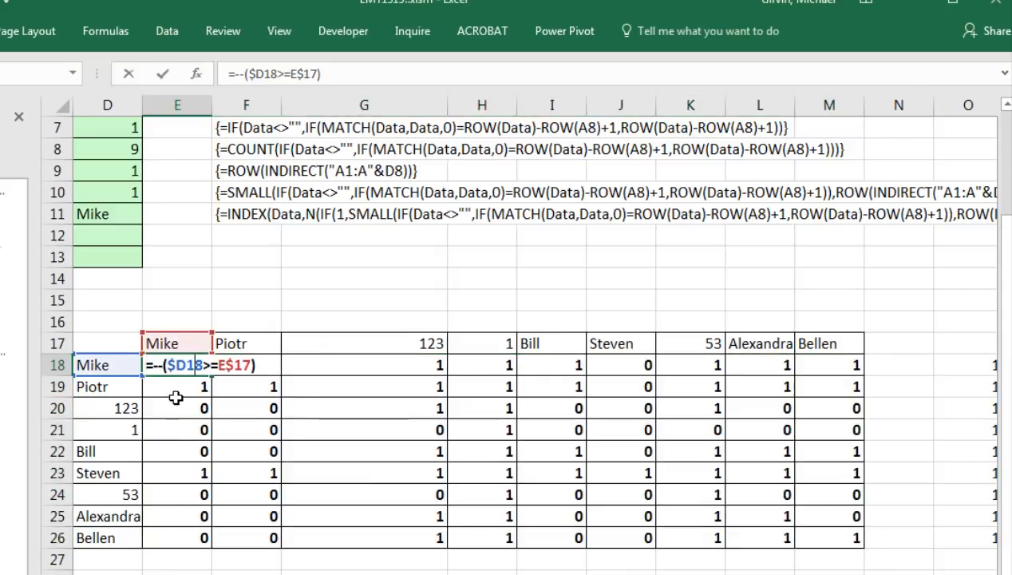
{"action": "key", "text": "Escape"}
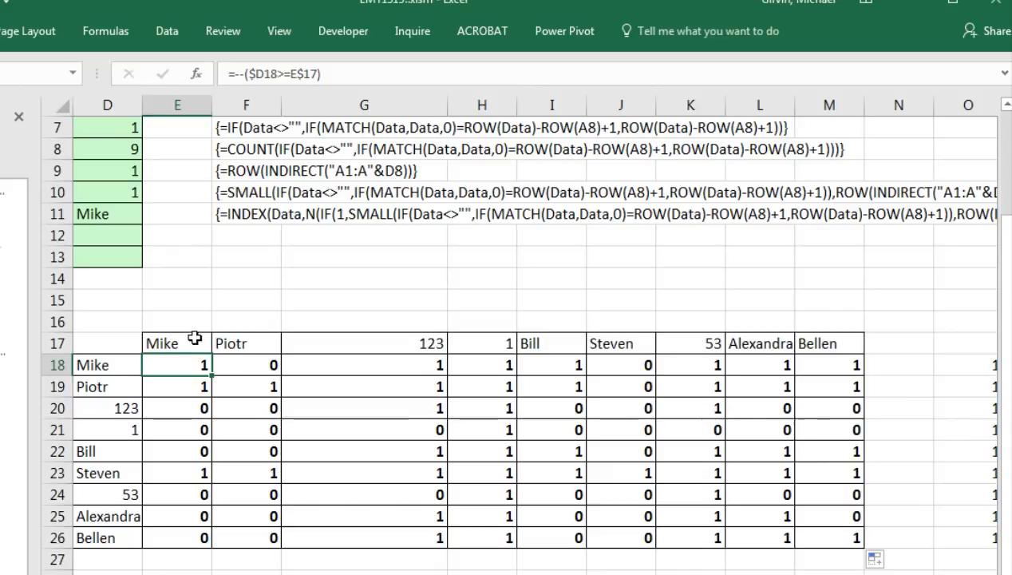
{"action": "double_click", "coordinate": [260, 363]}
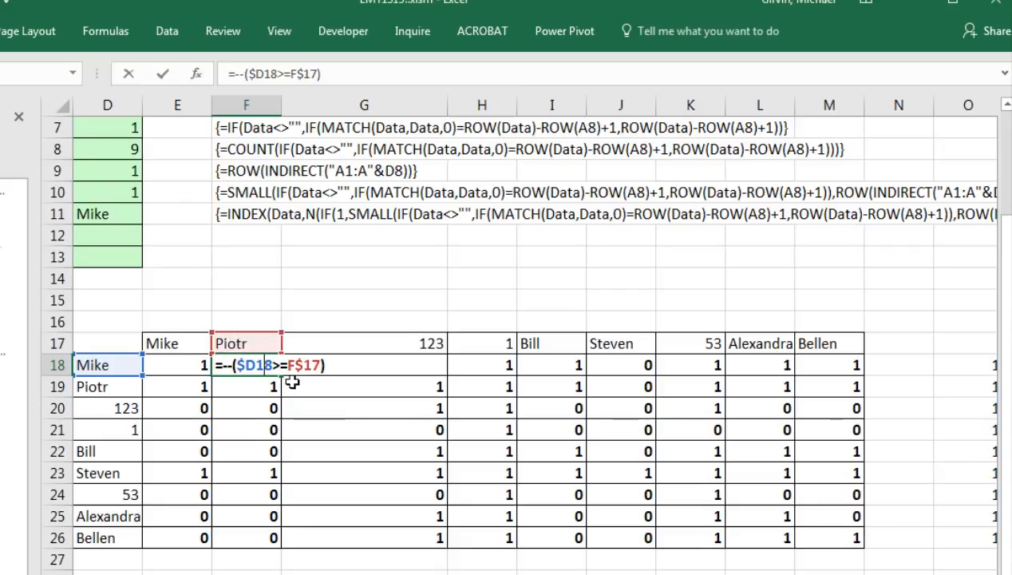
{"action": "key", "text": "ctrl+Return"}
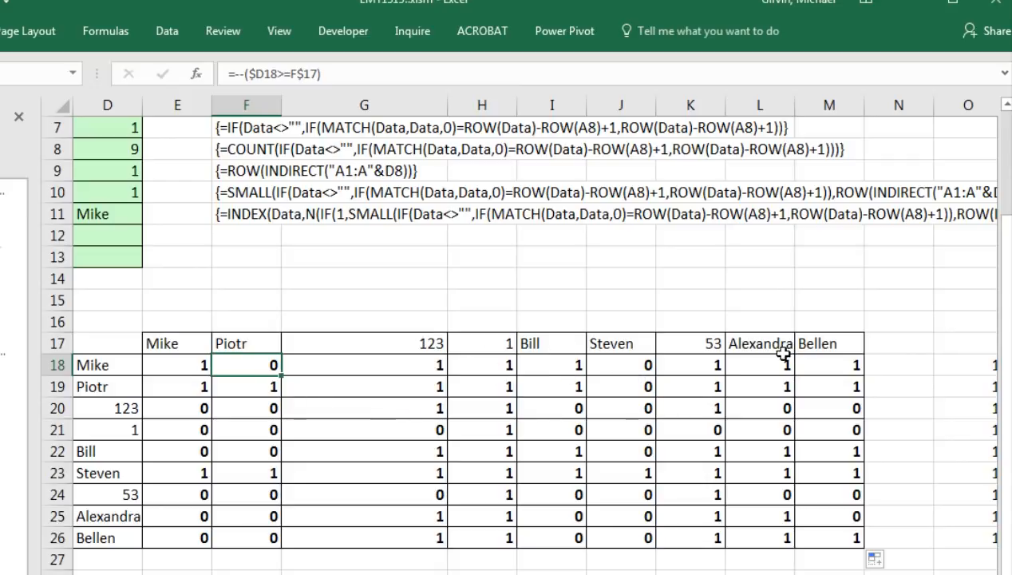
{"action": "left_click_drag", "start_coordinate": [828, 365], "coordinate": [160, 375]}
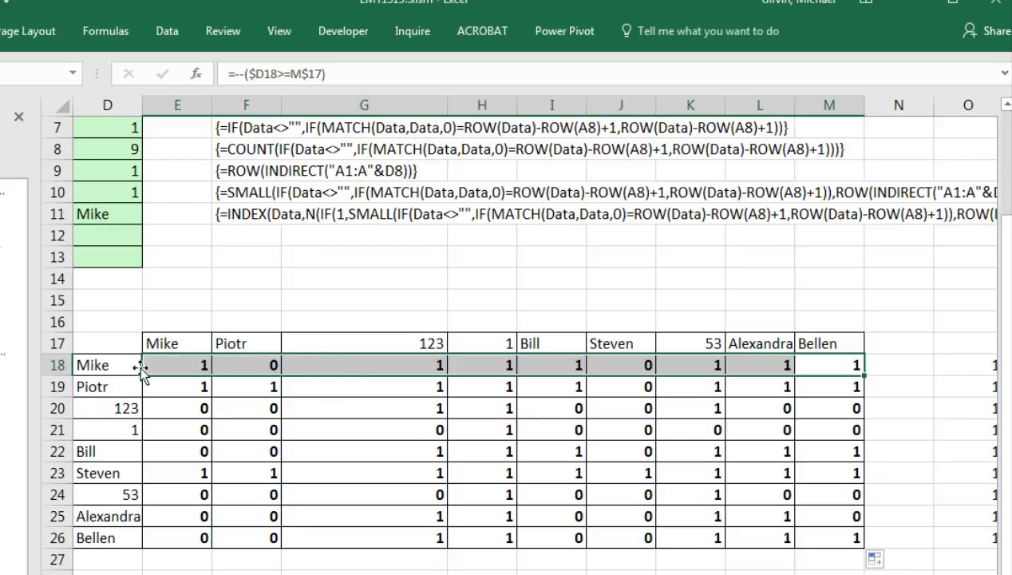
{"action": "left_click_drag", "start_coordinate": [170, 433], "coordinate": [835, 423]}
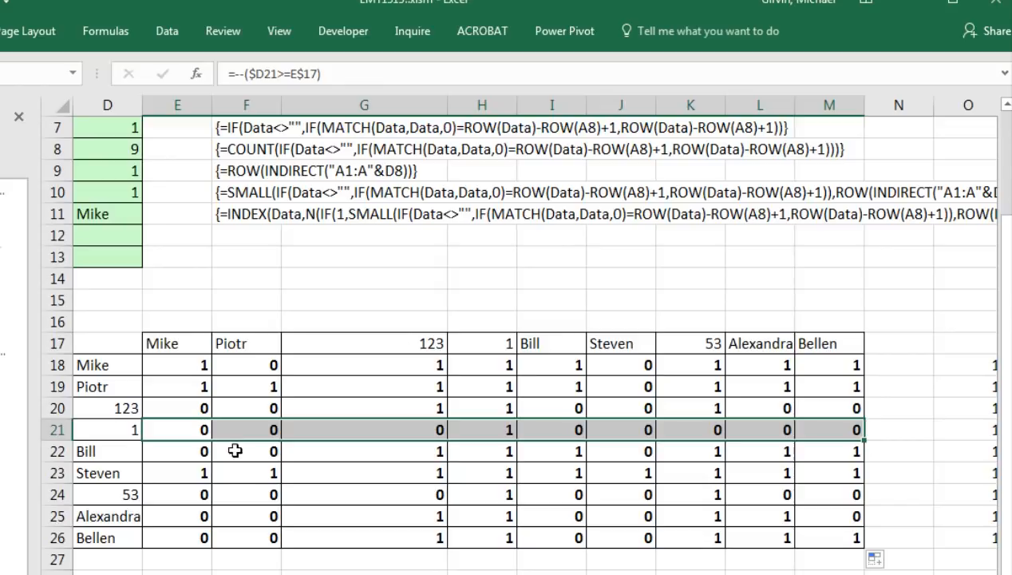
{"action": "left_click_drag", "start_coordinate": [207, 492], "coordinate": [834, 490]}
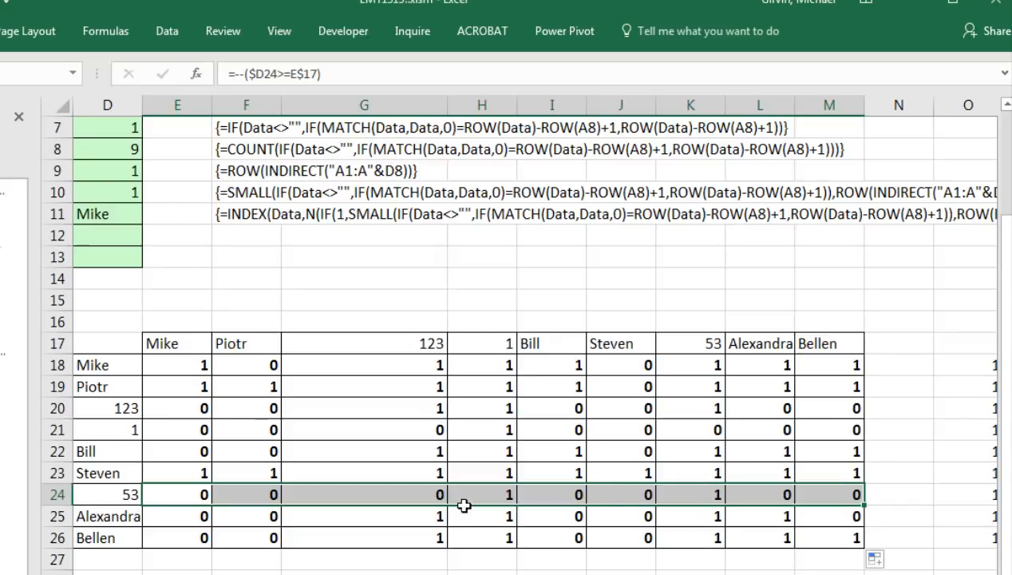
{"action": "left_click_drag", "start_coordinate": [188, 366], "coordinate": [825, 371]}
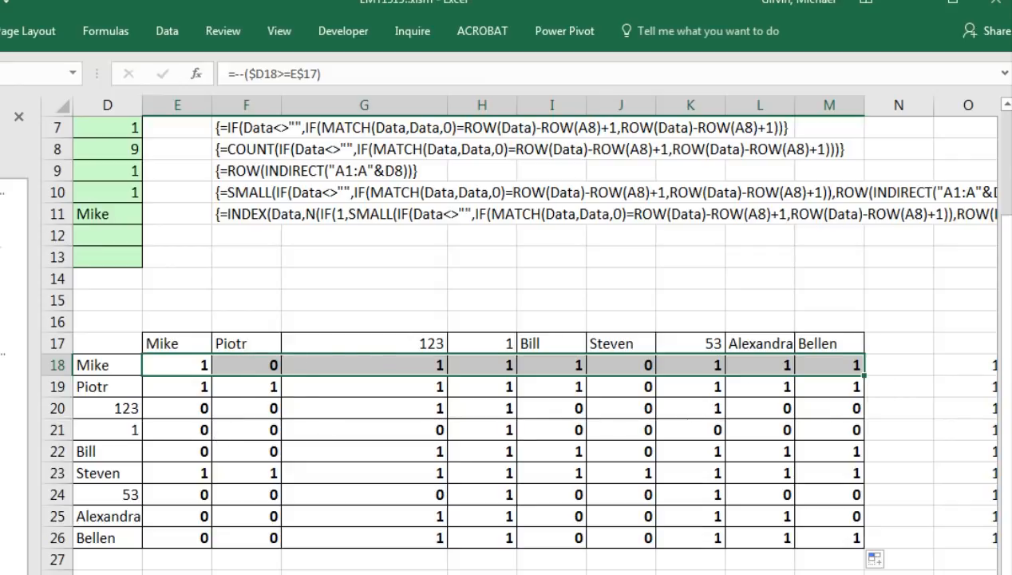
In G15, start =MMULT(E18:M26,O18:O26), multiplying the 0/1 grid by the column of 1s.
{"action": "scroll", "coordinate": [527, 331], "scroll_direction": "right", "scroll_amount": 1}
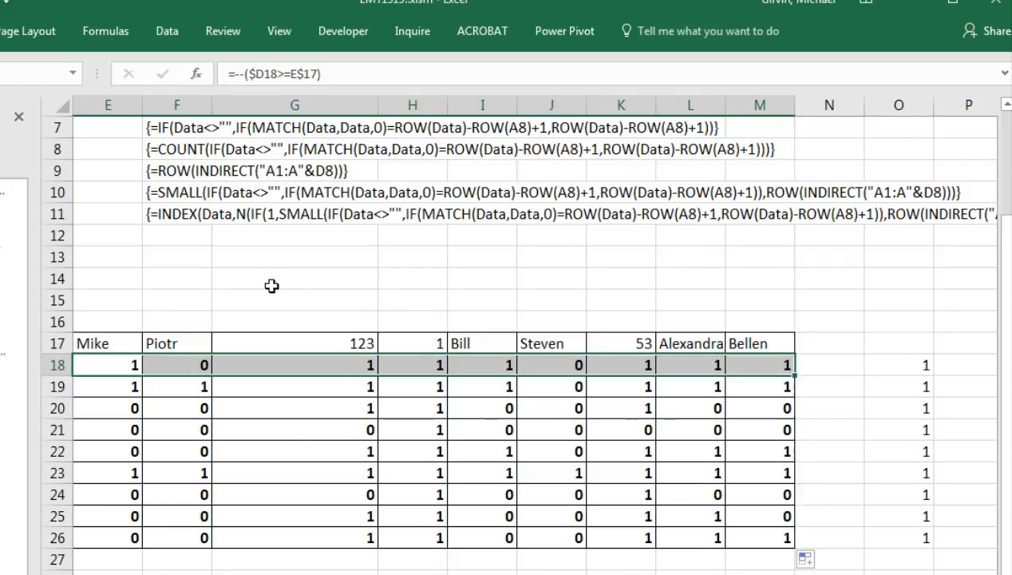
{"action": "left_click", "coordinate": [257, 280]}
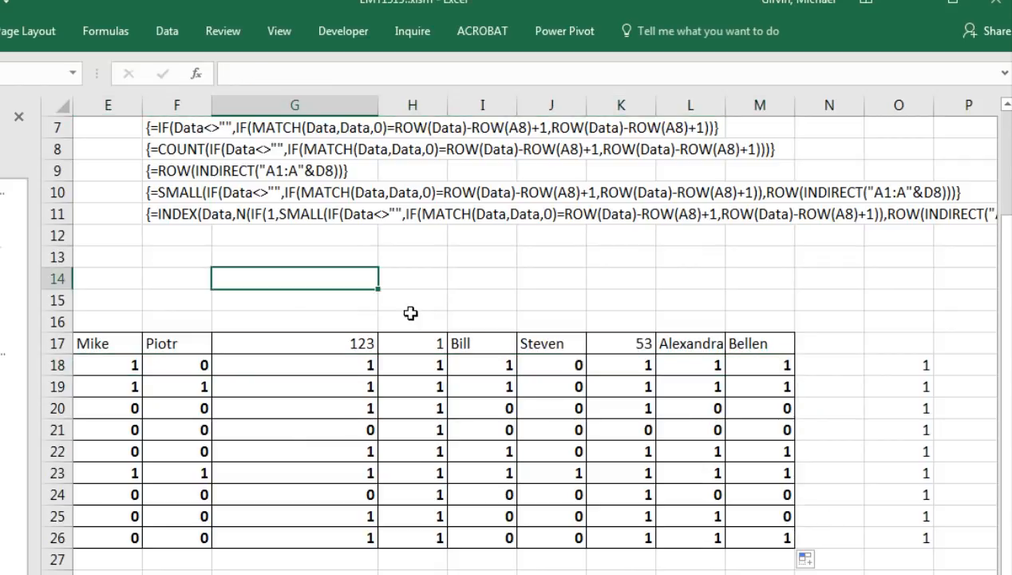
{"action": "key", "text": "Down"}
{"action": "type", "text": "=mm"}
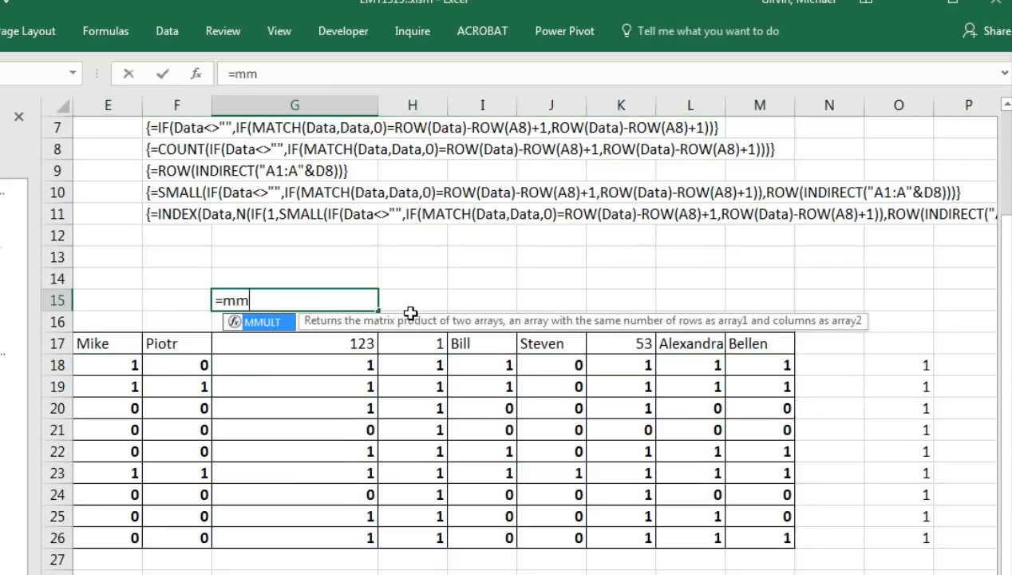
{"action": "key", "text": "Tab"}
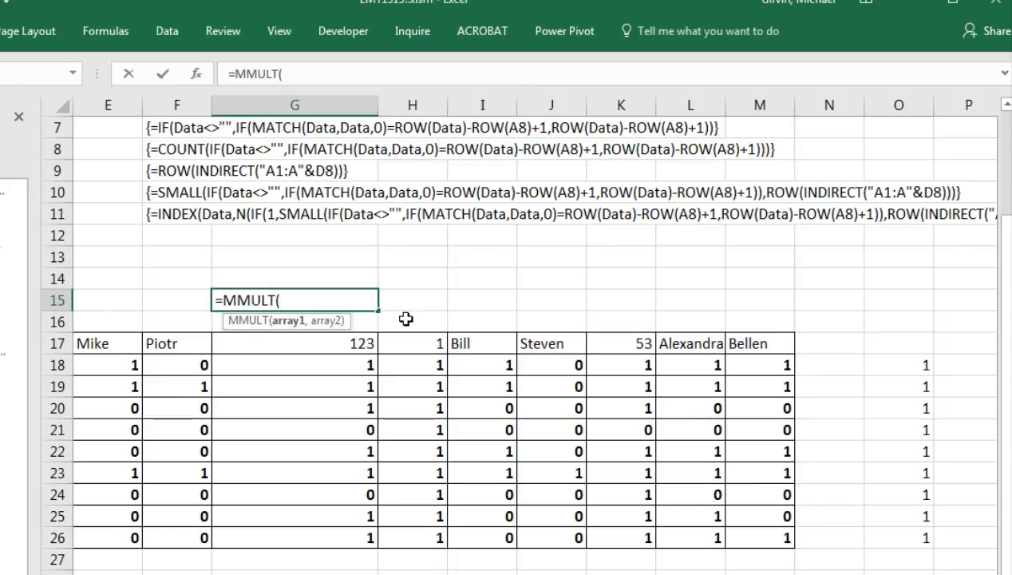
{"action": "left_click_drag", "start_coordinate": [107, 359], "coordinate": [761, 533]}
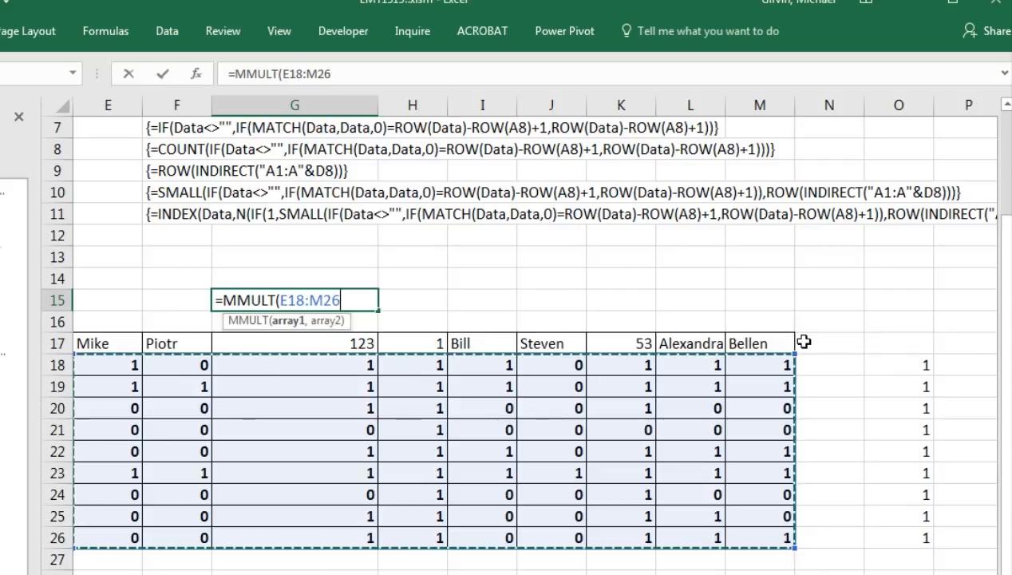
{"action": "type", "text": ","}
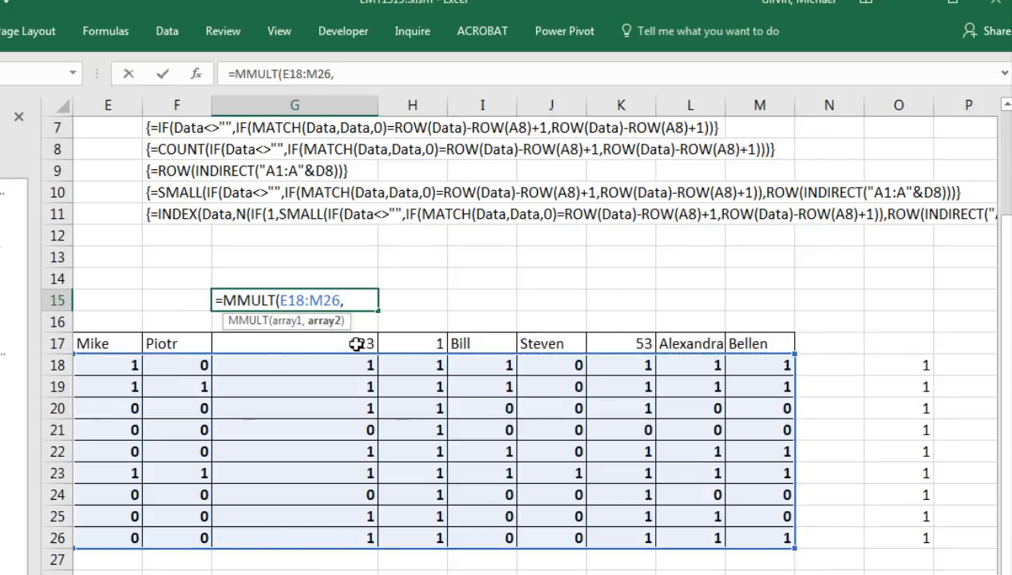
{"action": "left_click", "coordinate": [892, 363]}
{"action": "left_click_drag", "start_coordinate": [895, 385], "coordinate": [897, 517]}
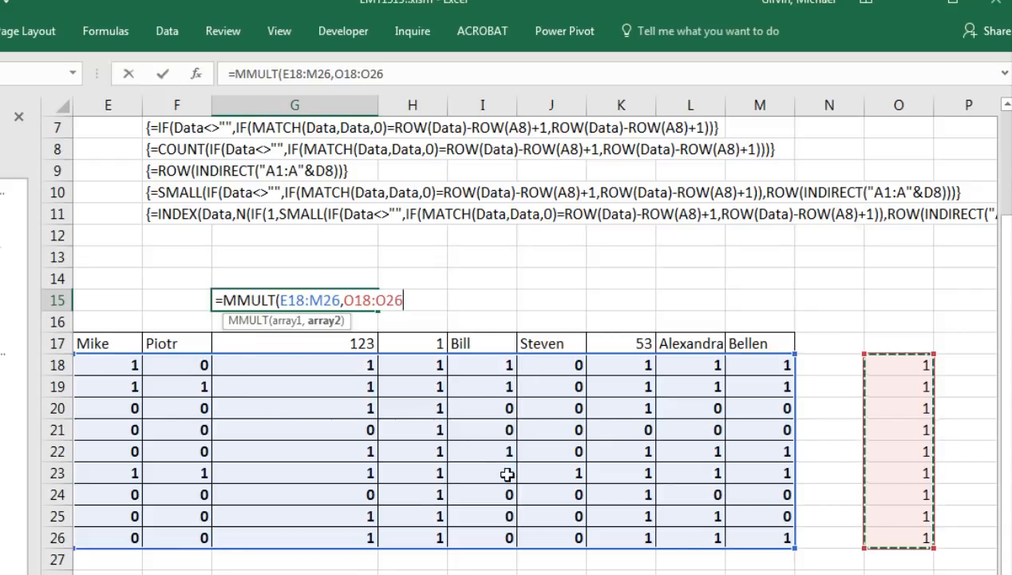
Close the MMULT formula, preview its ranks with F9, undo, and enter it as an array formula.
{"action": "type", "text": ")"}
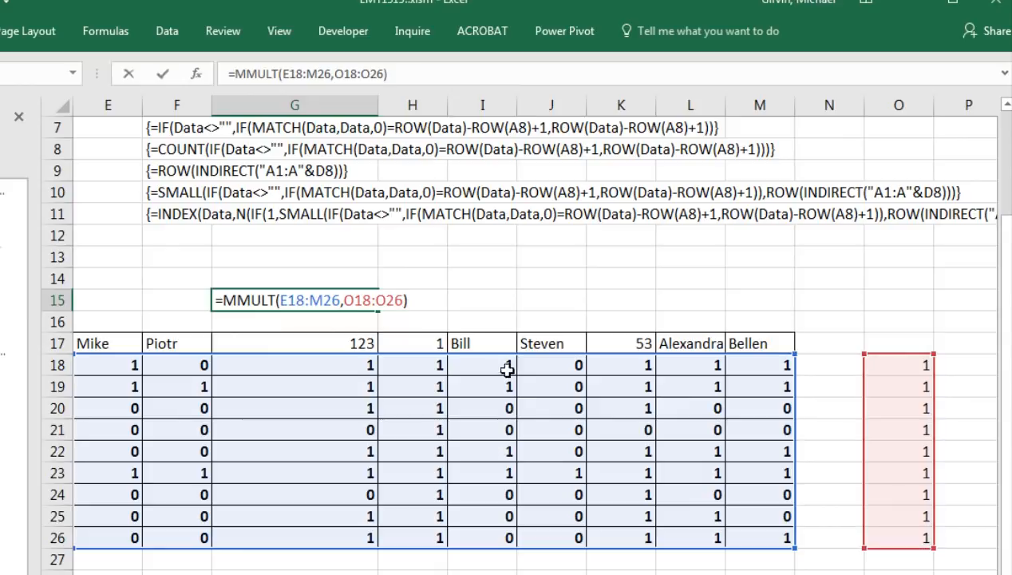
{"action": "key", "text": "F9"}
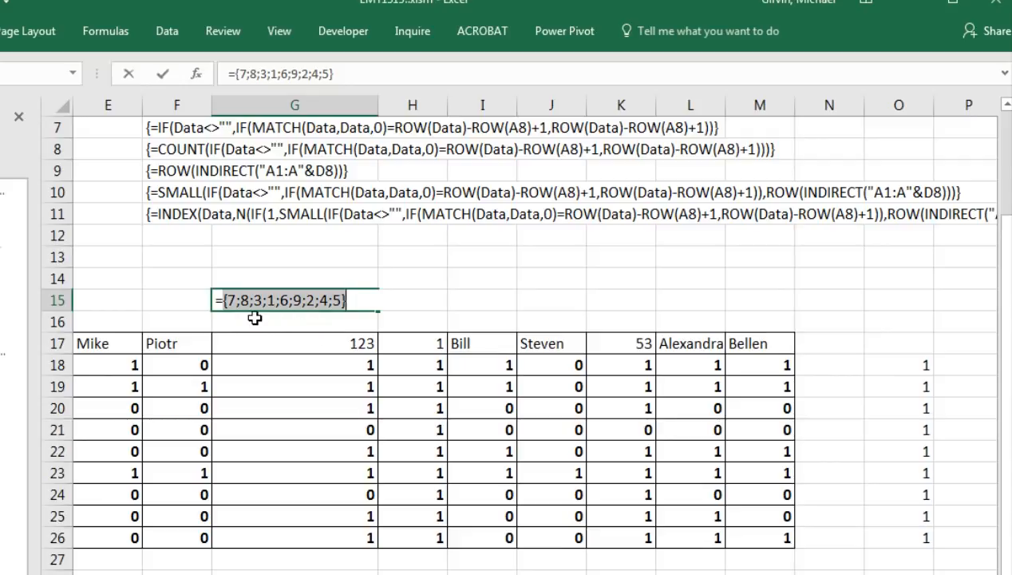
{"action": "key", "text": "ctrl+z"}
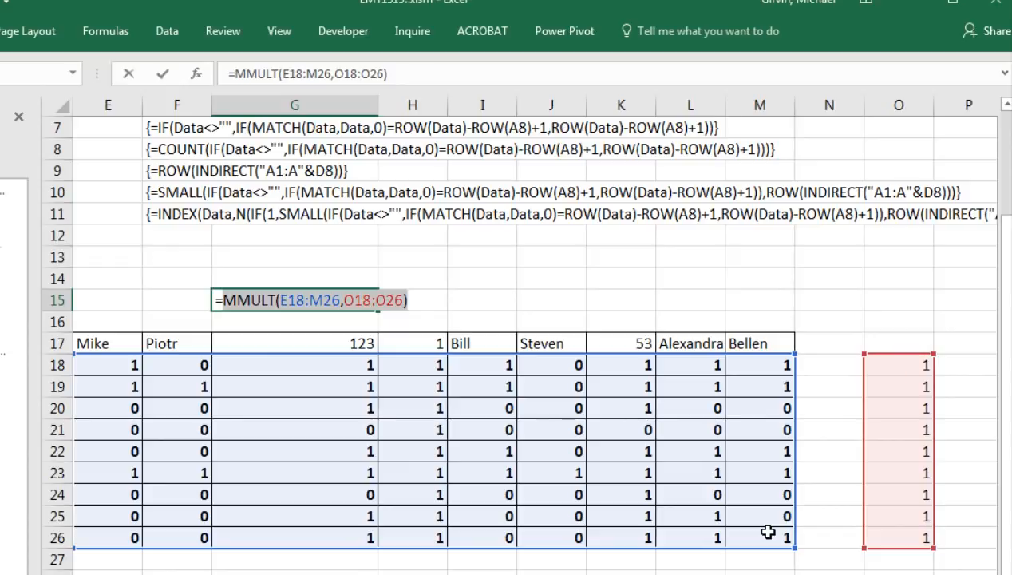
{"action": "key", "text": "ctrl+shift+Return"}
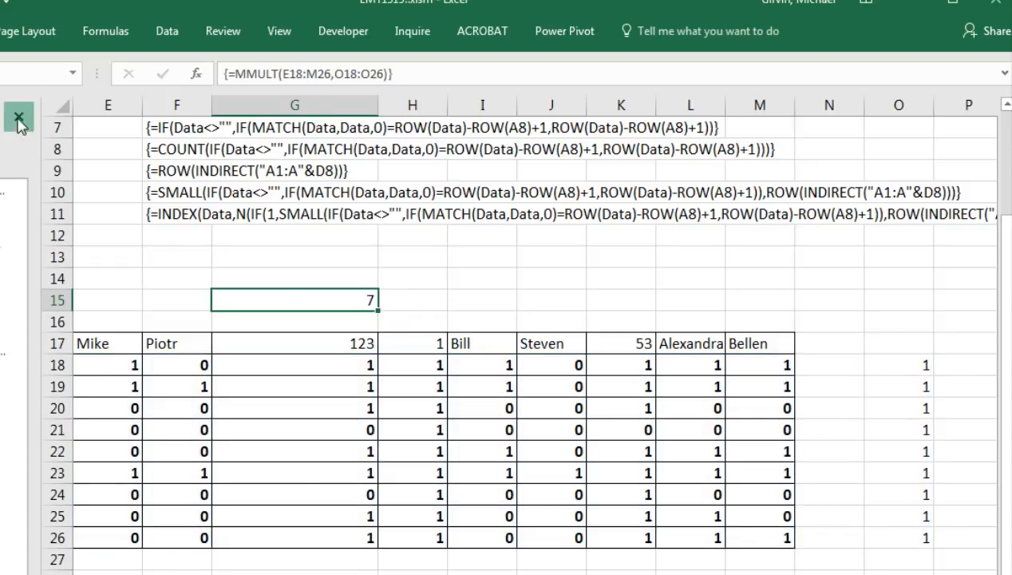
Open D18's INDEX formula for editing.
{"action": "scroll", "coordinate": [592, 319], "scroll_direction": "right", "scroll_amount": 3}
{"action": "left_click_drag", "start_coordinate": [742, 566], "coordinate": [686, 566]}
{"action": "double_click", "coordinate": [24, 330]}
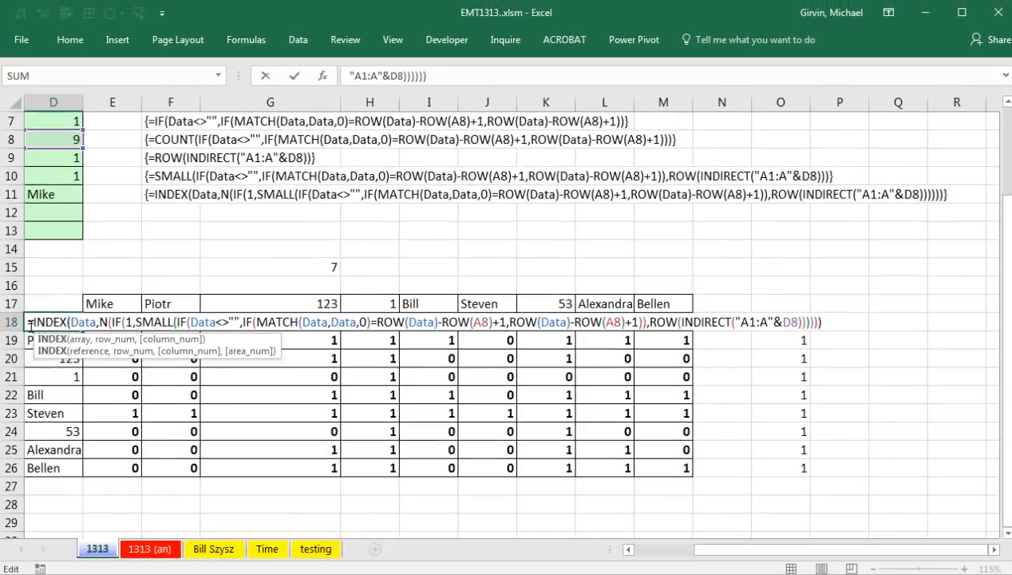
Copy D18's INDEX formula text and leave the cell unchanged.
{"action": "left_click_drag", "start_coordinate": [28, 322], "coordinate": [844, 329]}
{"action": "key", "text": "ctrl+c"}
{"action": "key", "text": "Escape"}
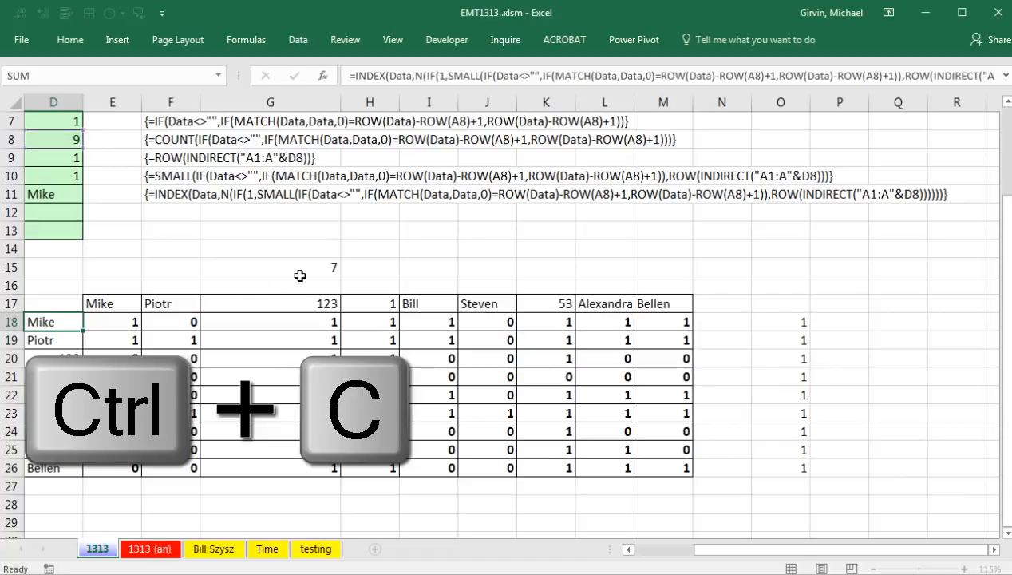
In G16, start an MMULT comparing the pasted INDEX unique list >= its TRANSPOSE.
{"action": "left_click", "coordinate": [302, 285]}
{"action": "type", "text": "=mm"}
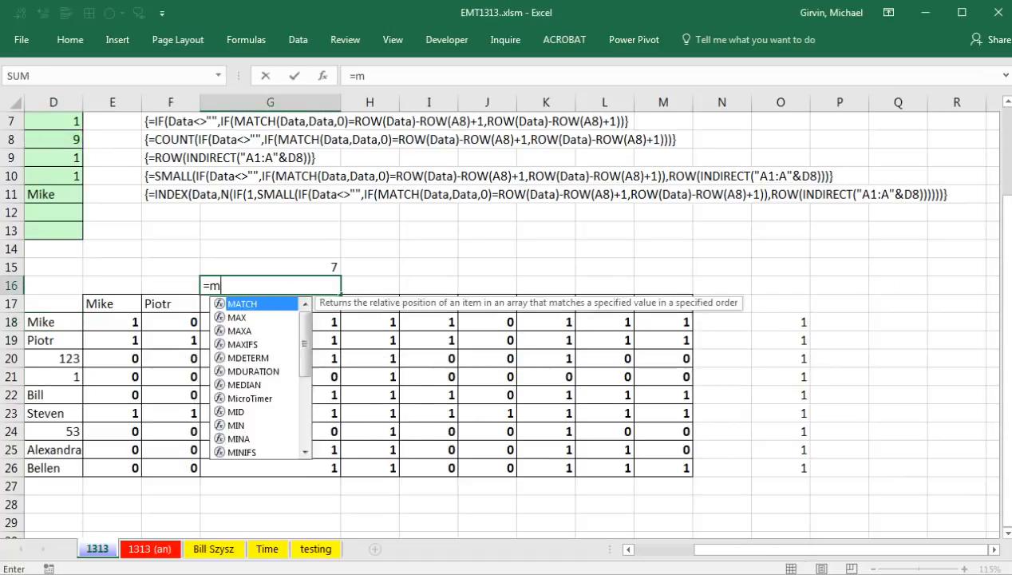
{"action": "key", "text": "Tab"}
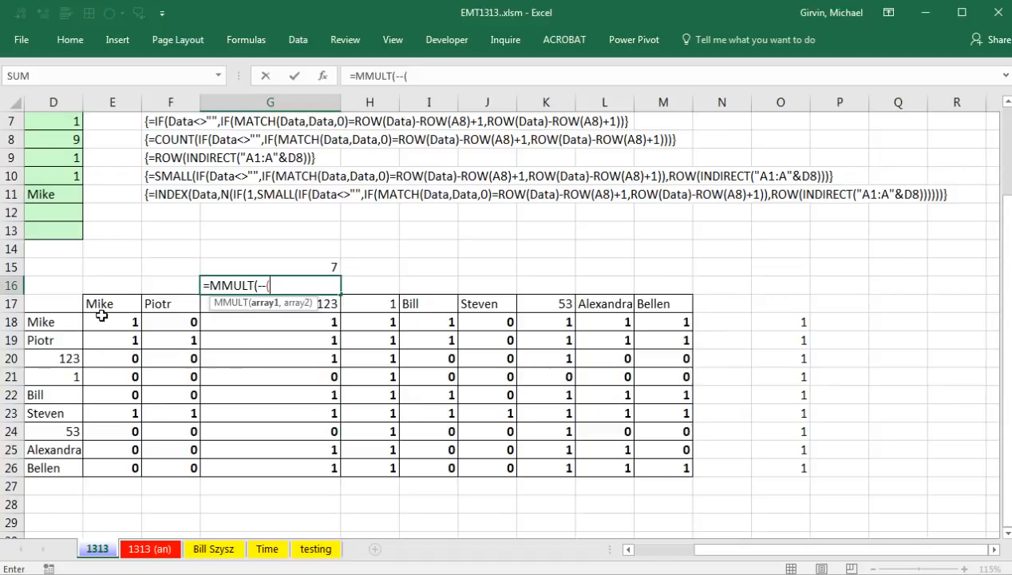
{"action": "key", "text": "ctrl+v"}
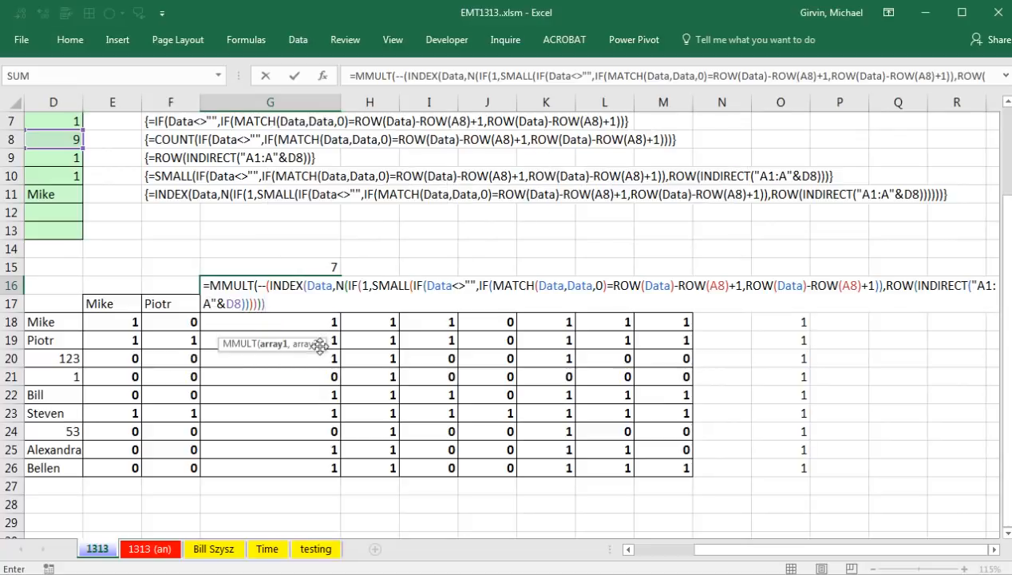
{"action": "left_click_drag", "start_coordinate": [320, 345], "coordinate": [292, 333]}
{"action": "type", "text": ">=TRANSPOSE("}
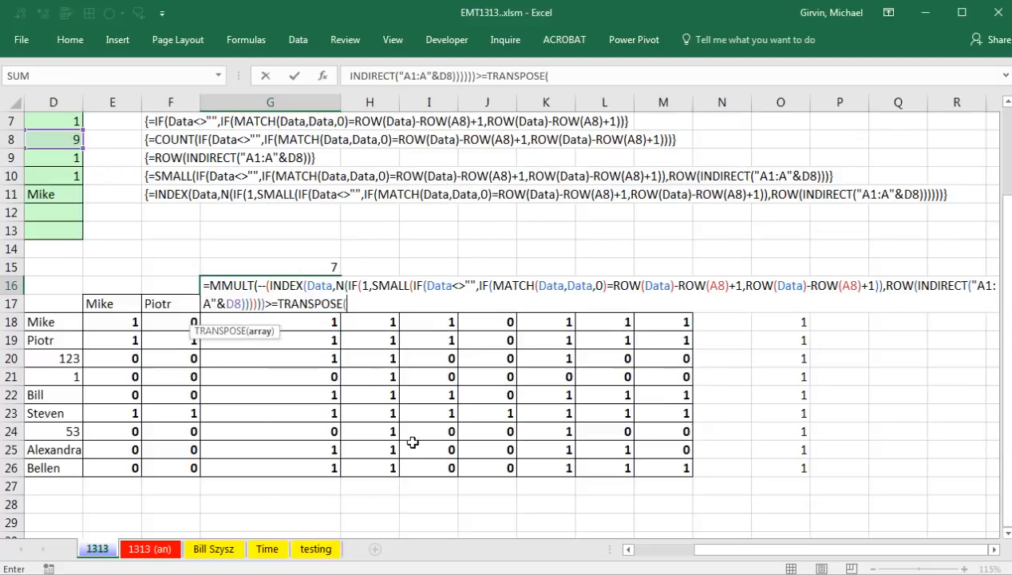
{"action": "key", "text": "ctrl+v"}
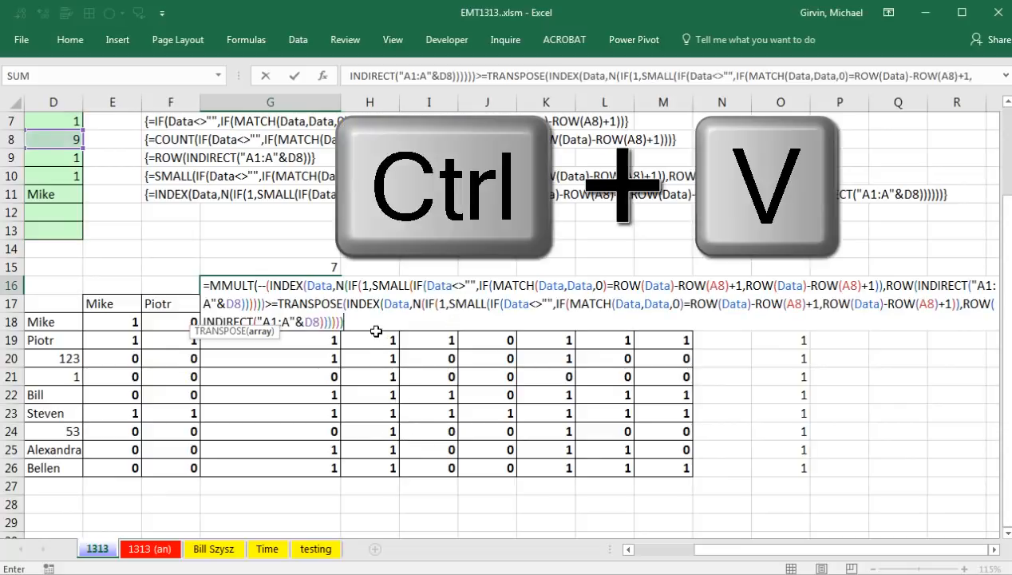
{"action": "type", "text": ")"}
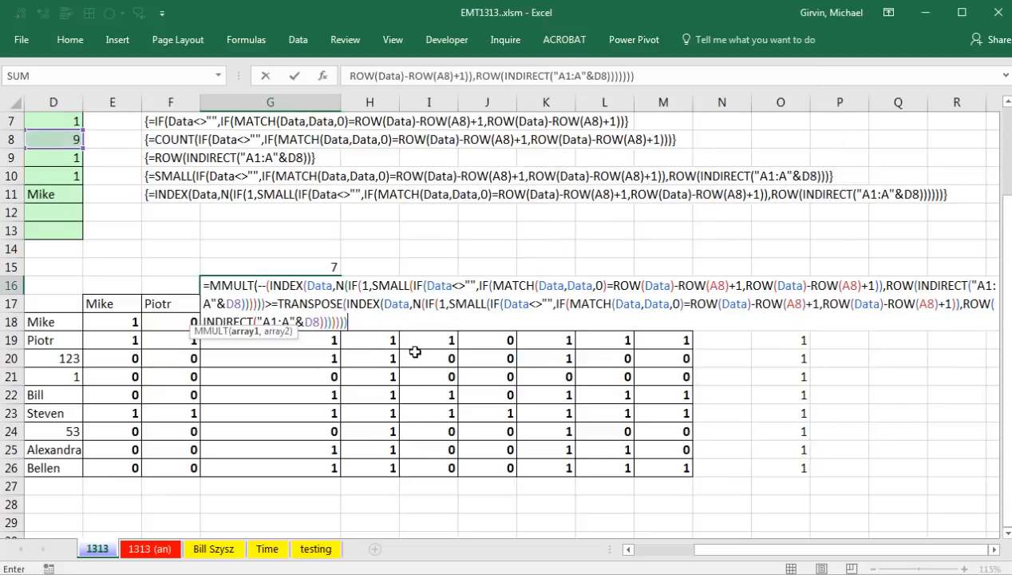
Preview the first MMULT argument with F9, undo, add a comma, and select the ROW(INDIRECT) expression.
{"action": "left_click", "coordinate": [243, 332]}
{"action": "key", "text": "F9"}
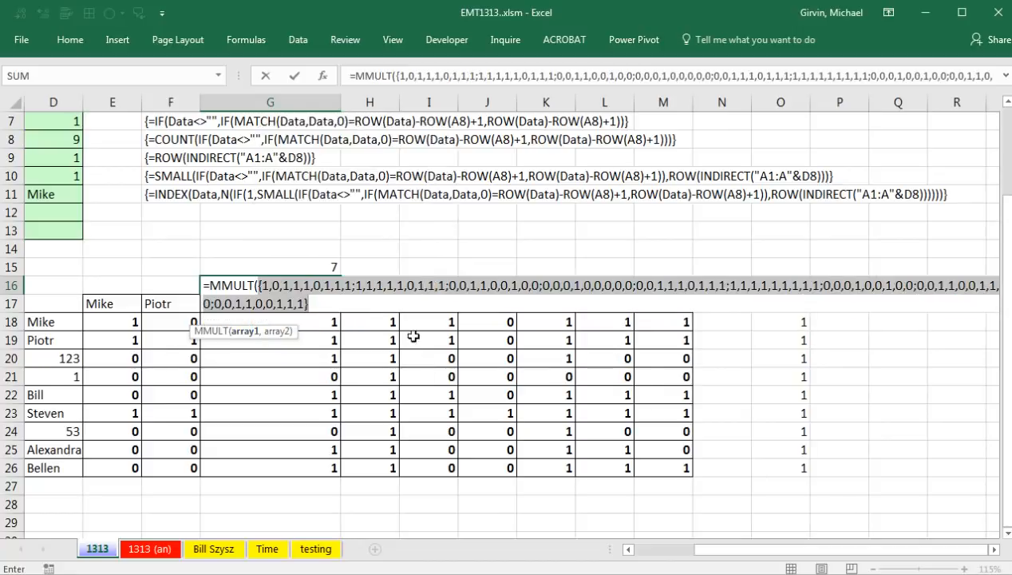
{"action": "key", "text": "ctrl+z"}
{"action": "left_click", "coordinate": [382, 320]}
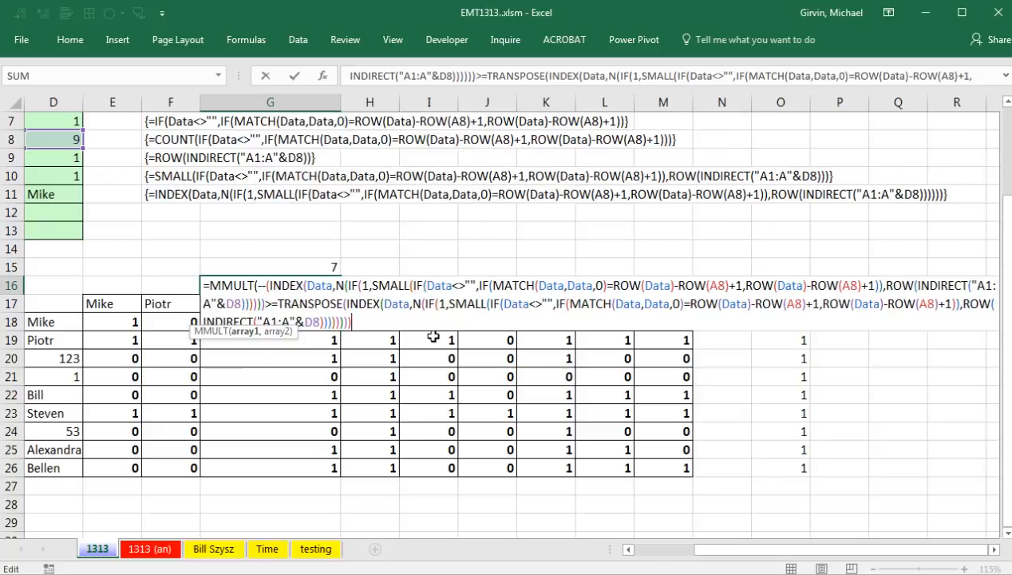
{"action": "type", "text": ","}
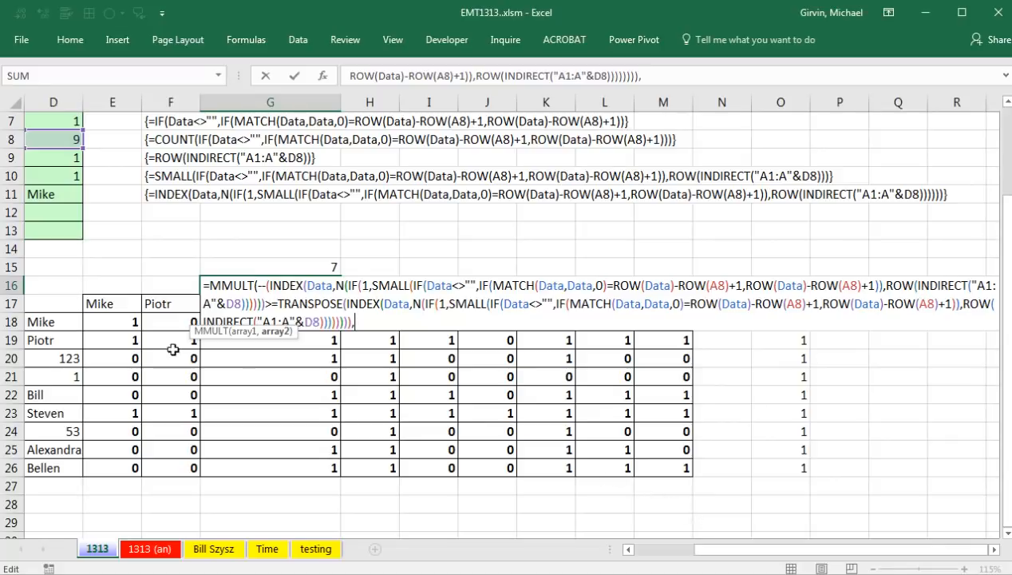
{"action": "left_click_drag", "start_coordinate": [286, 337], "coordinate": [369, 373]}
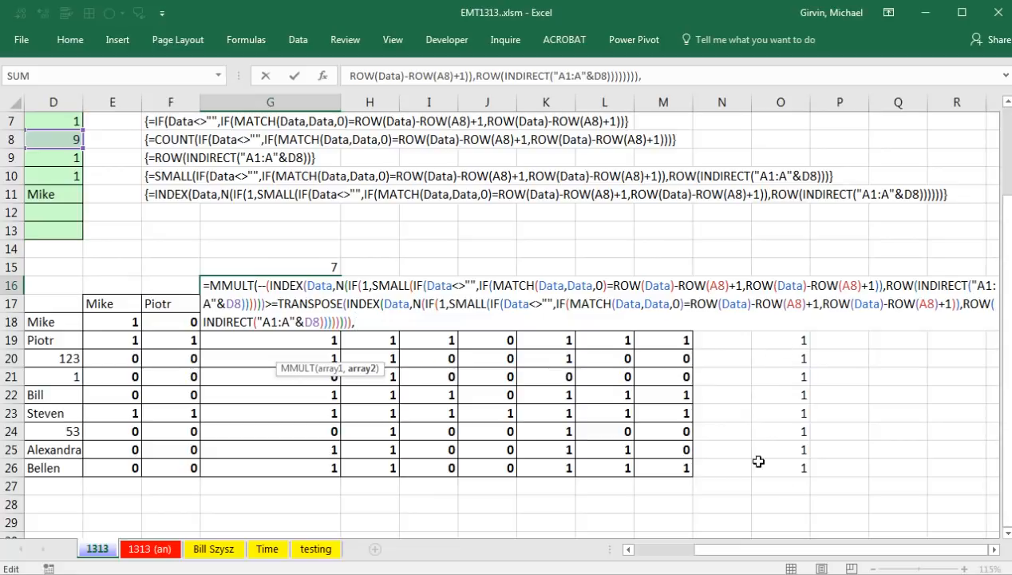
{"action": "left_click", "coordinate": [960, 306]}
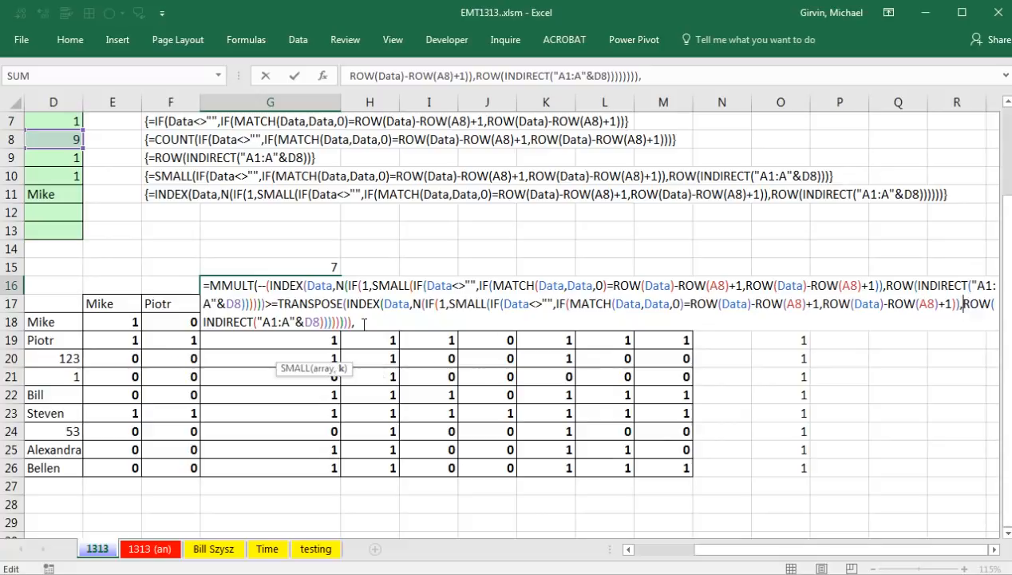
{"action": "left_click", "coordinate": [342, 369]}
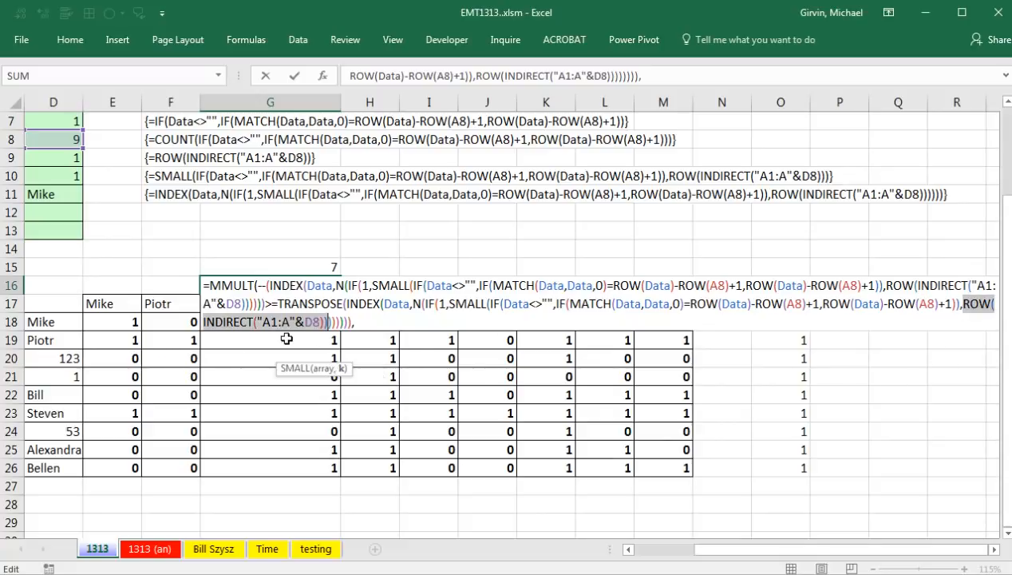
Paste ROW(INDIRECT("A1:A"&D8)) as MMULT's second argument and verify it yields 1–9.
{"action": "key", "text": "ctrl+c"}
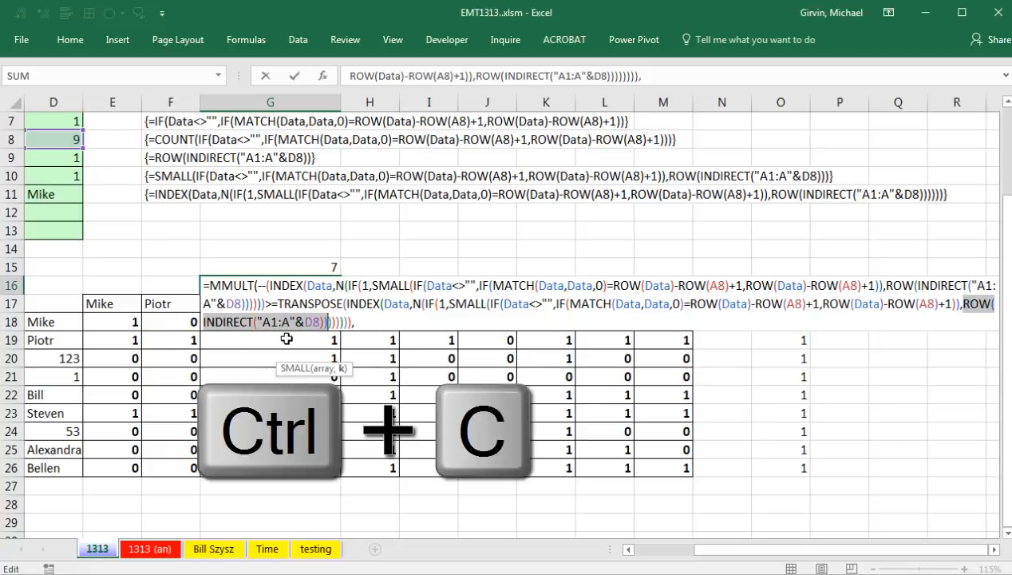
{"action": "left_click", "coordinate": [360, 327]}
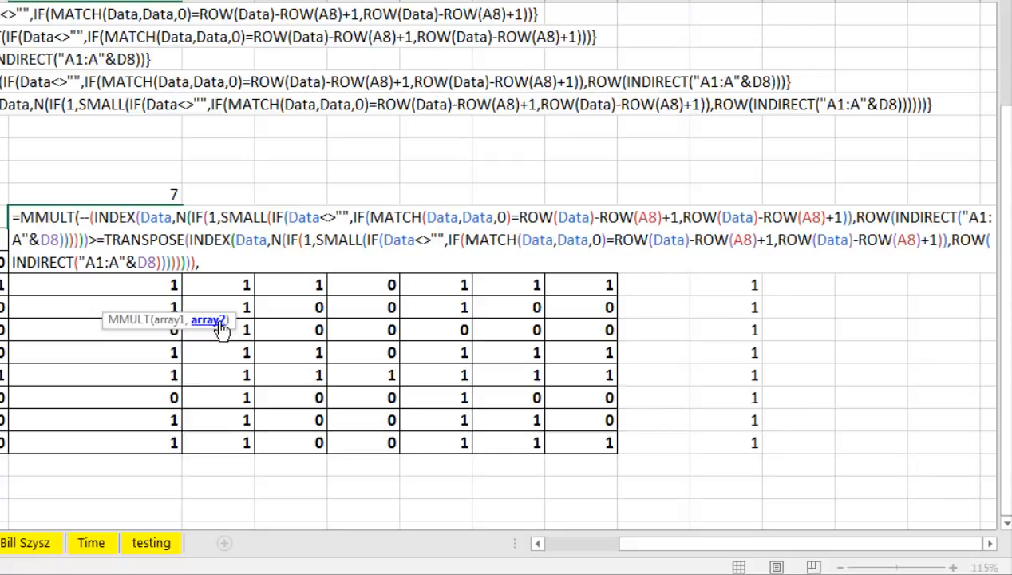
{"action": "key", "text": "ctrl+v"}
{"action": "key", "text": "F9"}
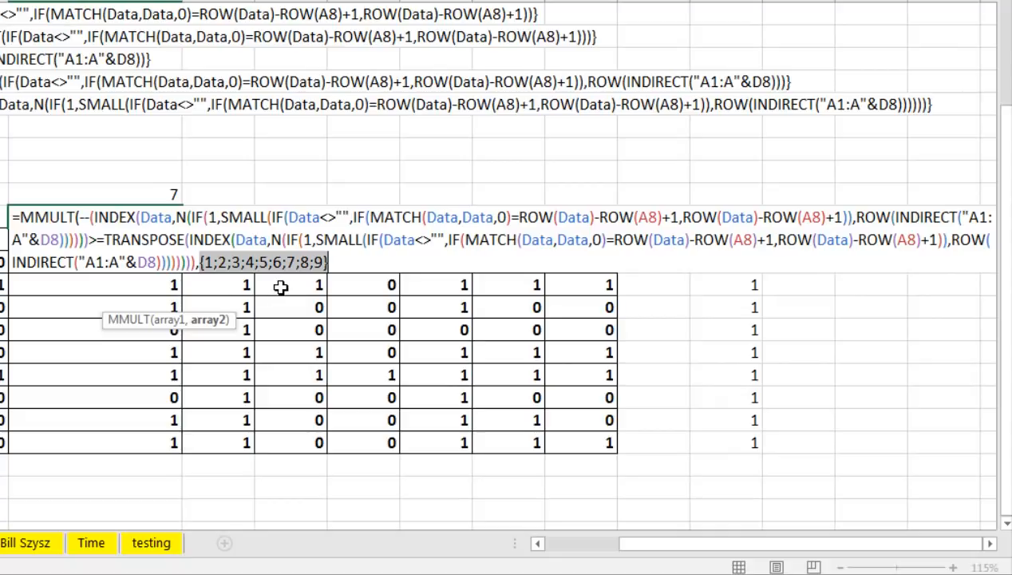
{"action": "key", "text": "ctrl+z"}
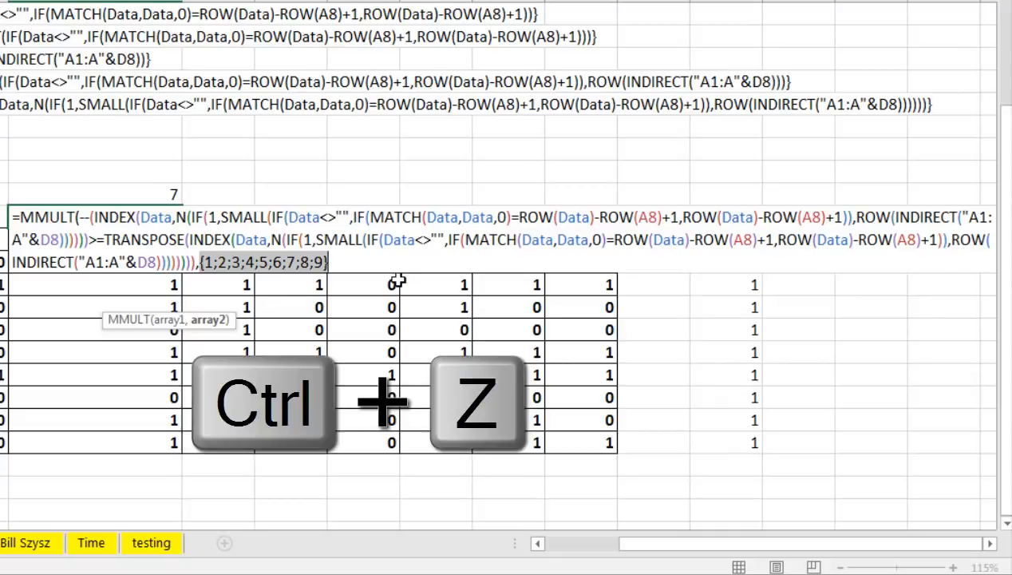
{"action": "left_click", "coordinate": [417, 264]}
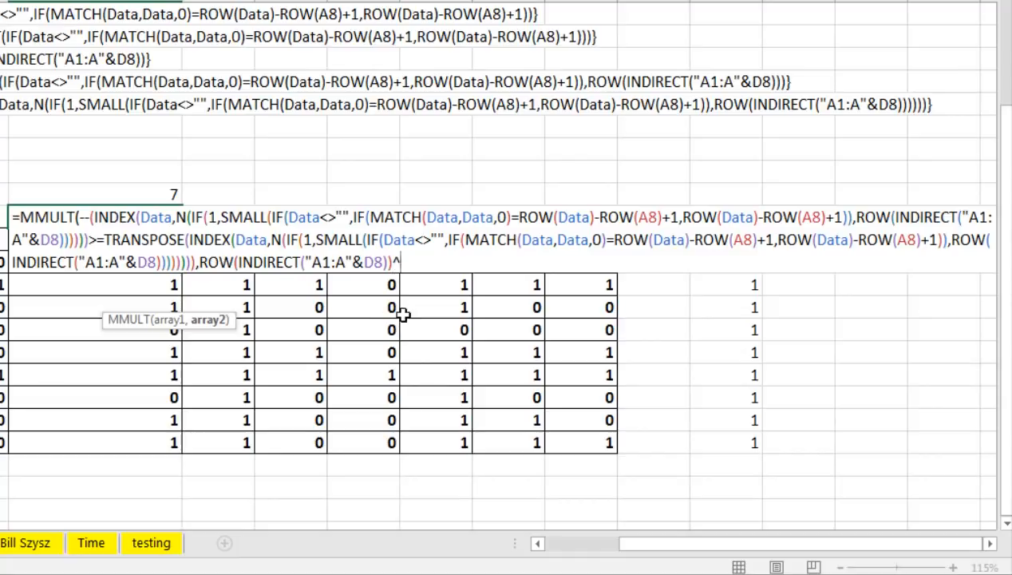
Preview the second argument as an array of ones, then close the MMULT parenthesis.
{"action": "left_click", "coordinate": [208, 321]}
{"action": "key", "text": "F9"}
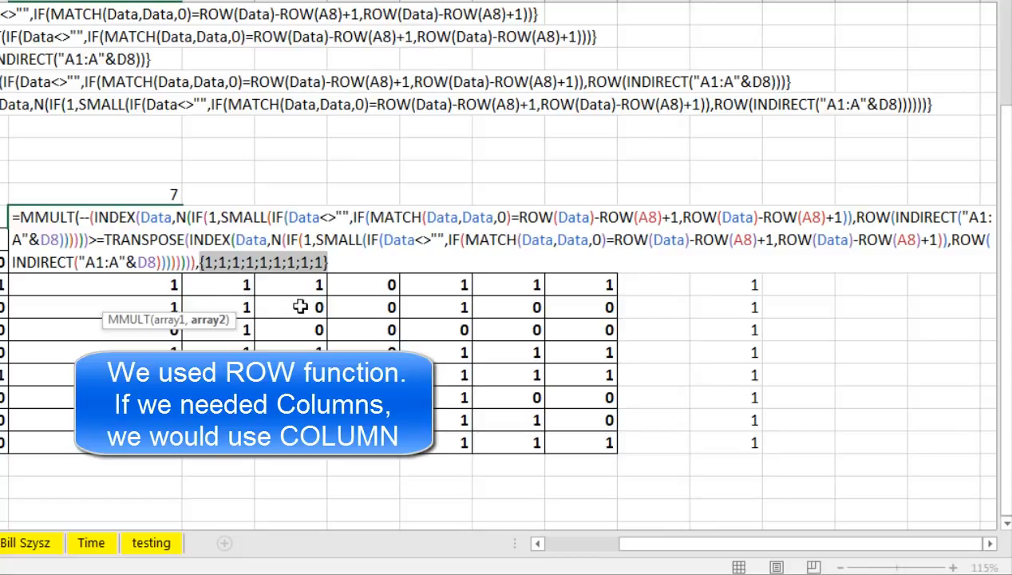
{"action": "key", "text": "ctrl+z"}
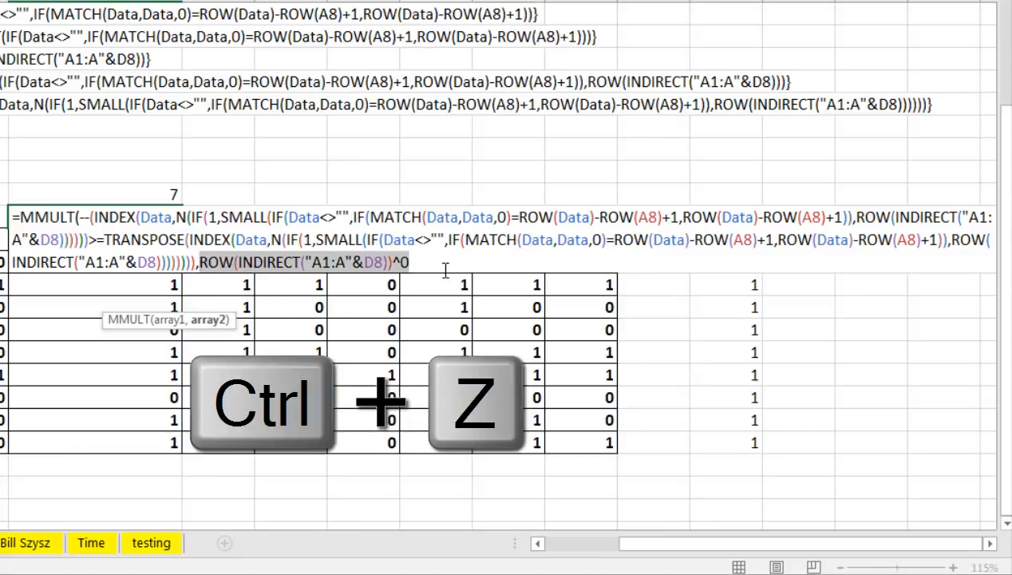
{"action": "left_click", "coordinate": [446, 270]}
{"action": "type", "text": ")"}
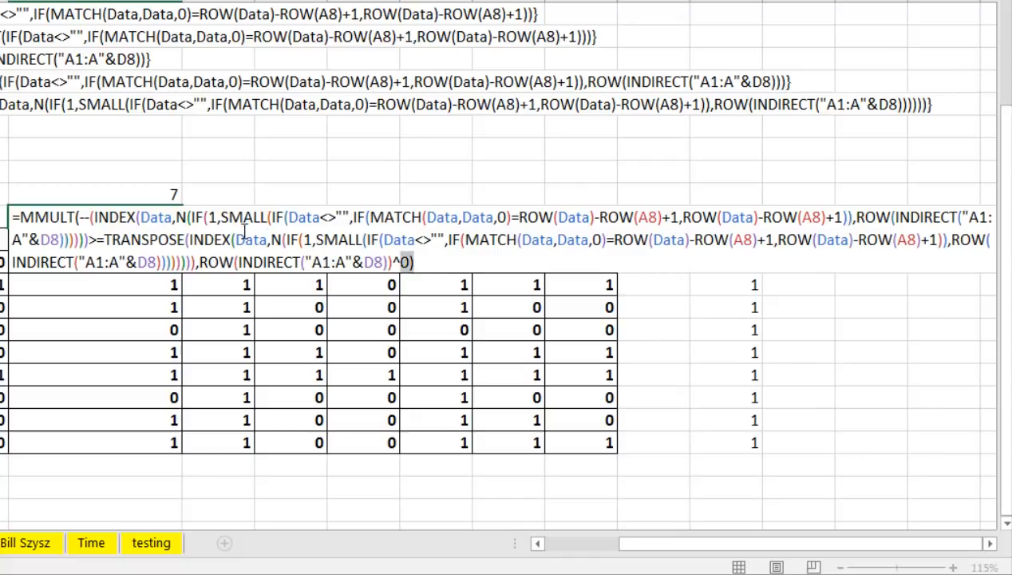
Preview the ranks {7;8;3;1;6;9;2;4;5}, copy the formula, and array-enter it in G16.
{"action": "left_click_drag", "start_coordinate": [442, 270], "coordinate": [16, 217]}
{"action": "key", "text": "F9"}
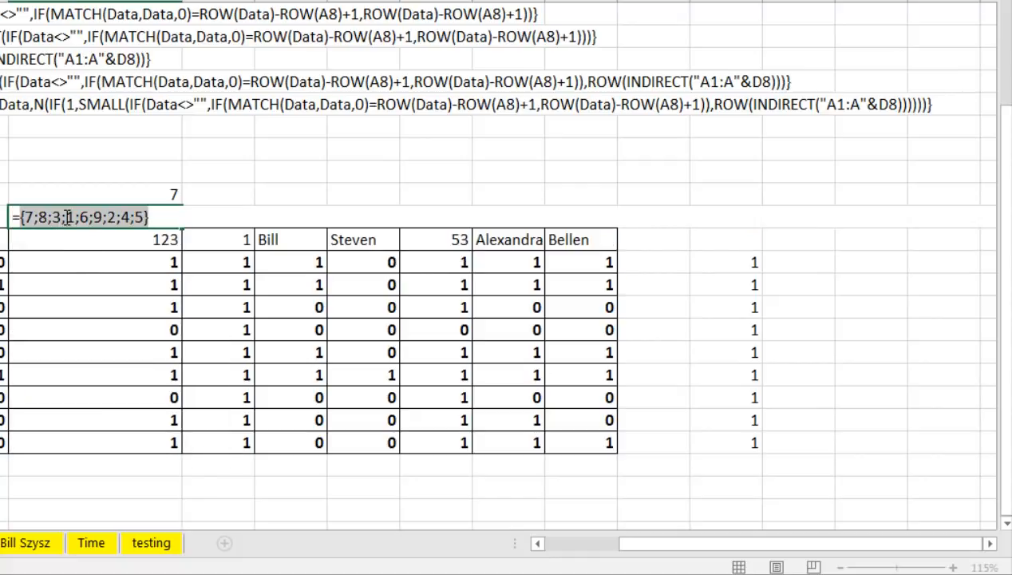
{"action": "key", "text": "ctrl+z"}
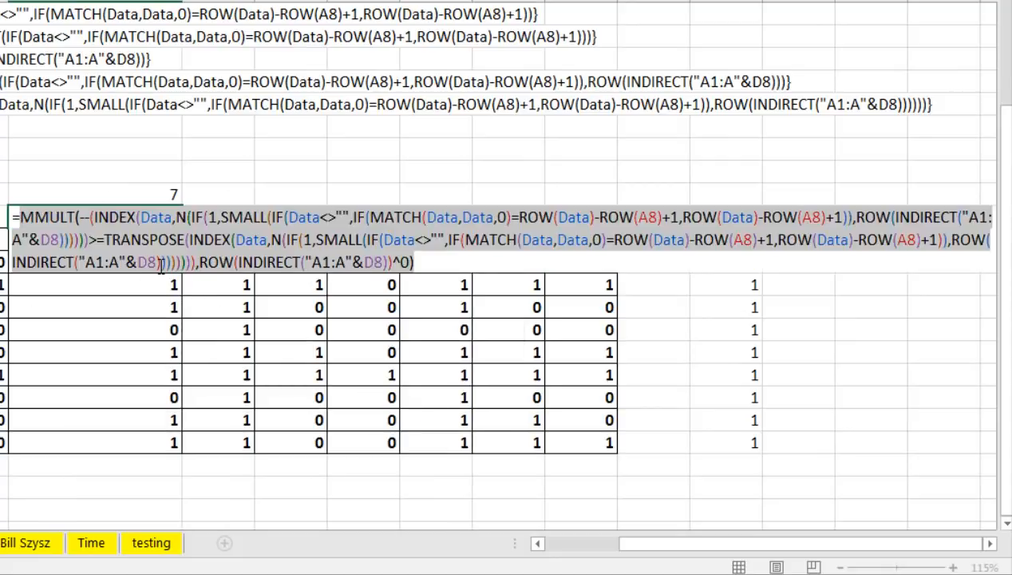
{"action": "key", "text": "ctrl+c"}
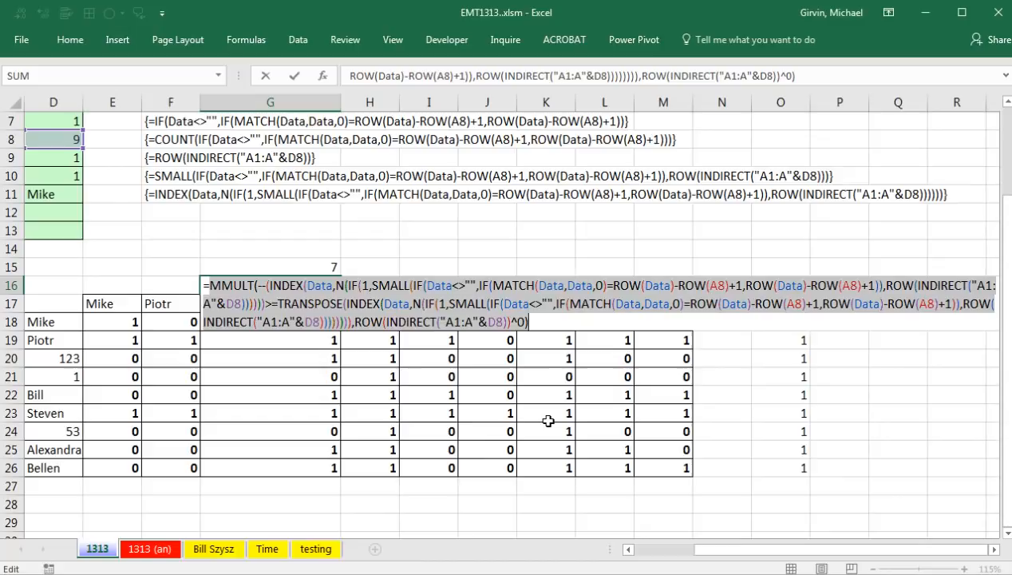
{"action": "key", "text": "Escape"}
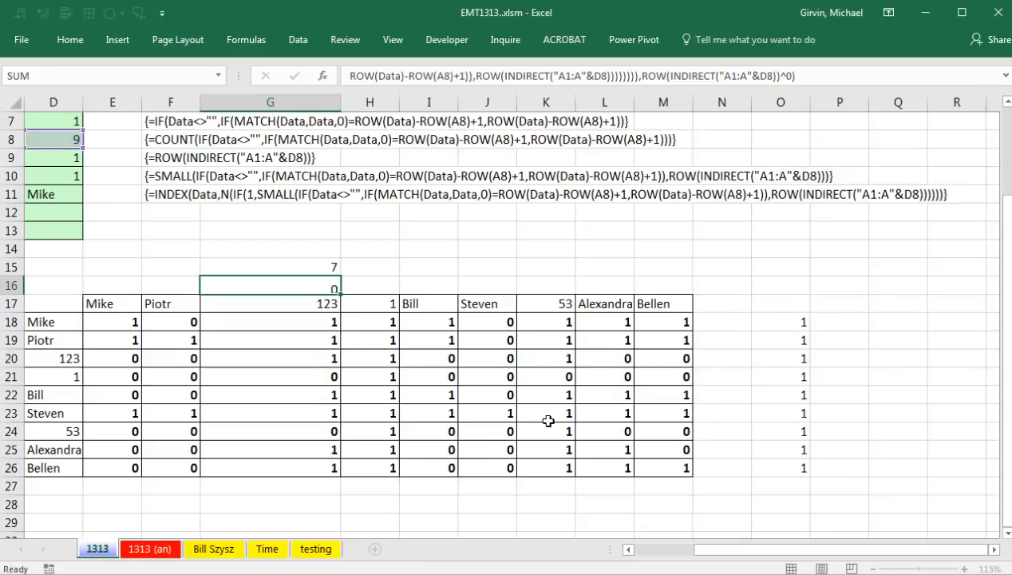
{"action": "key", "text": "ctrl+shift+Return"}
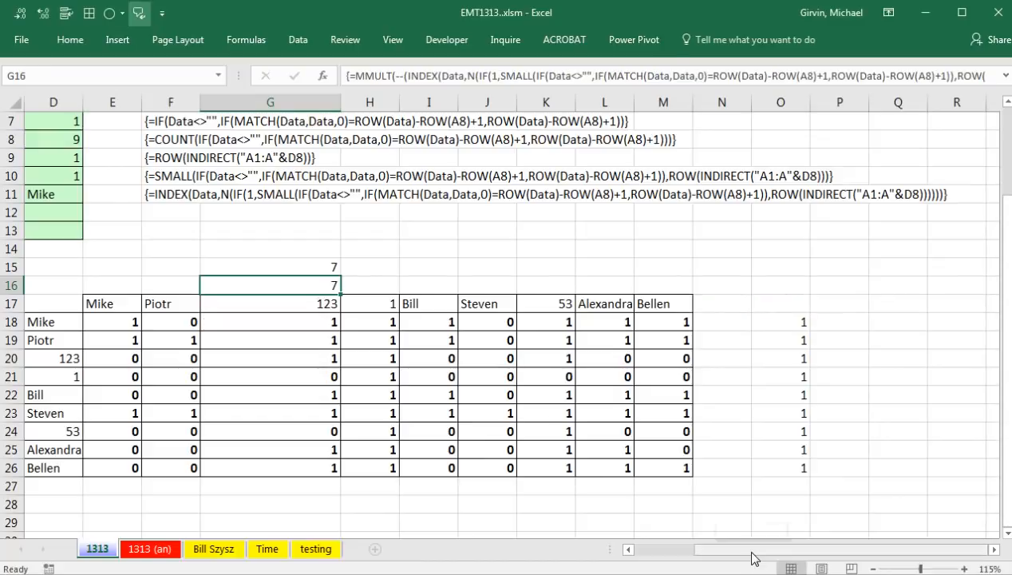
Paste the MMULT ranks formula into D12 and array-enter it.
{"action": "left_click_drag", "start_coordinate": [753, 556], "coordinate": [668, 562]}
{"action": "scroll", "coordinate": [495, 383], "scroll_direction": "up", "scroll_amount": 2}
{"action": "left_click", "coordinate": [449, 320]}
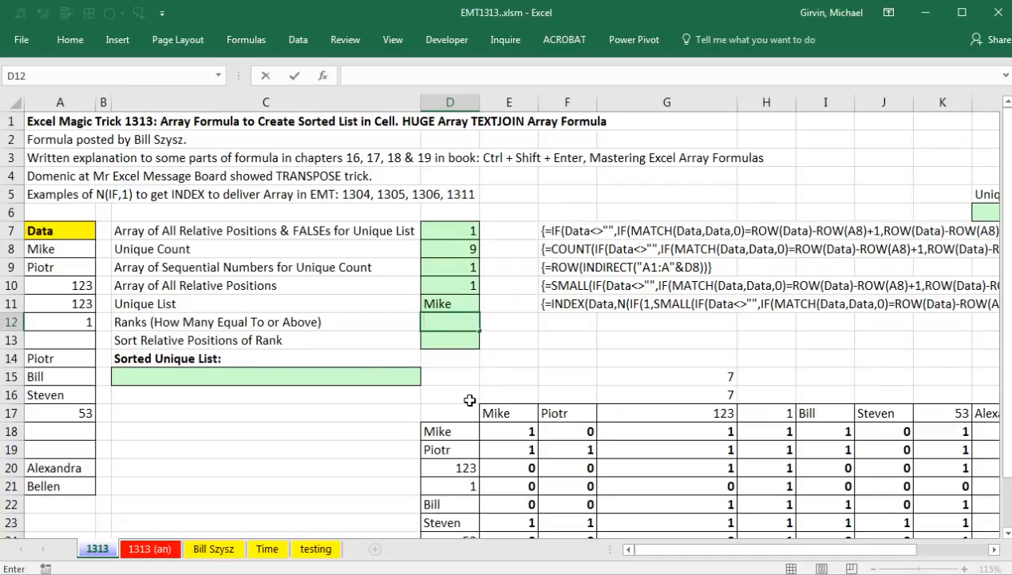
{"action": "key", "text": "ctrl+v"}
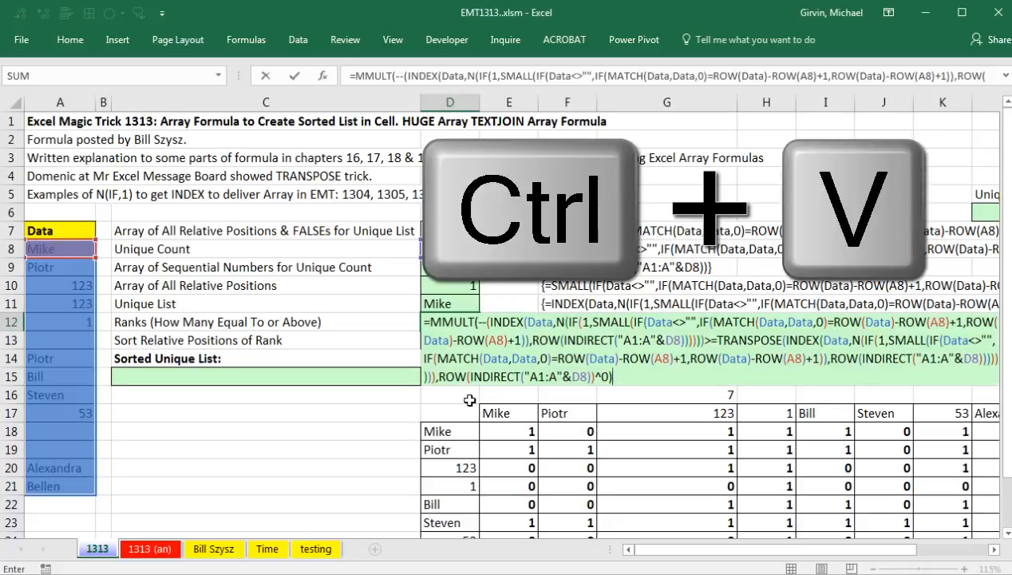
{"action": "key", "text": "ctrl+shift+Return"}
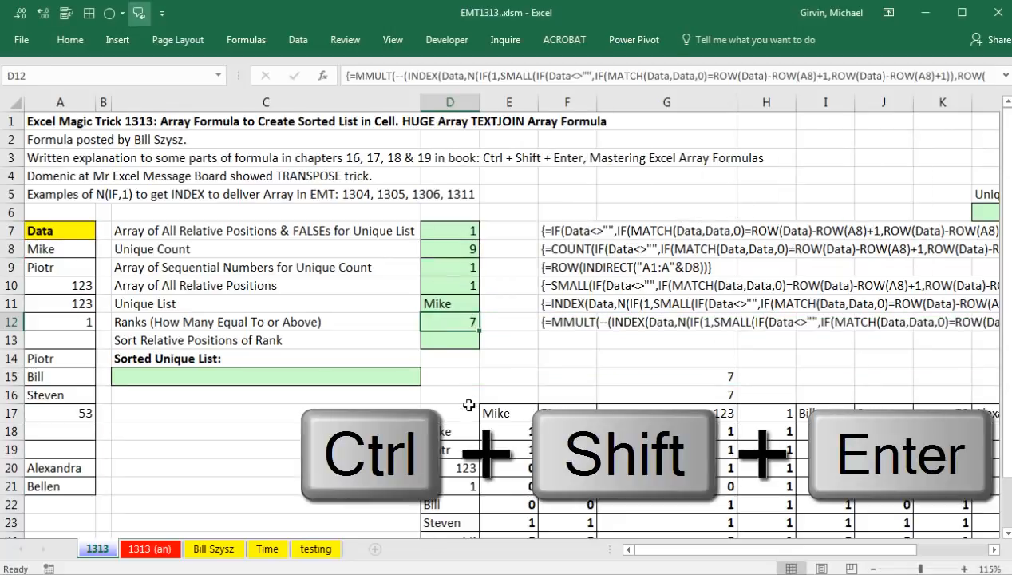
Copy D12's formula text unchanged and select D13 for the sort-positions formula.
{"action": "double_click", "coordinate": [441, 322]}
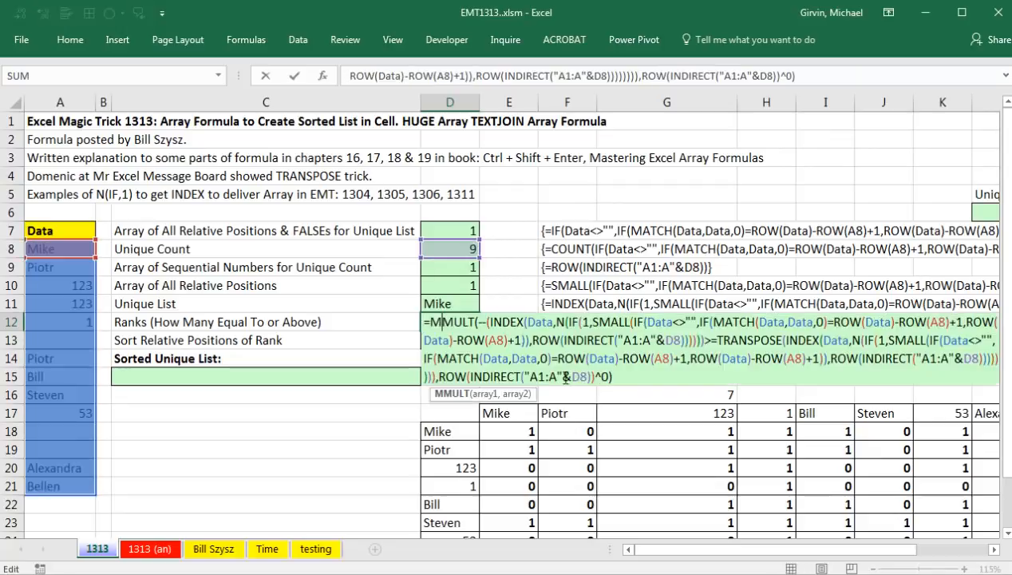
{"action": "left_click_drag", "start_coordinate": [623, 379], "coordinate": [429, 320]}
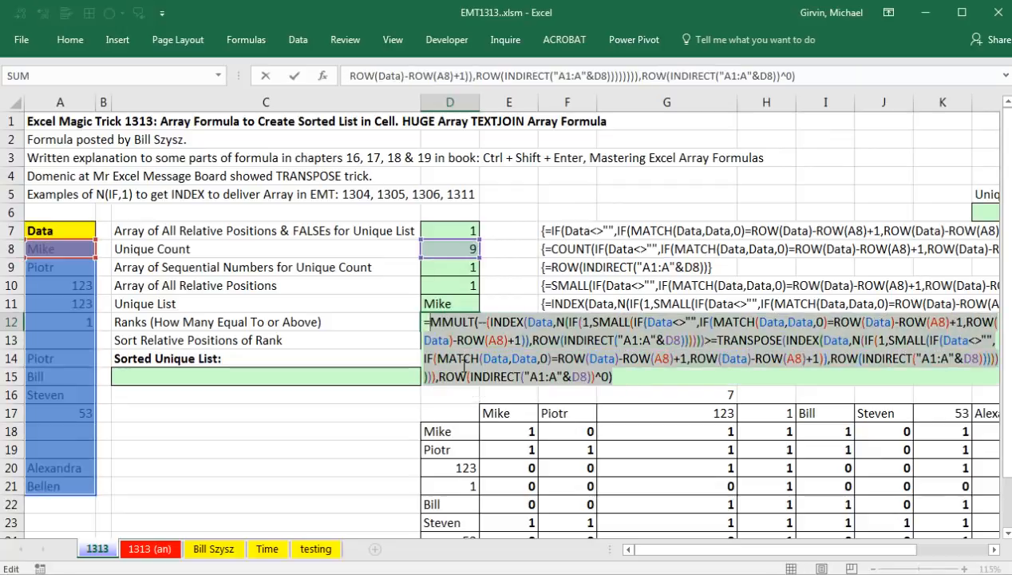
{"action": "key", "text": "ctrl+c"}
{"action": "key", "text": "Escape"}
{"action": "left_click", "coordinate": [446, 344]}
Paste the MMULT ranks formula into D13 and preview its evaluated result.
{"action": "type", "text": "="}
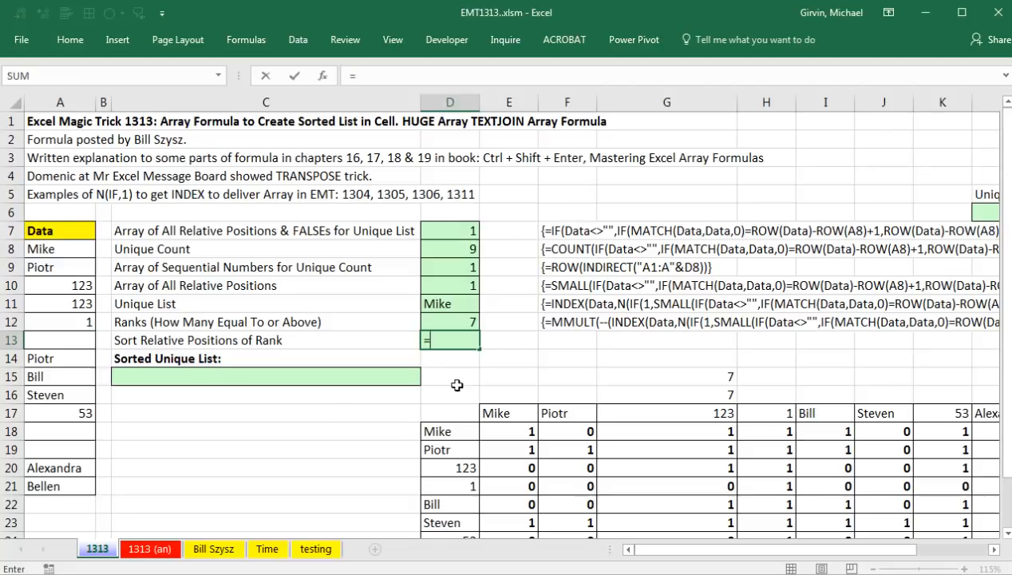
{"action": "key", "text": "ctrl+v"}
{"action": "left_click_drag", "start_coordinate": [638, 399], "coordinate": [289, 348]}
{"action": "key", "text": "F9"}
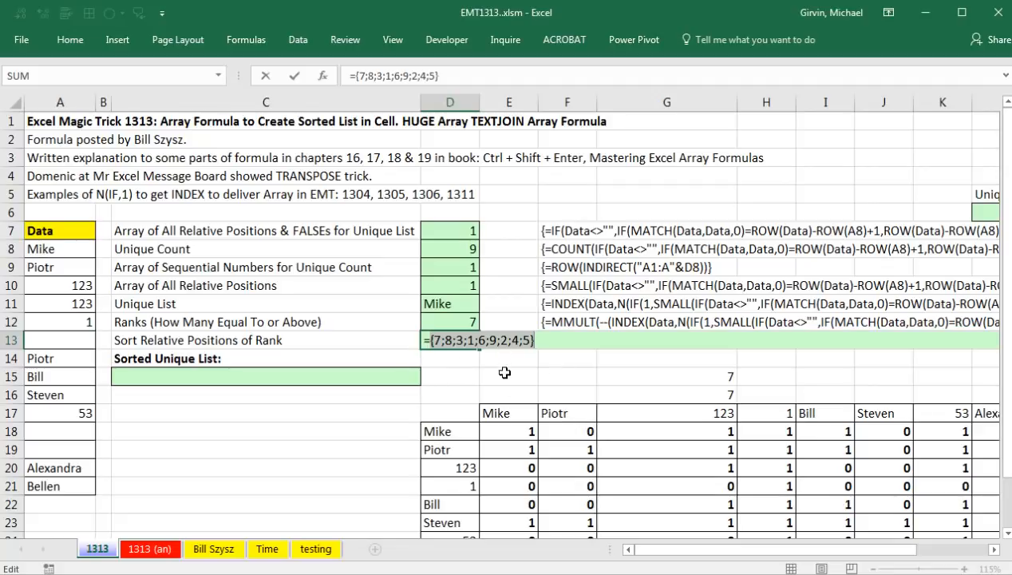
{"action": "key", "text": "ctrl+z"}
Copy the ROW(INDIRECT("A1:A"&D8)) term from D13's formula.
{"action": "left_click", "coordinate": [431, 341]}
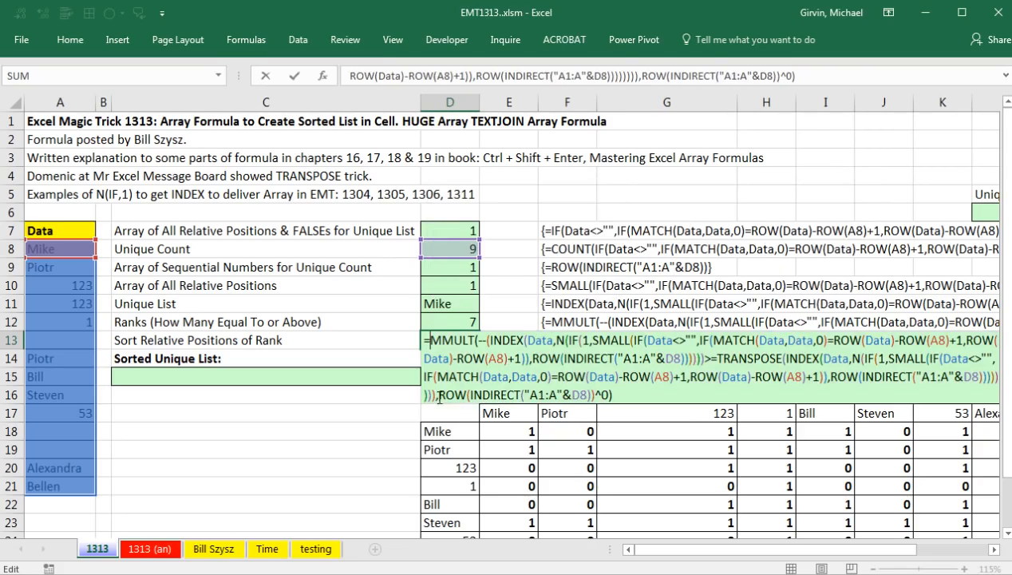
{"action": "left_click_drag", "start_coordinate": [440, 396], "coordinate": [567, 394]}
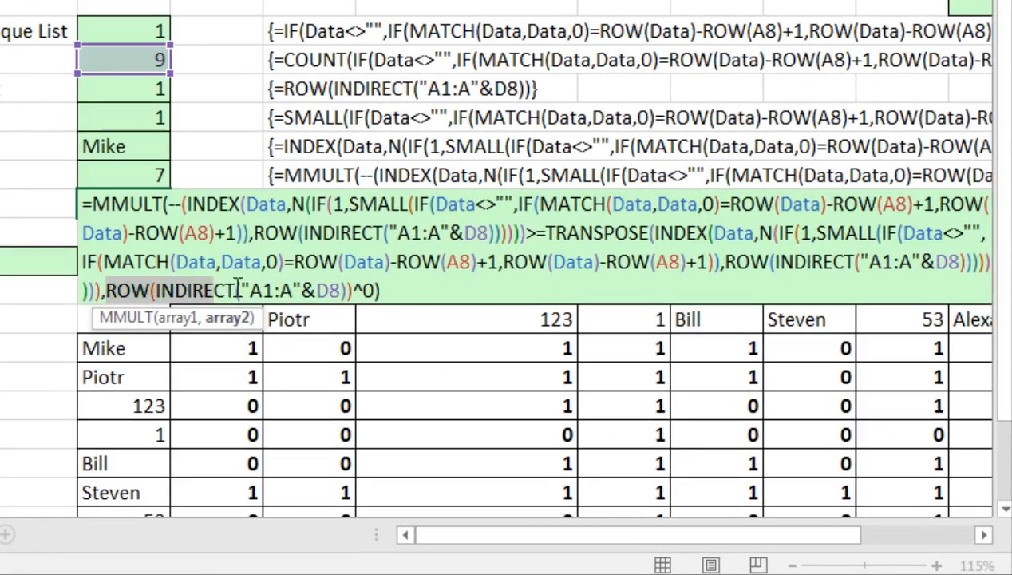
{"action": "left_click_drag", "start_coordinate": [307, 289], "coordinate": [356, 288]}
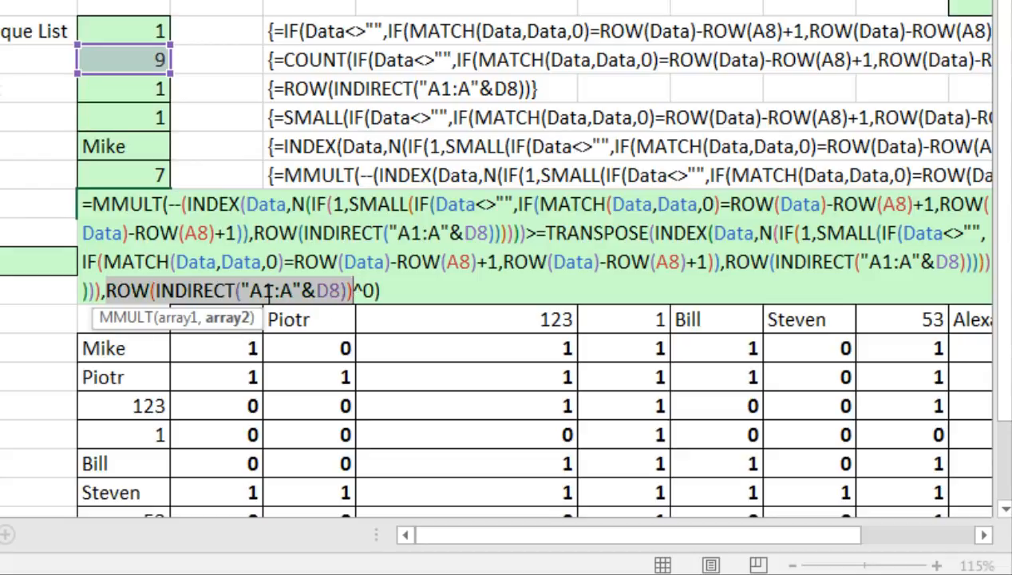
{"action": "key", "text": "ctrl+c"}
Wrap D13's MMULT in MATCH with ROW(INDIRECT("A1:A"&D8)) as the lookup value.
{"action": "left_click", "coordinate": [91, 205]}
{"action": "type", "text": "mat"}
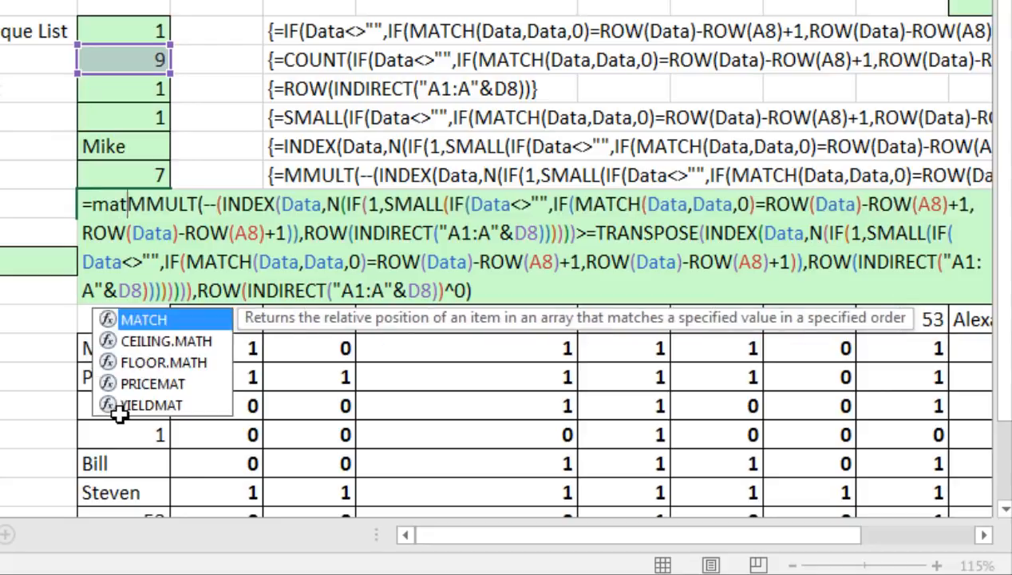
{"action": "key", "text": "Tab"}
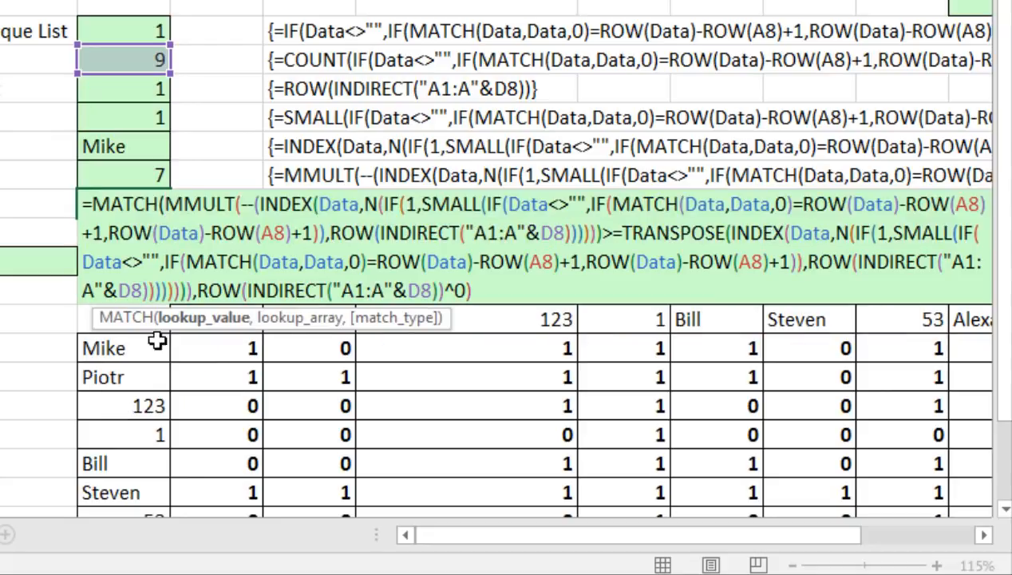
{"action": "left_click", "coordinate": [174, 320]}
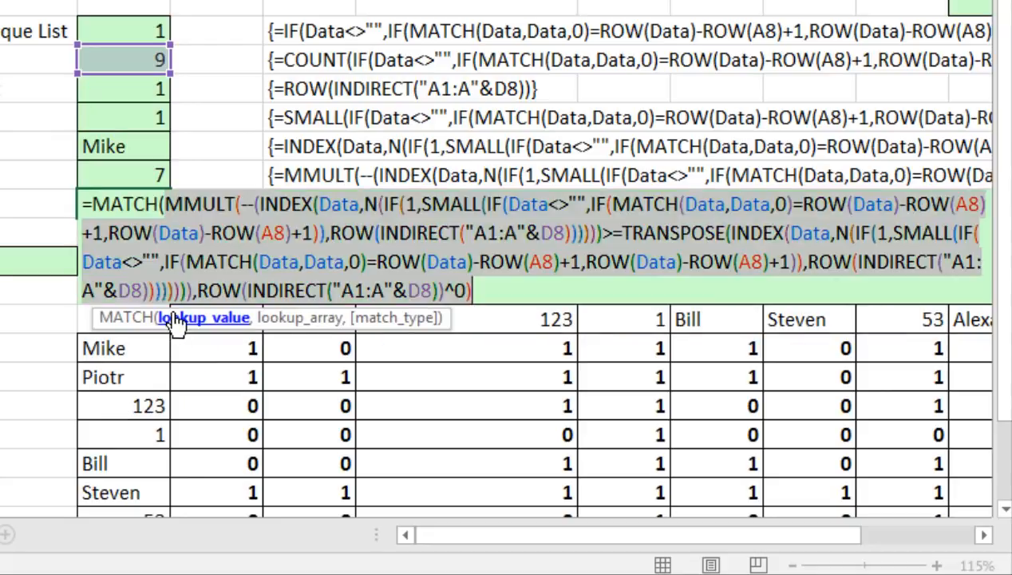
{"action": "left_click", "coordinate": [165, 205]}
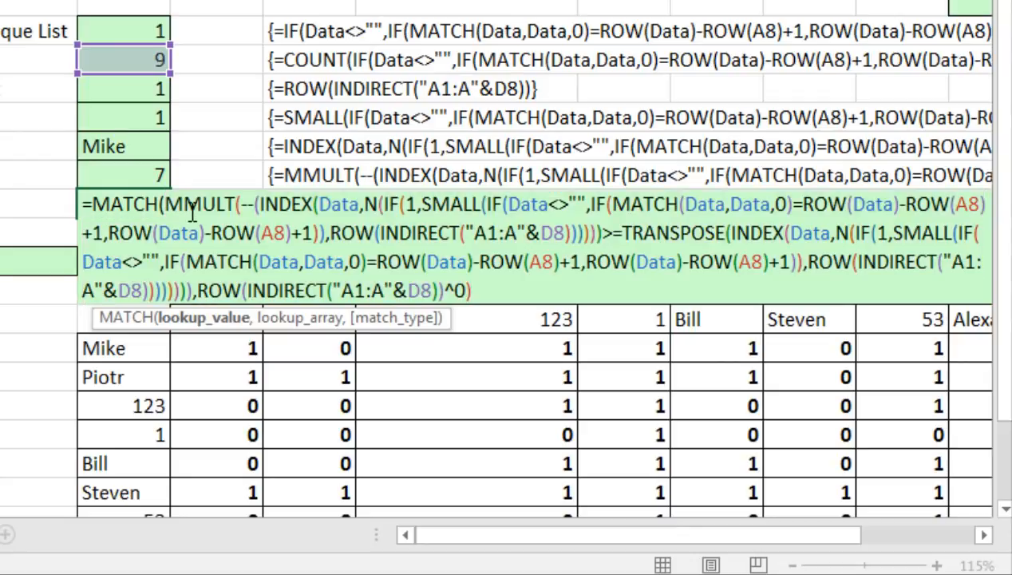
{"action": "type", "text": ","}
{"action": "left_click", "coordinate": [165, 209]}
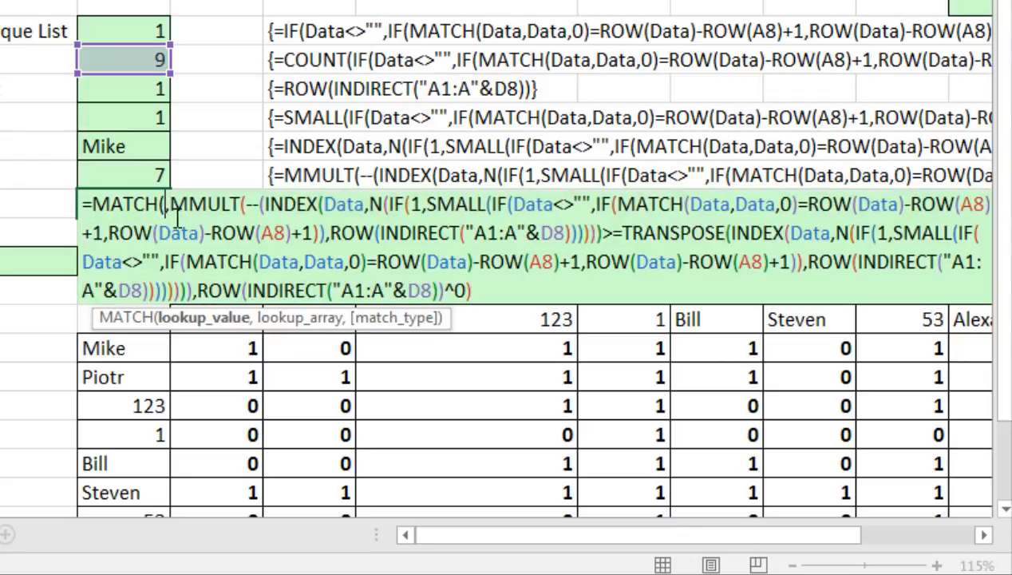
{"action": "key", "text": "ctrl+v"}
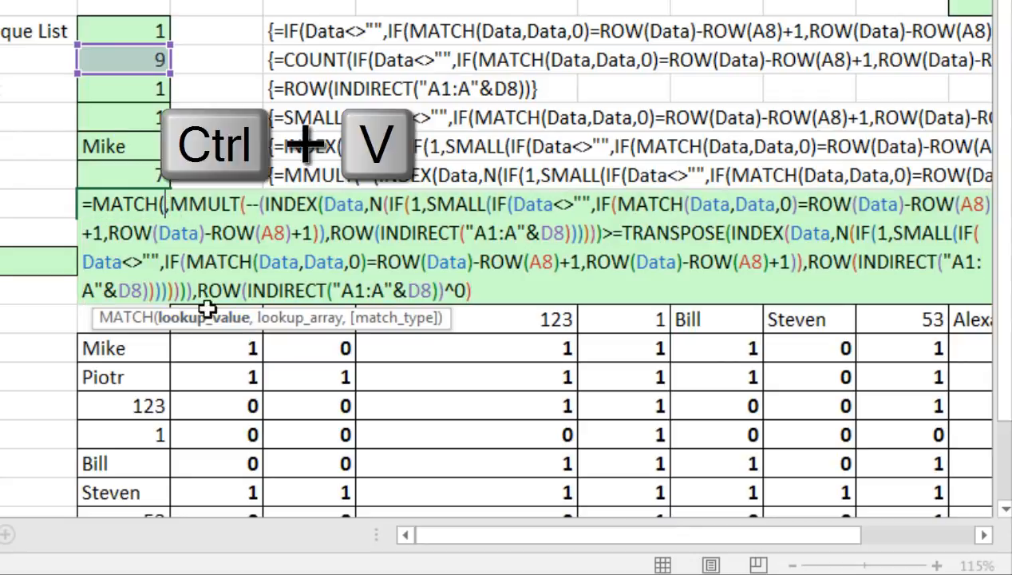
Add exact-match 0, close MATCH, and preview the sort order {4;7;3;8;9;5;1;2;6}.
{"action": "left_click", "coordinate": [209, 317]}
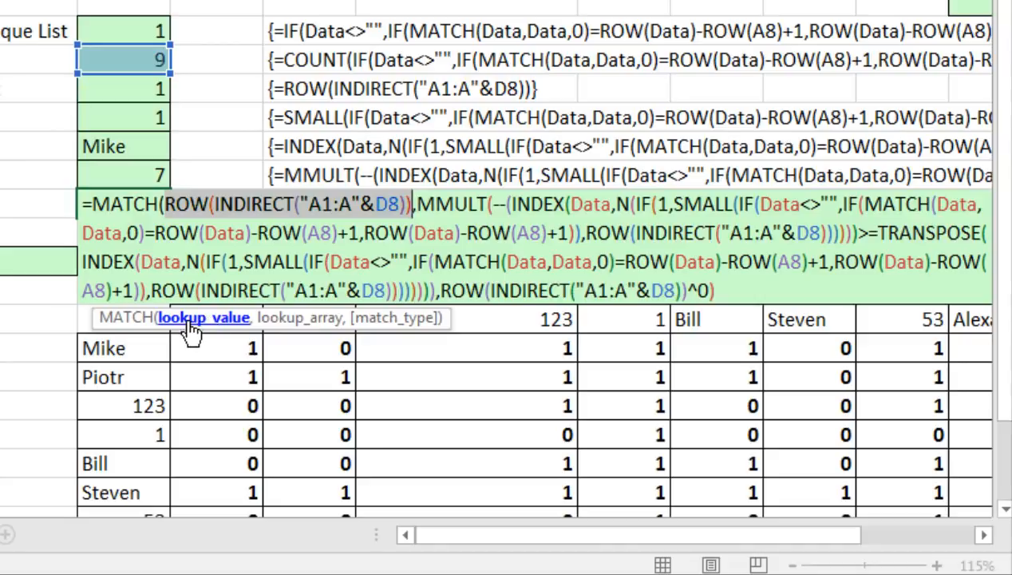
{"action": "left_click", "coordinate": [289, 319]}
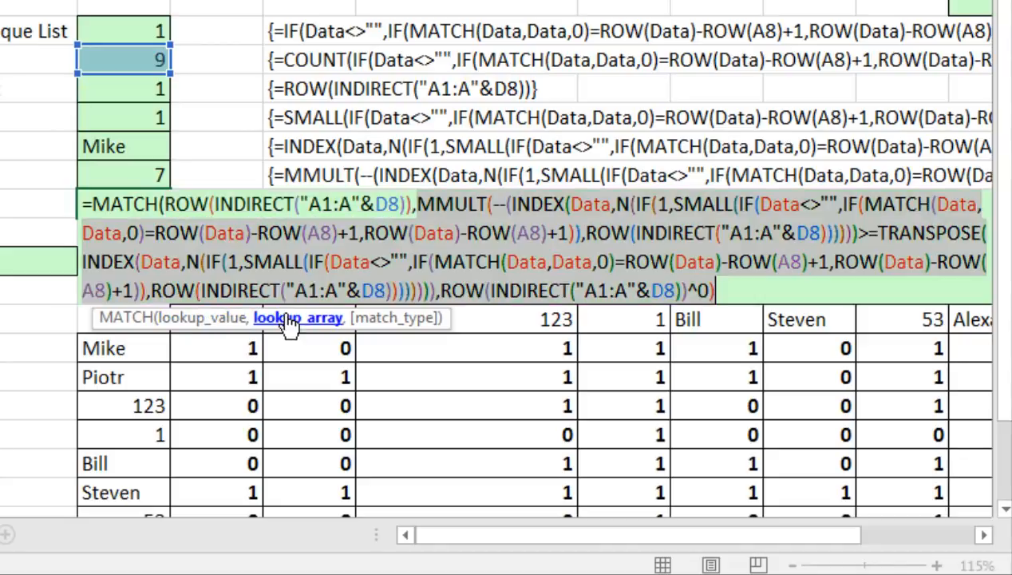
{"action": "left_click", "coordinate": [735, 289]}
{"action": "type", "text": ","}
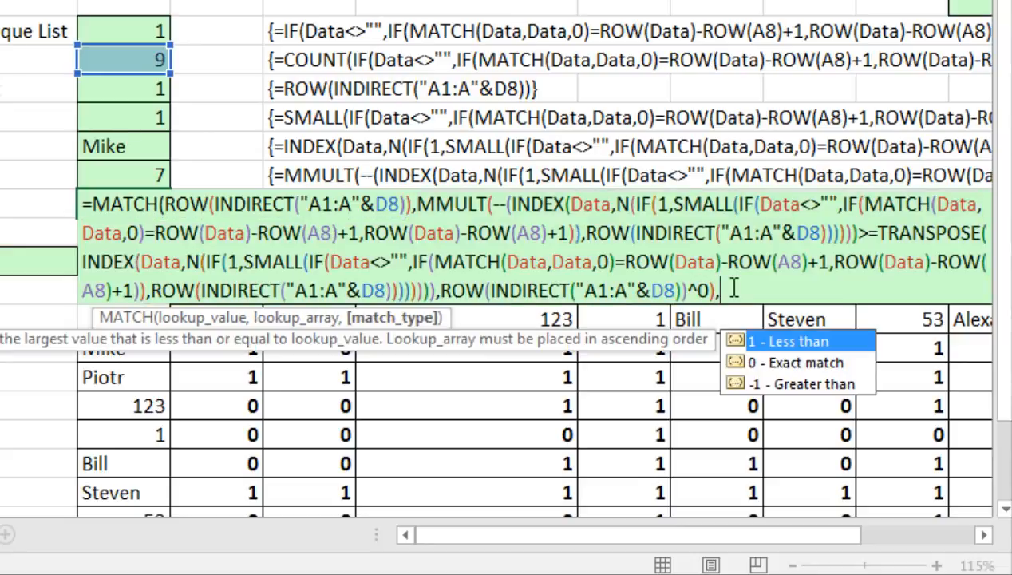
{"action": "type", "text": "0"}
{"action": "left_click", "coordinate": [756, 287]}
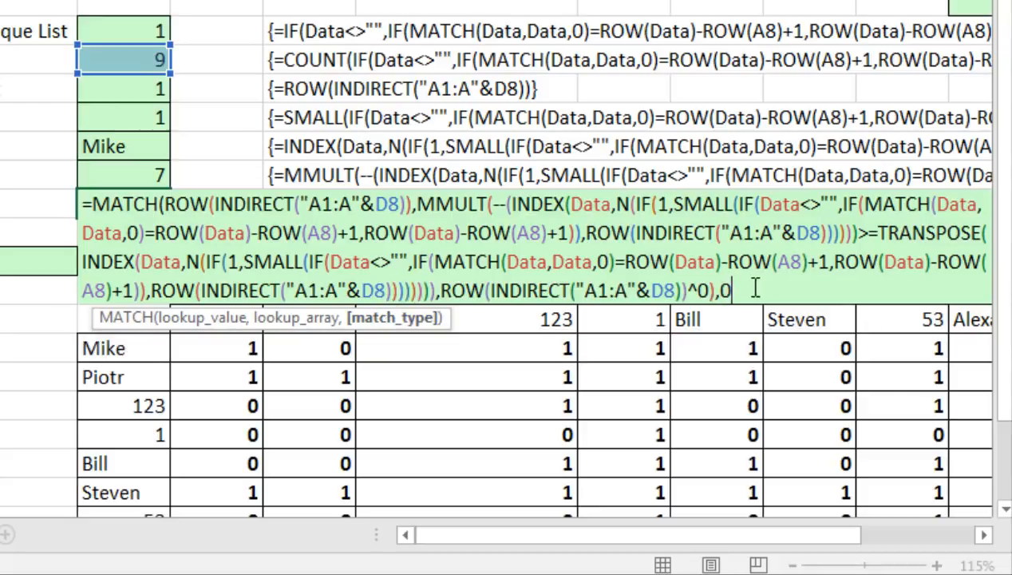
{"action": "type", "text": ")"}
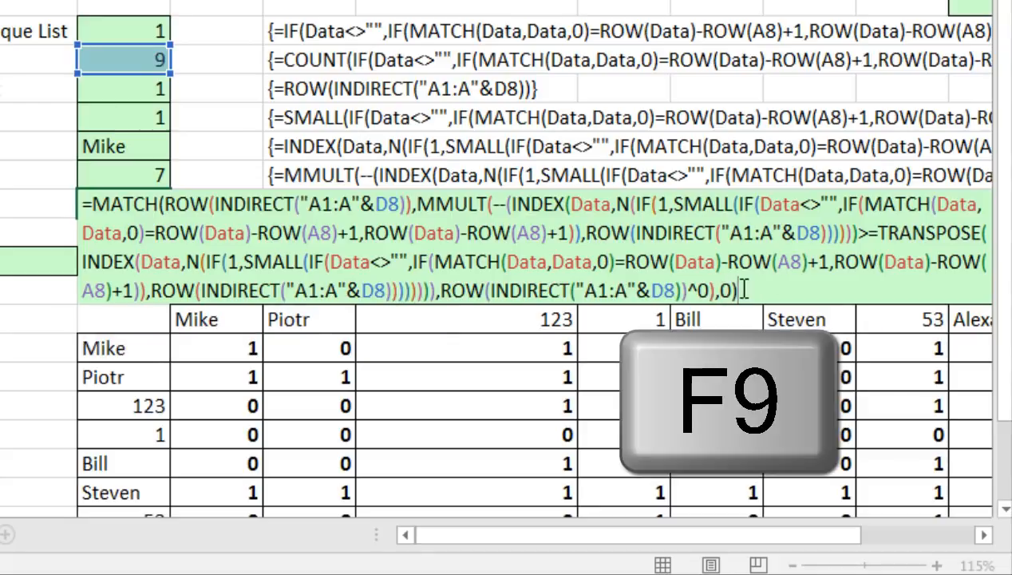
{"action": "key", "text": "F9"}
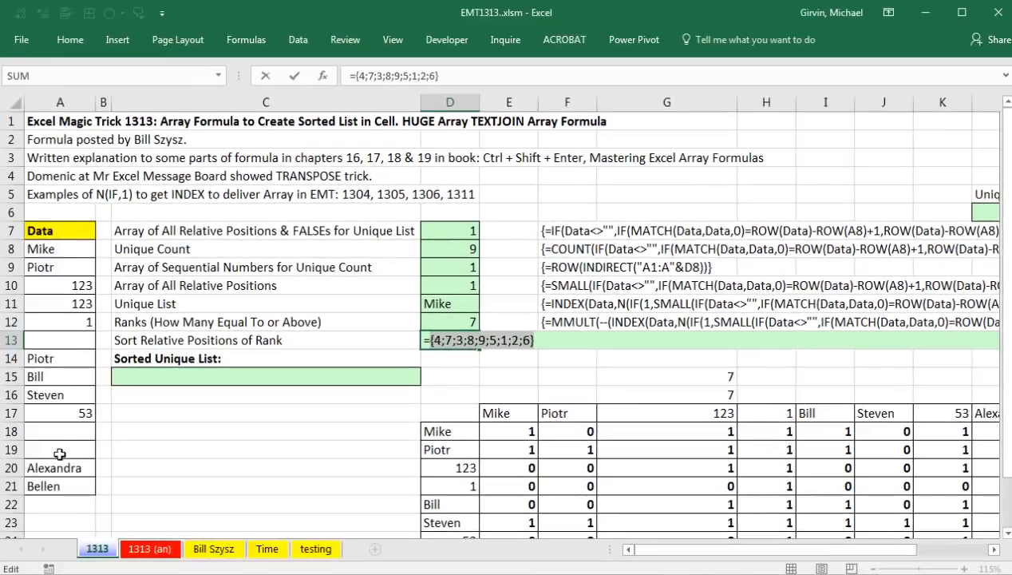
Copy and array-enter the MATCH formula in D13, then re-enter D11 as an array formula.
{"action": "key", "text": "ctrl+z"}
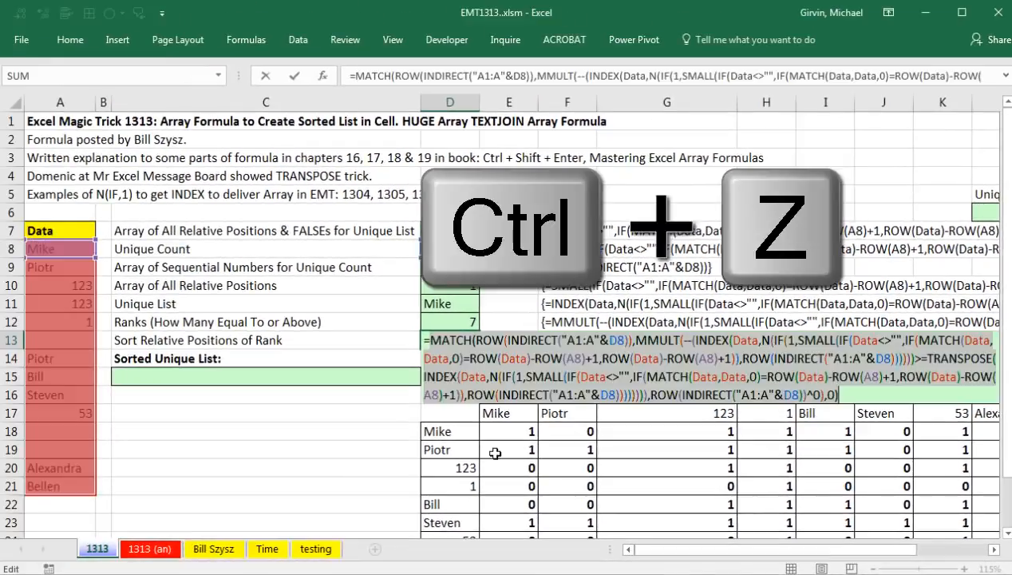
{"action": "key", "text": "ctrl+c"}
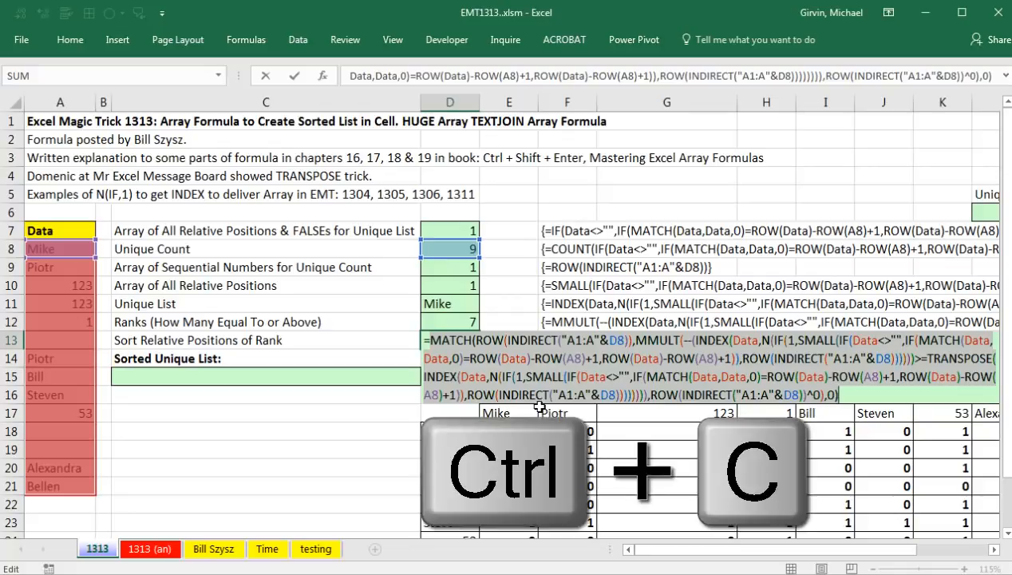
{"action": "key", "text": "ctrl+shift+Return"}
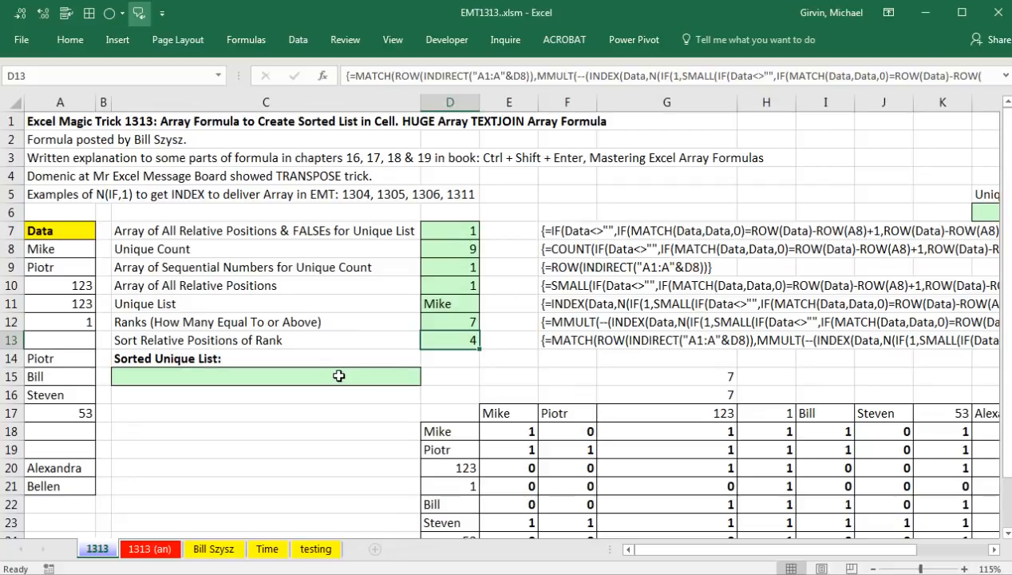
{"action": "double_click", "coordinate": [448, 342]}
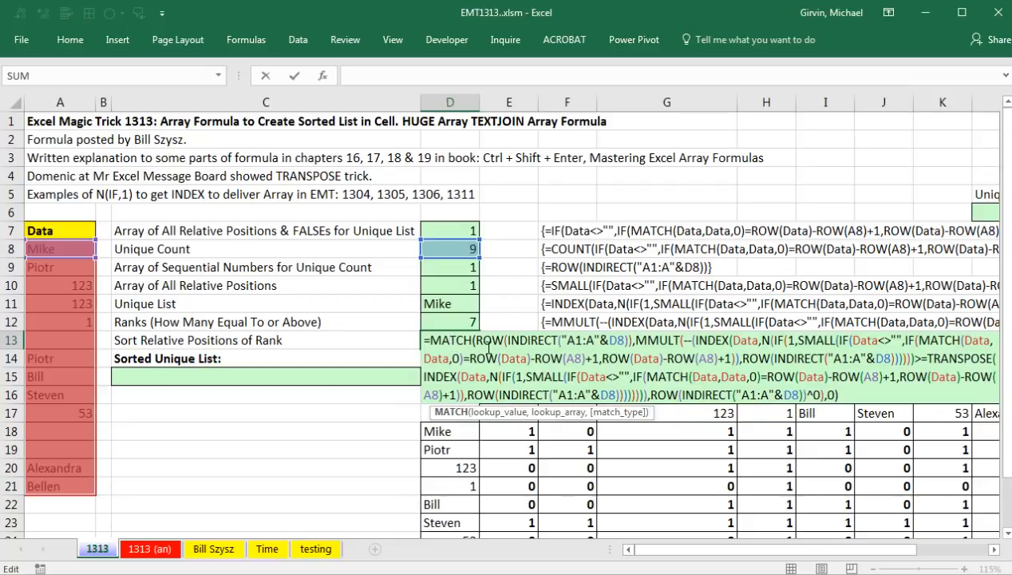
{"action": "key", "text": "ctrl+shift+Return"}
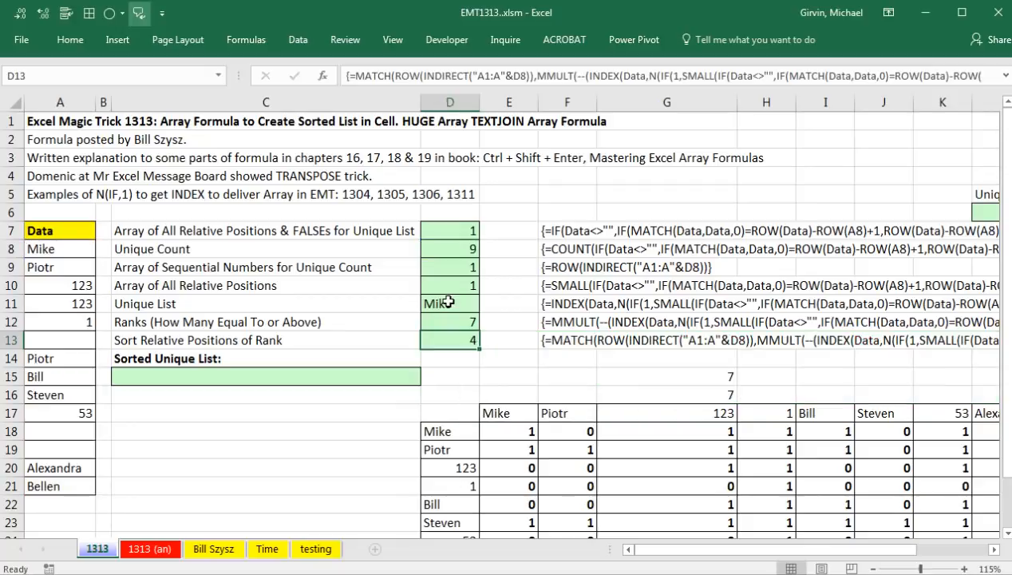
{"action": "double_click", "coordinate": [449, 302]}
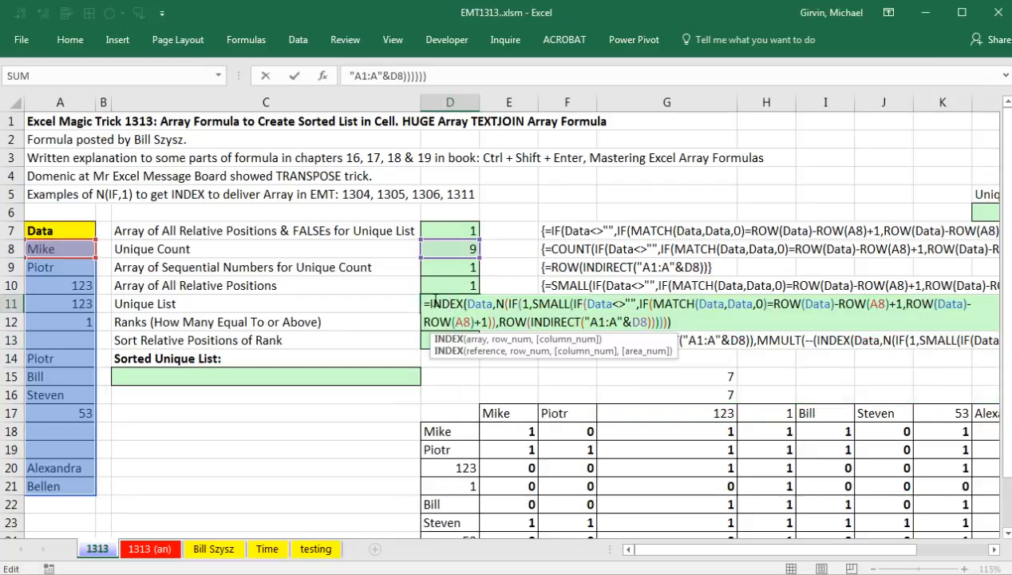
{"action": "key", "text": "ctrl+shift+Return"}
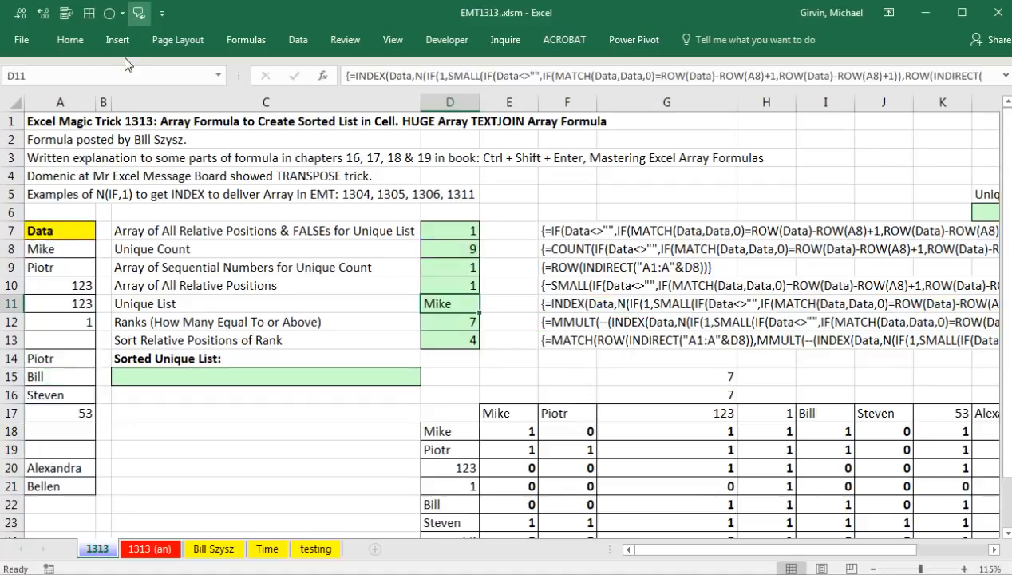
Open the Clipboard pane and clear all old items.
{"action": "left_click", "coordinate": [70, 39]}
{"action": "left_click", "coordinate": [59, 118]}
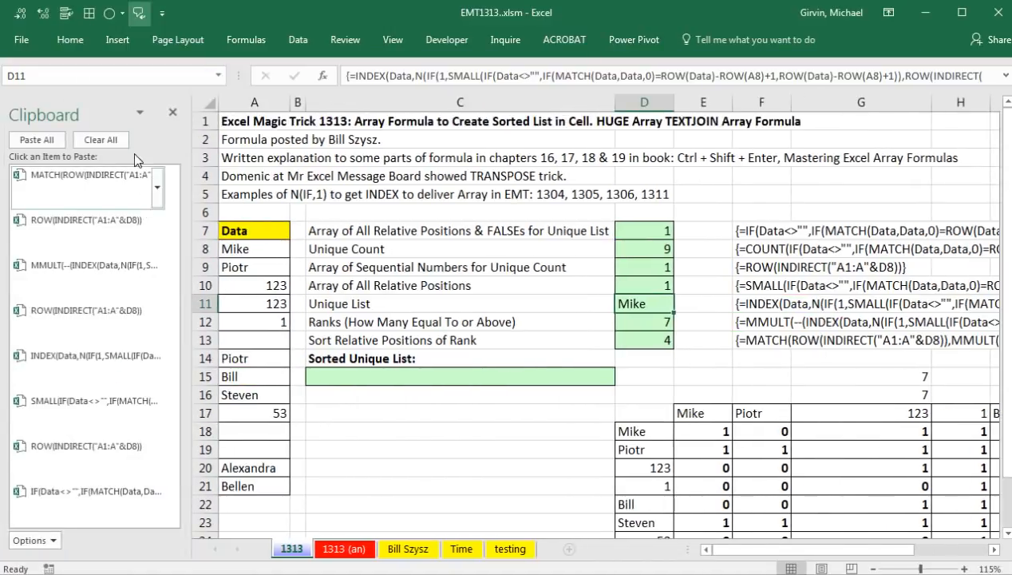
{"action": "left_click", "coordinate": [101, 140]}
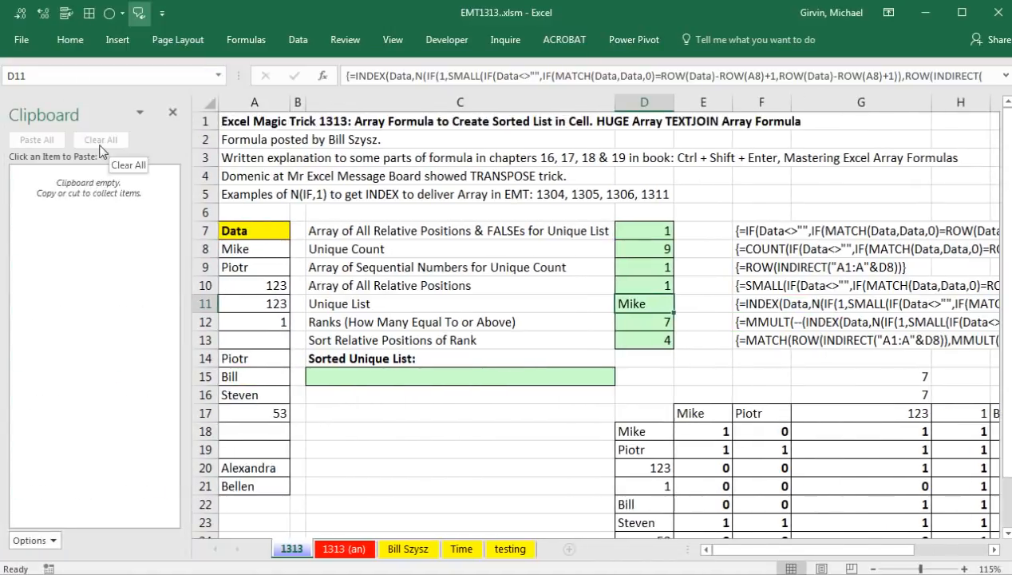
Copy the D11 unique-list and D13 MATCH formulas to the Clipboard.
{"action": "double_click", "coordinate": [642, 304]}
{"action": "left_click_drag", "start_coordinate": [627, 304], "coordinate": [722, 344]}
{"action": "key", "text": "ctrl+c"}
{"action": "key", "text": "Escape"}
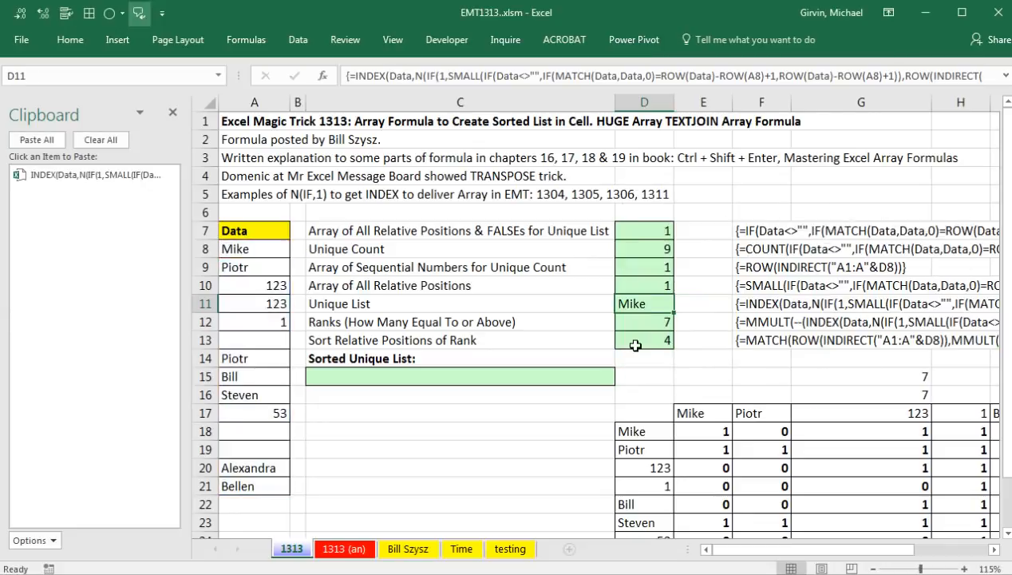
{"action": "double_click", "coordinate": [633, 340]}
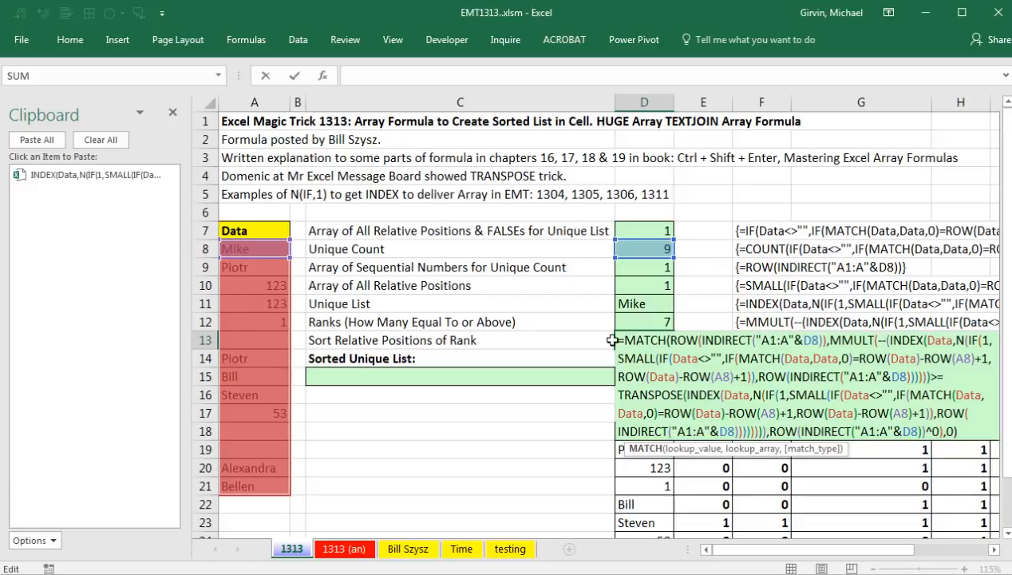
{"action": "left_click_drag", "start_coordinate": [625, 340], "coordinate": [990, 447]}
{"action": "key", "text": "ctrl+c"}
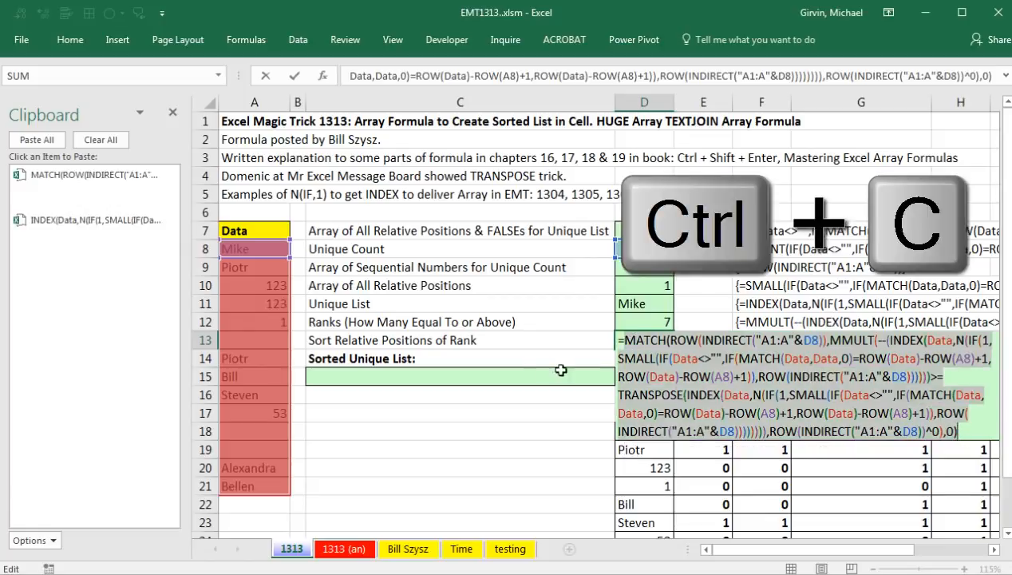
{"action": "key", "text": "Escape"}
Start =INDEX( in C15 with the D11 formula as array and MATCH formula as row.
{"action": "left_click", "coordinate": [477, 376]}
{"action": "type", "text": "=in"}
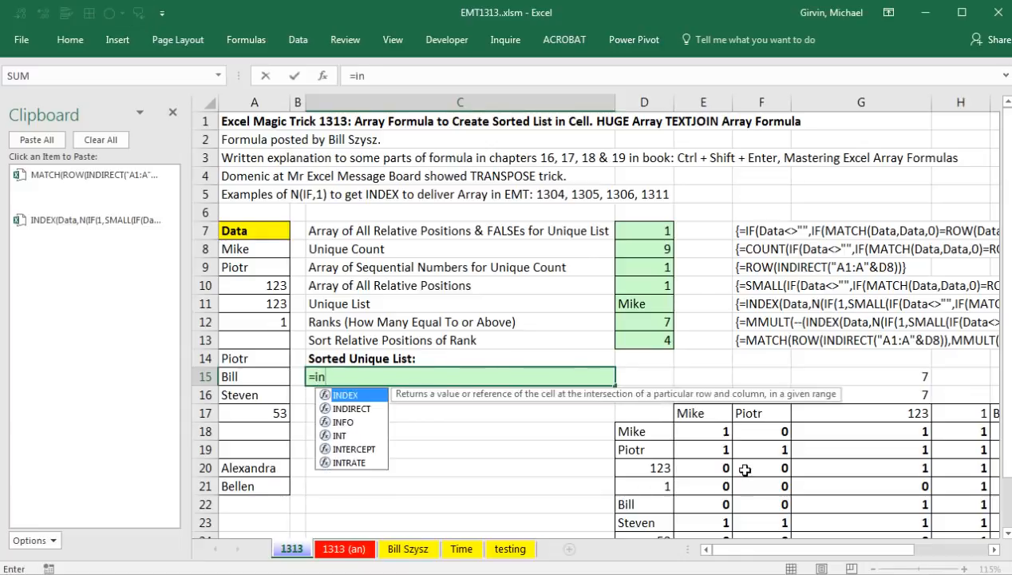
{"action": "key", "text": "Tab"}
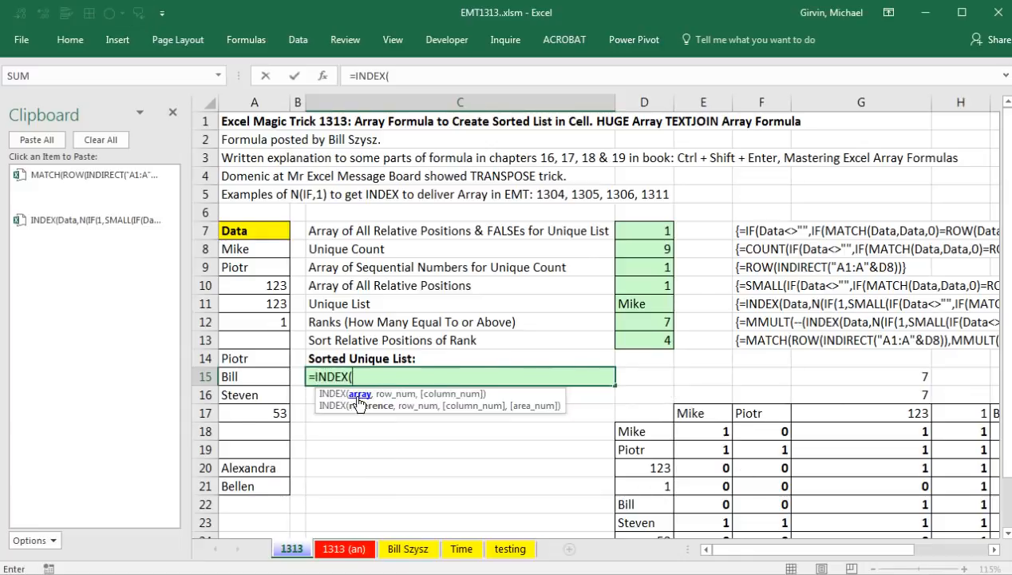
{"action": "left_click", "coordinate": [92, 236]}
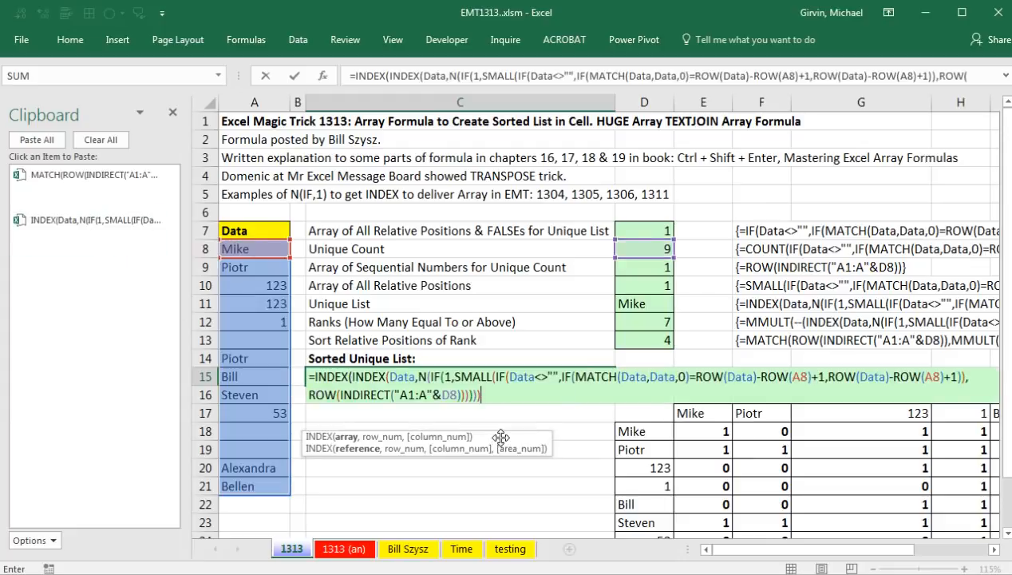
{"action": "left_click", "coordinate": [348, 439]}
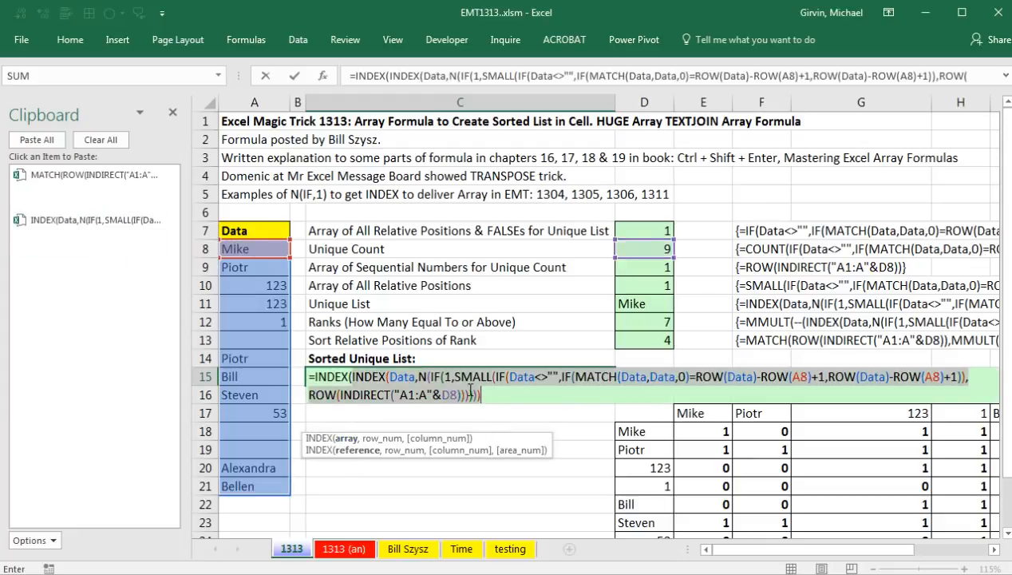
{"action": "left_click", "coordinate": [488, 392]}
{"action": "type", "text": ","}
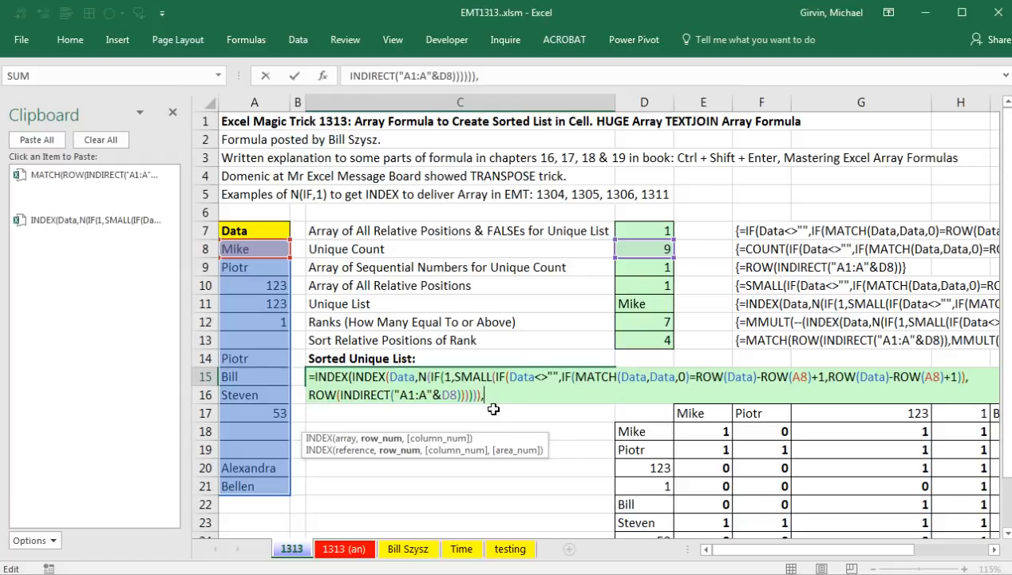
{"action": "left_click", "coordinate": [88, 185]}
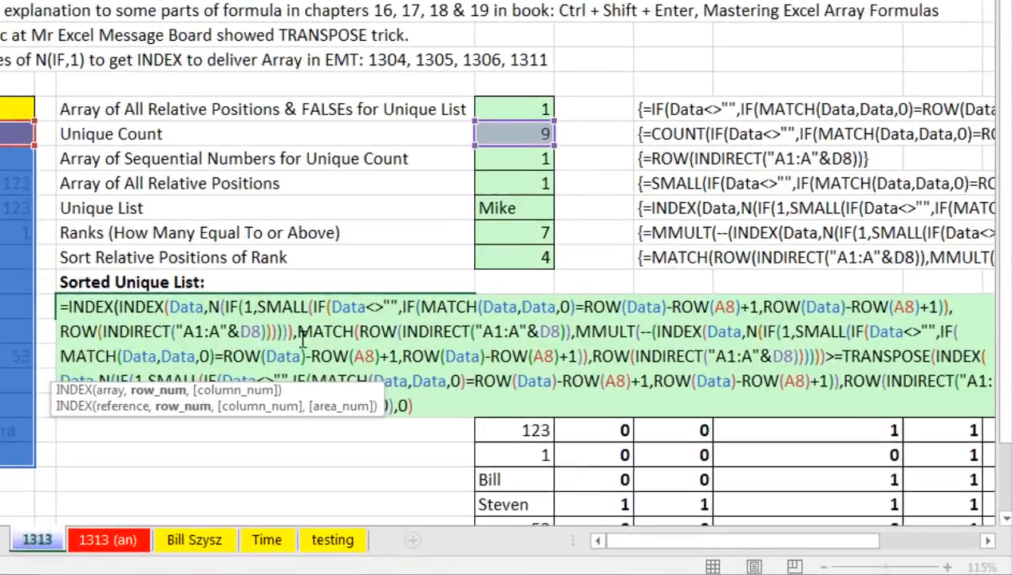
Wrap C15's MATCH row argument in N(IF(1,…)), close parentheses, and preview nine sorted unique values.
{"action": "type", "text": "N("}
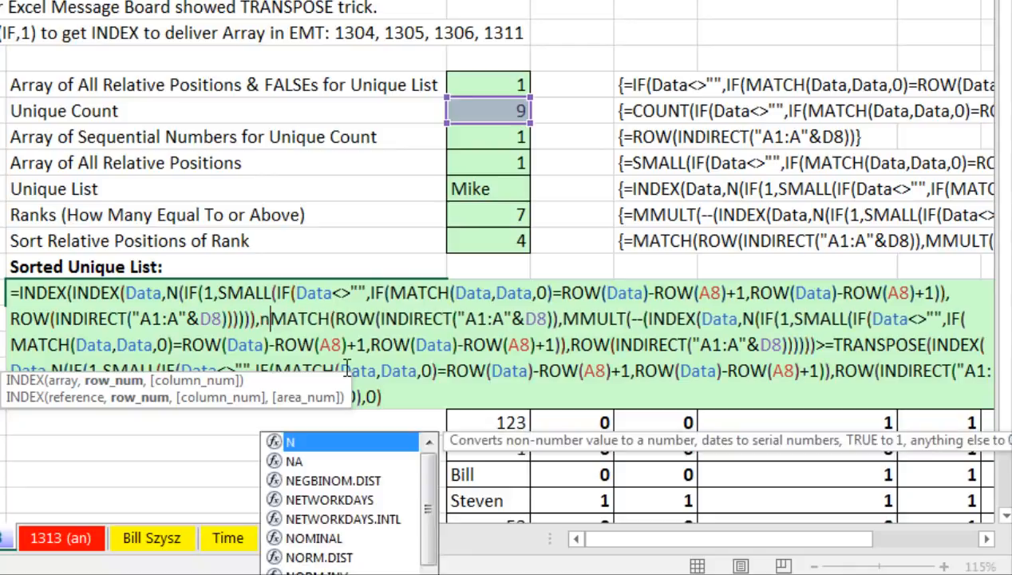
{"action": "type", "text": "IF("}
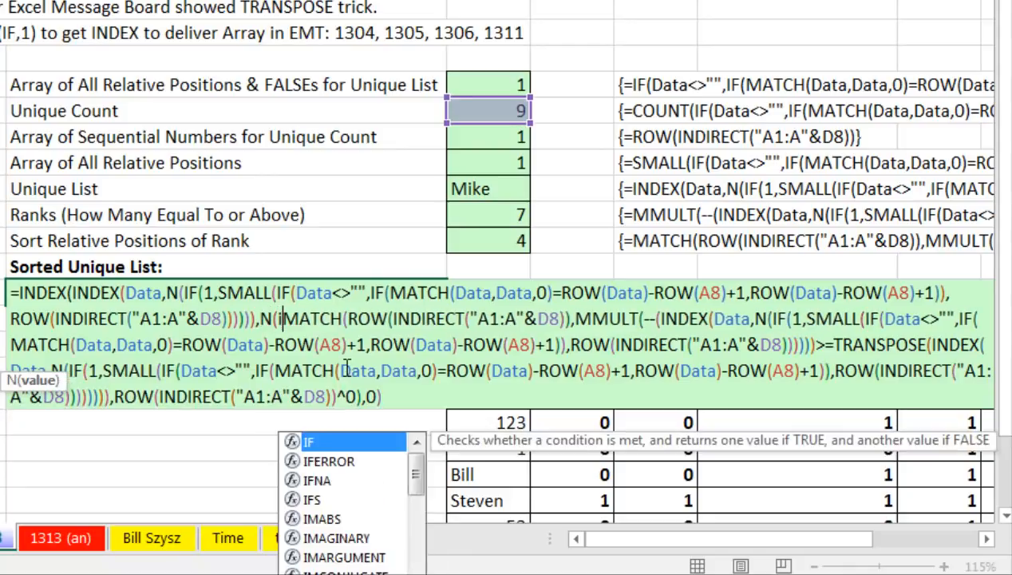
{"action": "type", "text": "1"}
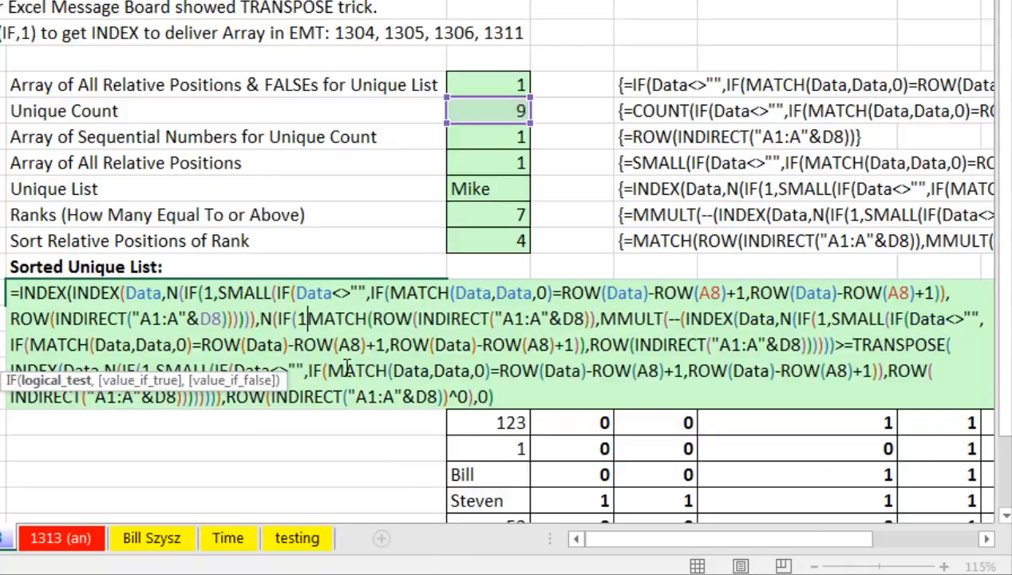
{"action": "type", "text": ","}
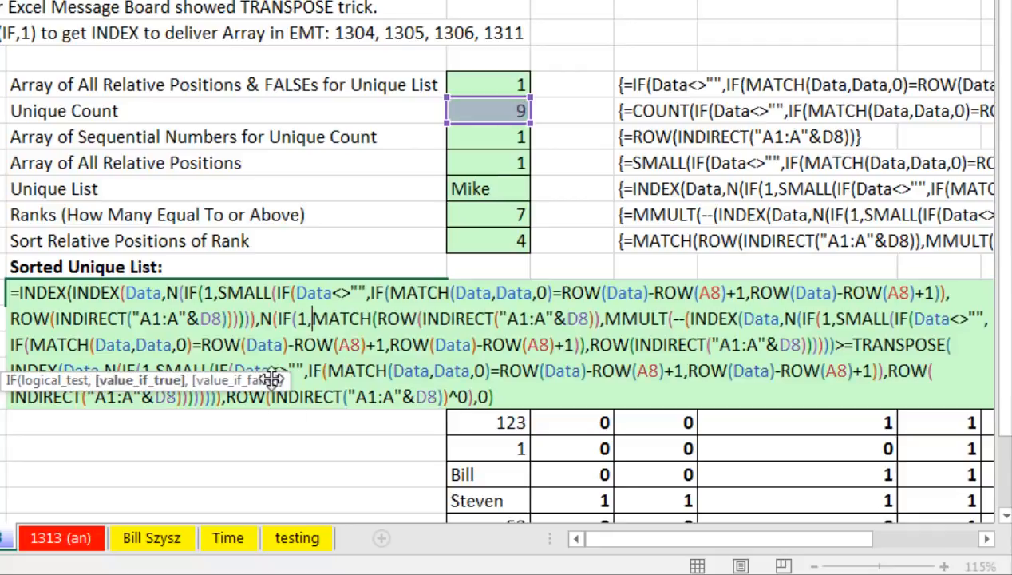
{"action": "key", "text": "ctrl+shift+End"}
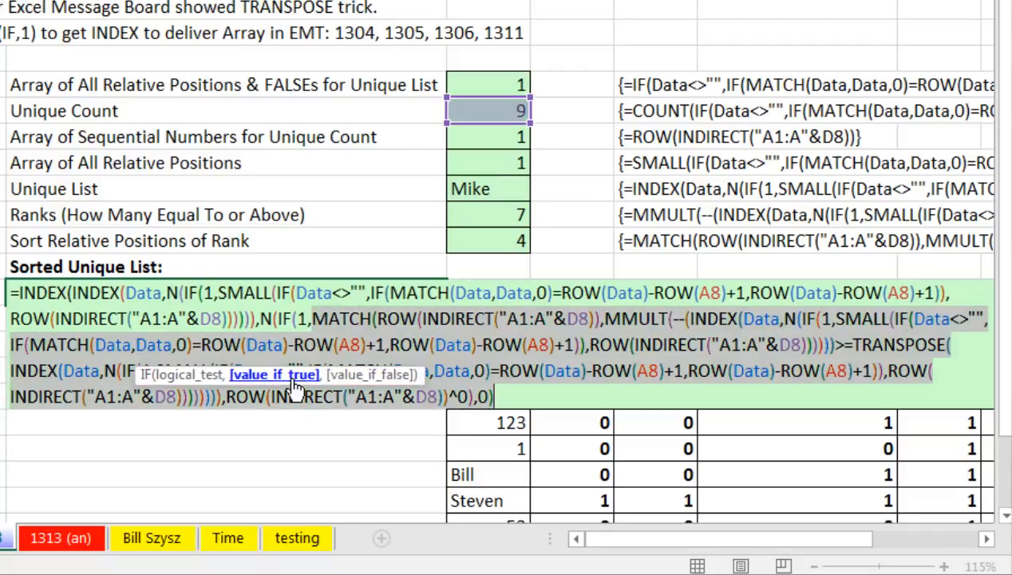
{"action": "left_click", "coordinate": [197, 386]}
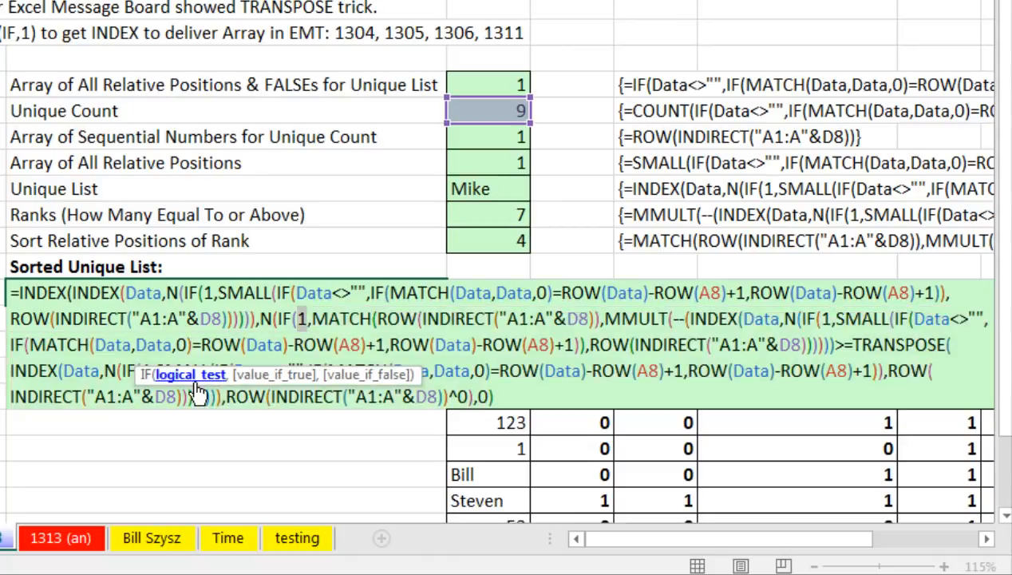
{"action": "left_click", "coordinate": [498, 395]}
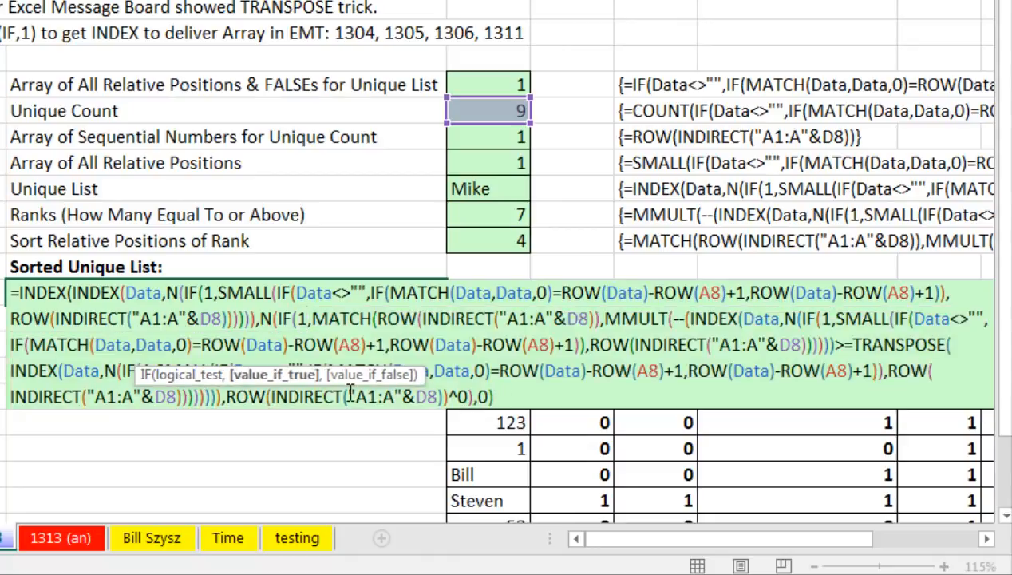
{"action": "type", "text": ")"}
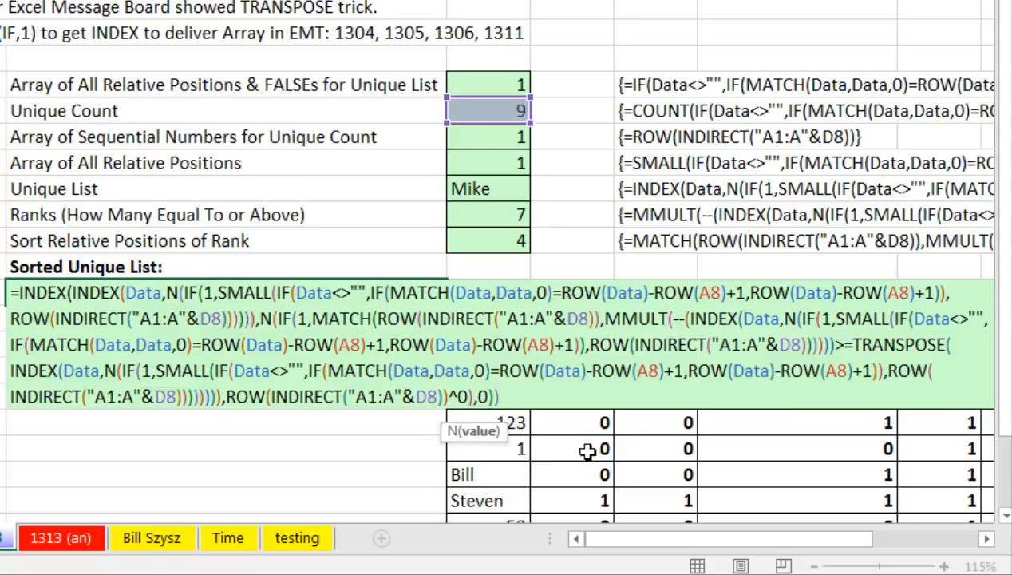
{"action": "type", "text": ")"}
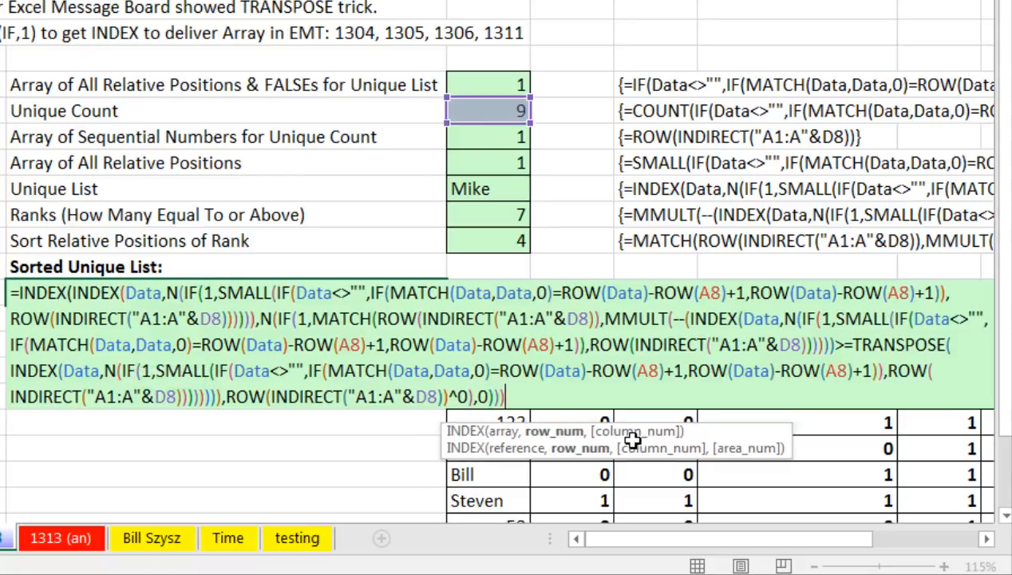
{"action": "left_click", "coordinate": [564, 431]}
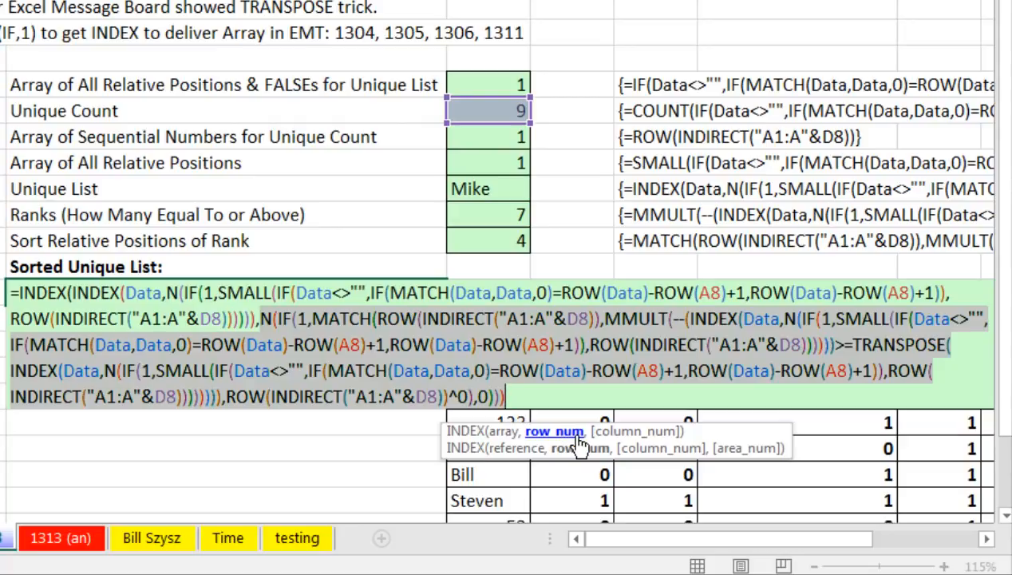
{"action": "left_click", "coordinate": [546, 392]}
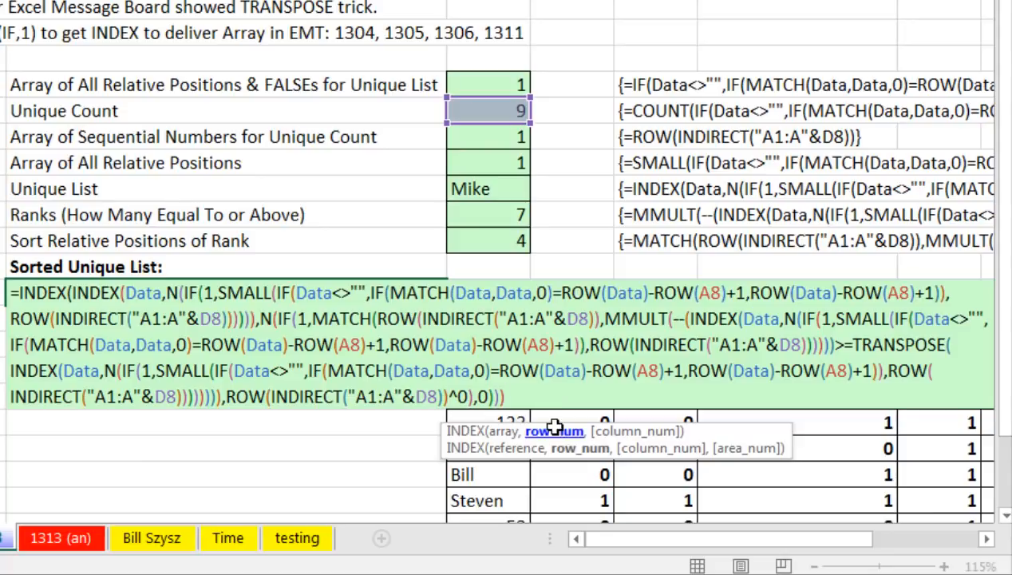
{"action": "type", "text": ")"}
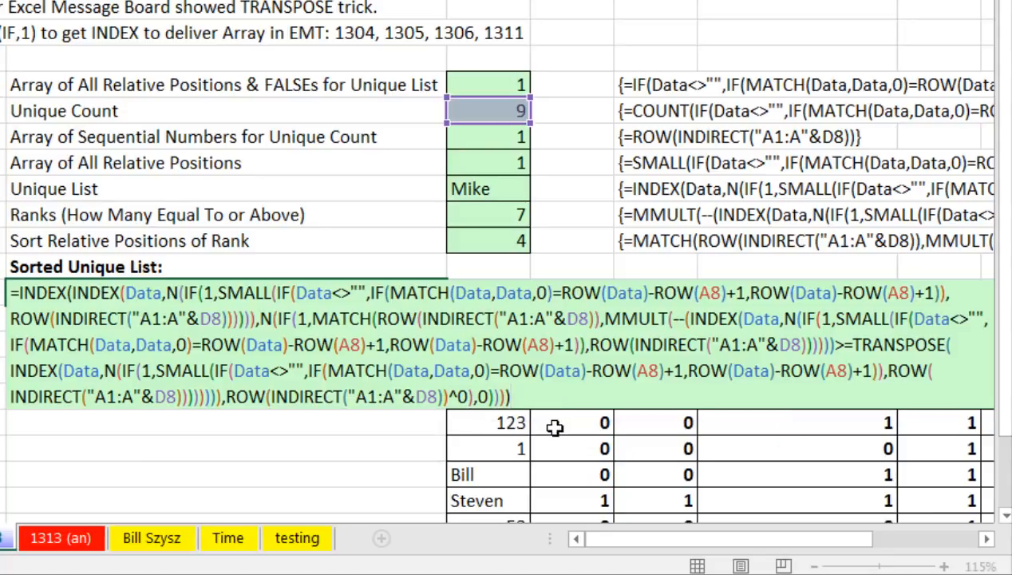
{"action": "key", "text": "F9"}
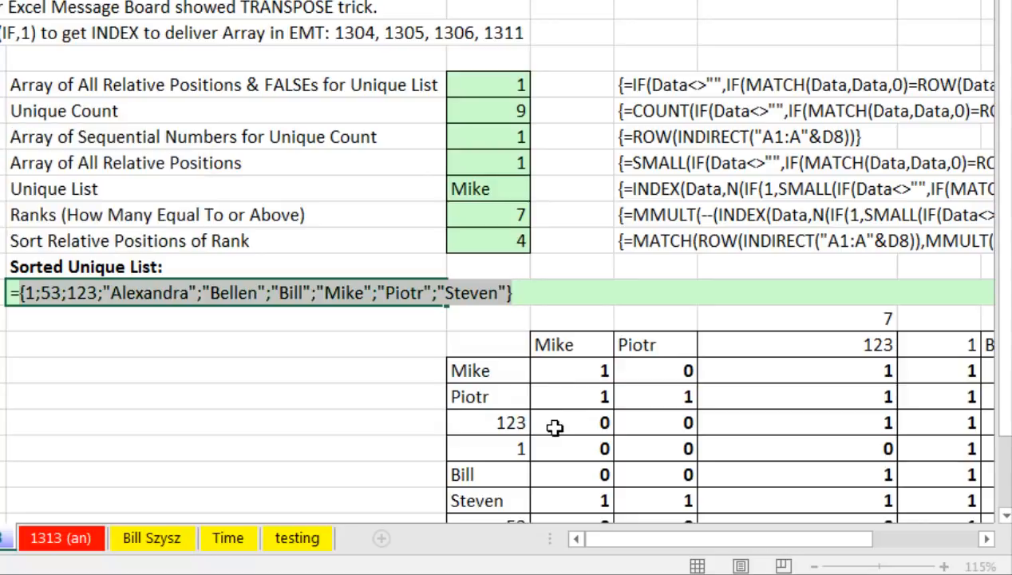
Restore C15's formula and wrap it in TEXTJOIN with ", " delimiter and blank ignore_empty.
{"action": "key", "text": "ctrl+z"}
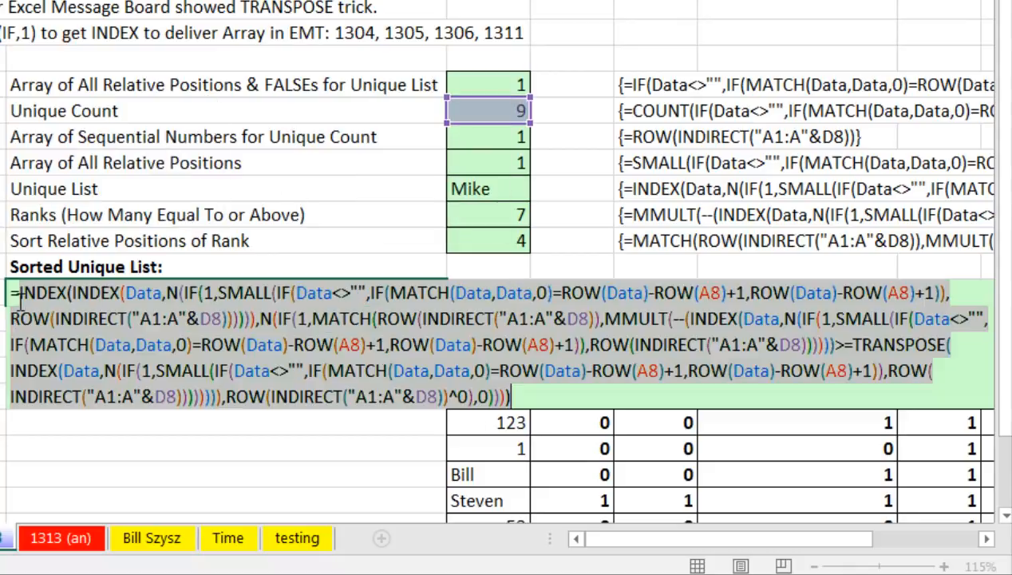
{"action": "left_click", "coordinate": [21, 296]}
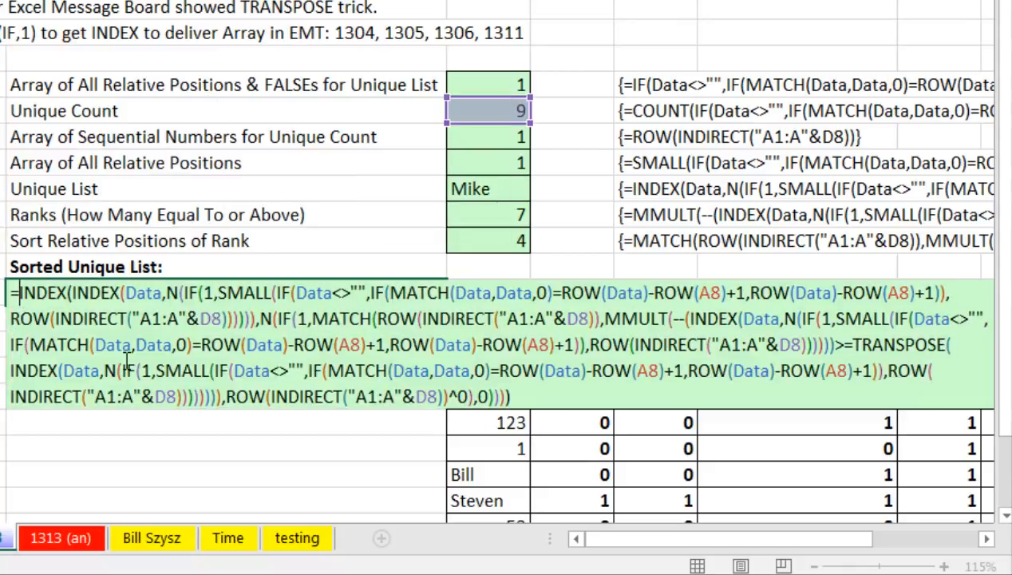
{"action": "type", "text": "text"}
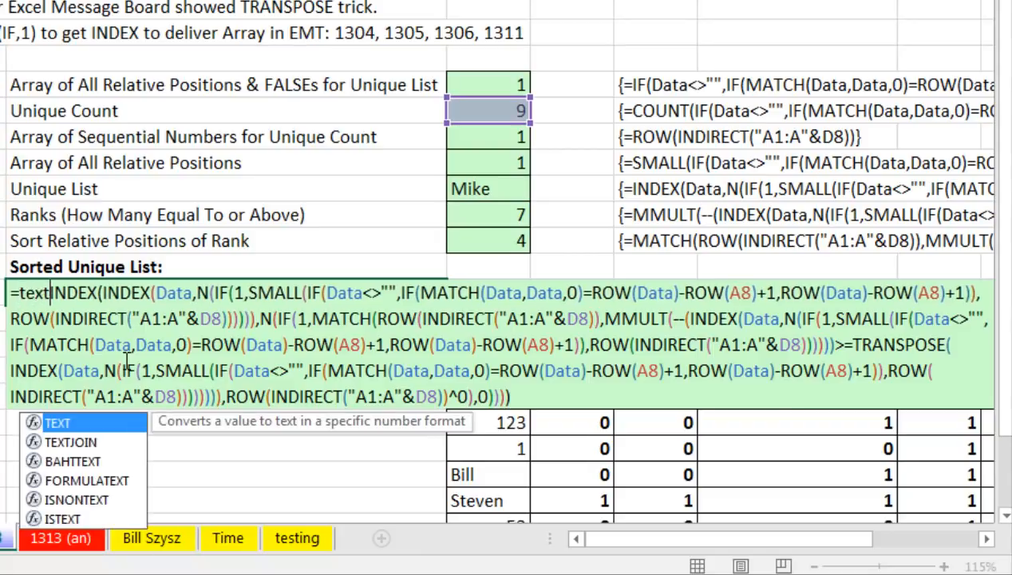
{"action": "key", "text": "Down"}
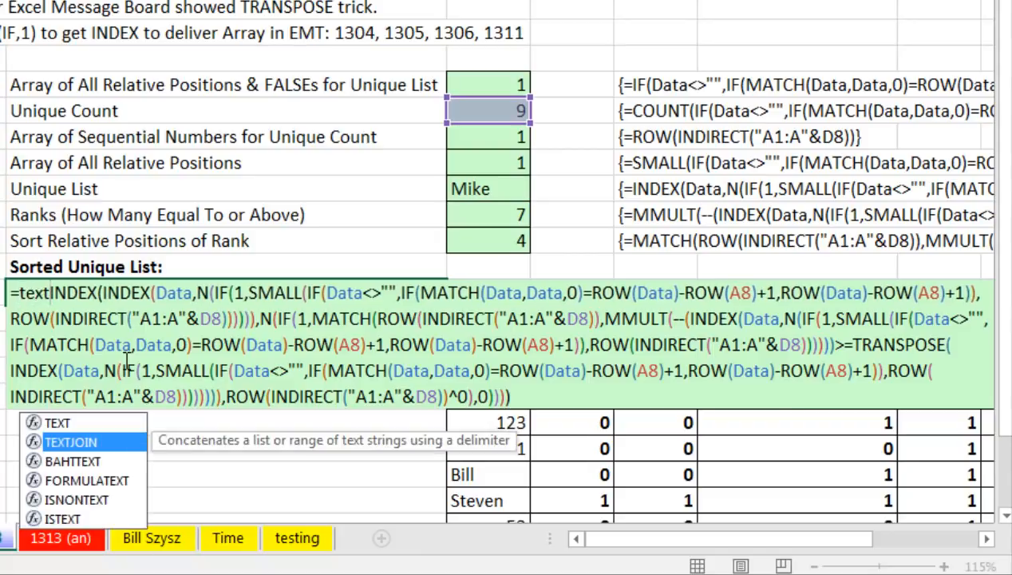
{"action": "key", "text": "Tab"}
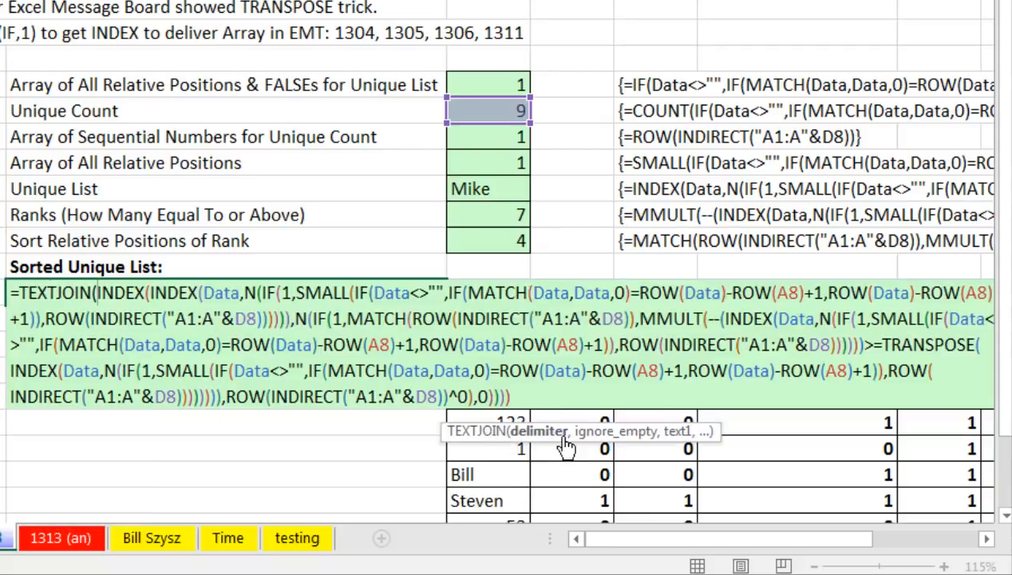
{"action": "left_click_drag", "start_coordinate": [576, 429], "coordinate": [180, 237]}
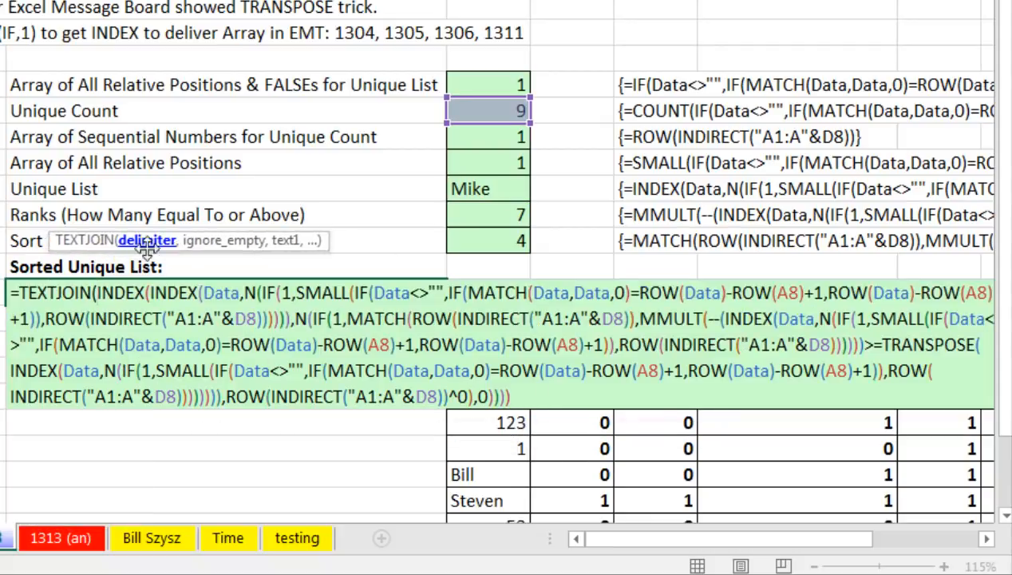
{"action": "type", "text": "\", "}
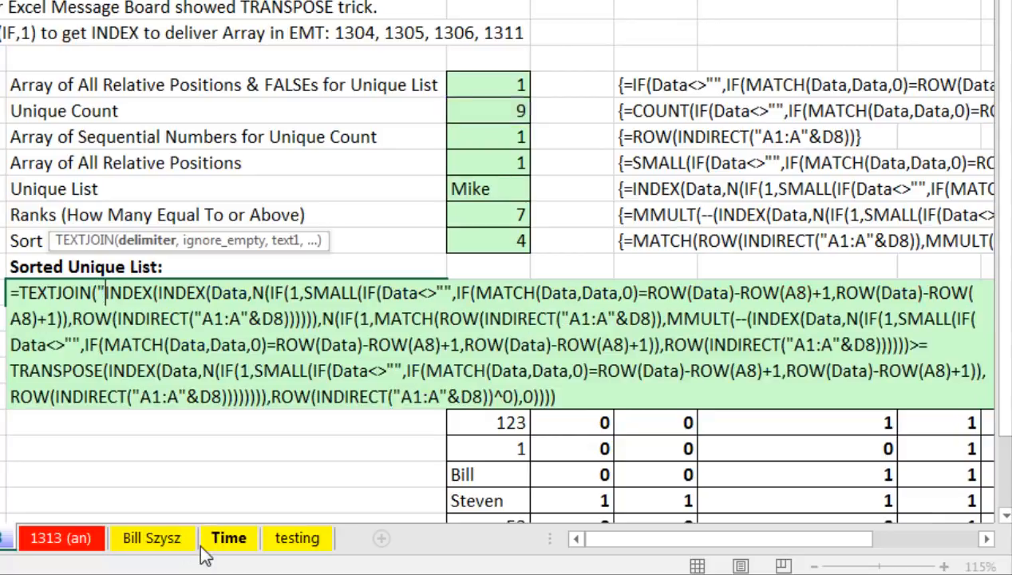
{"action": "type", "text": "\""}
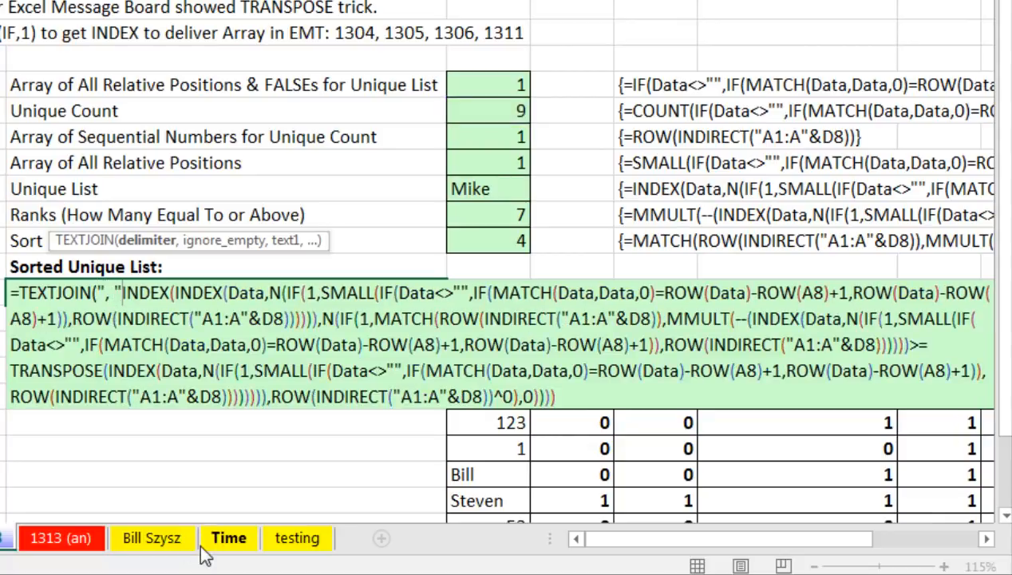
{"action": "type", "text": ","}
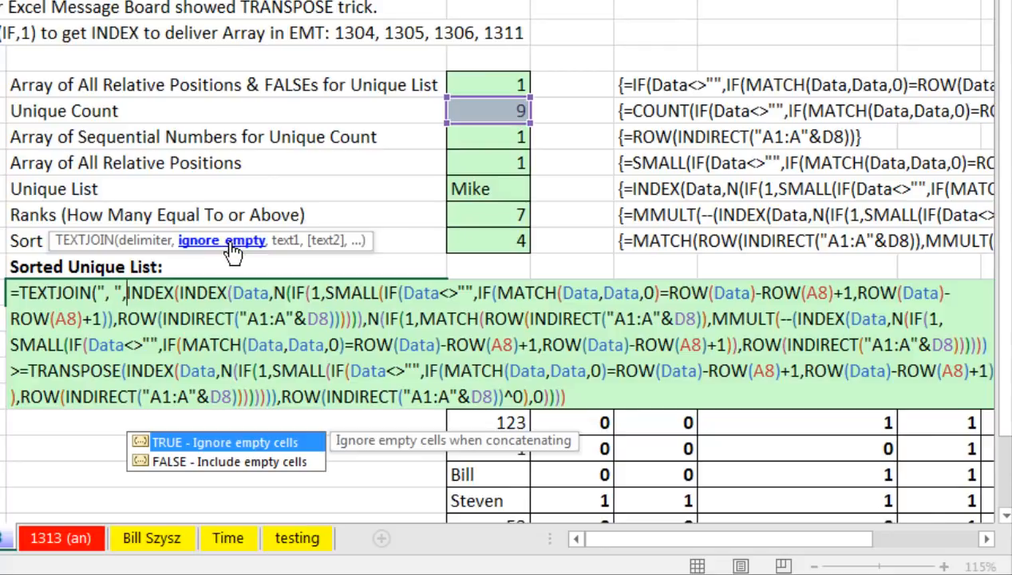
{"action": "type", "text": ","}
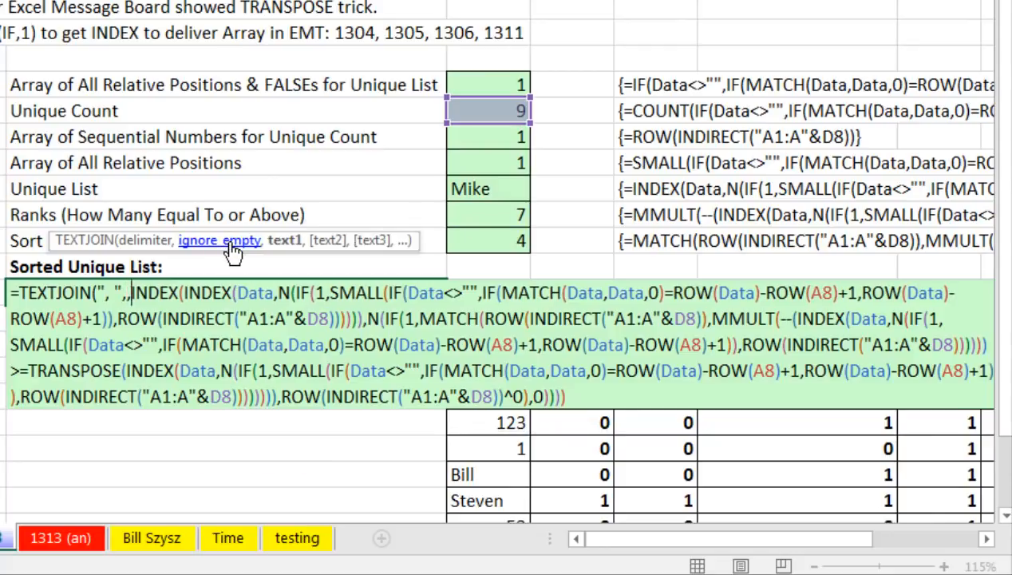
{"action": "left_click", "coordinate": [284, 240]}
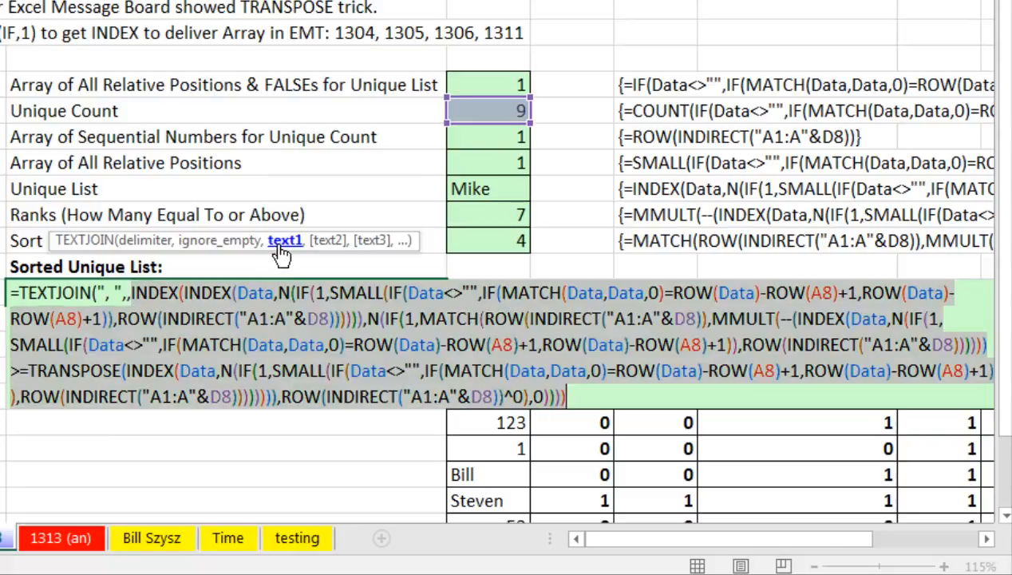
{"action": "left_click", "coordinate": [592, 389]}
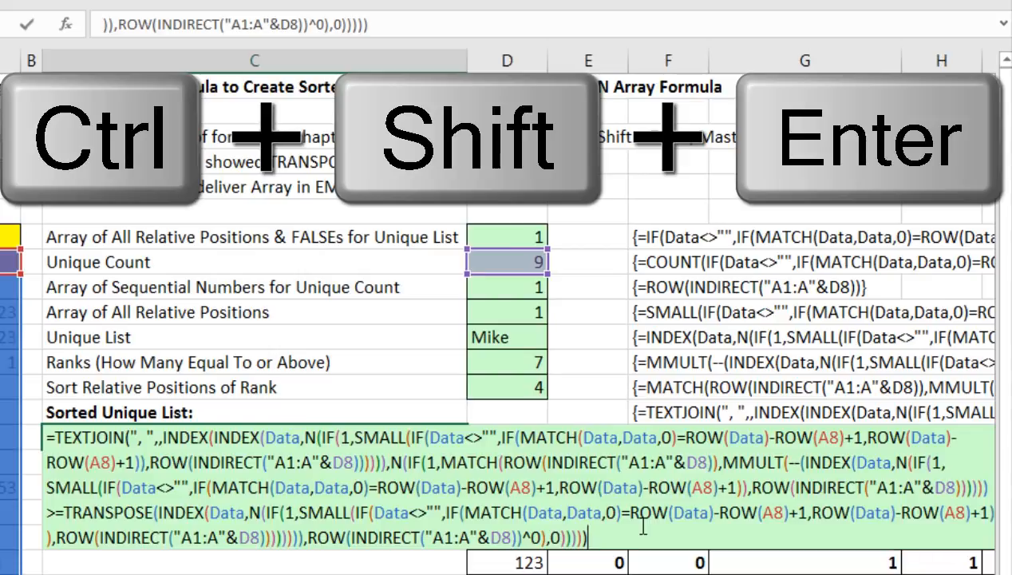
Array-enter the TEXTJOIN formula in C15, then change A14 to Rad.
{"action": "key", "text": "ctrl+shift+Return"}
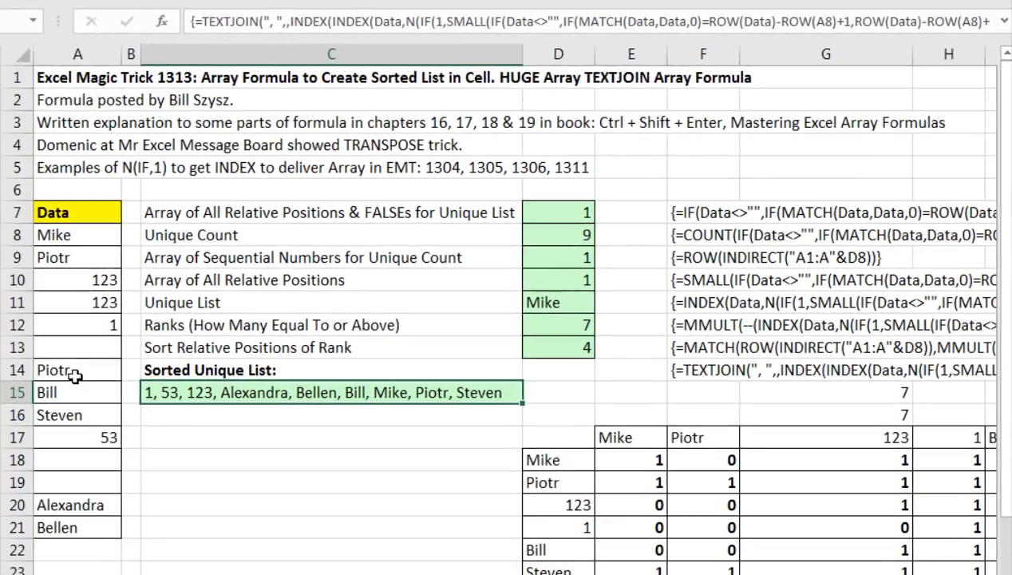
{"action": "left_click", "coordinate": [63, 371]}
{"action": "type", "text": "Rad"}
{"action": "key", "text": "Return"}
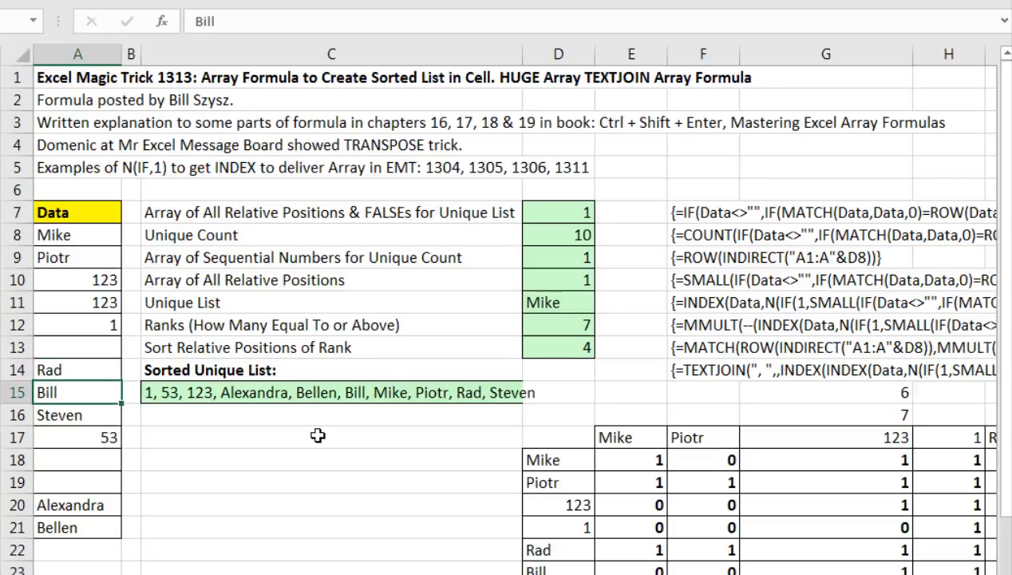
Re-commit C15's array formula so the list shows ten values including Rad.
{"action": "double_click", "coordinate": [307, 395]}
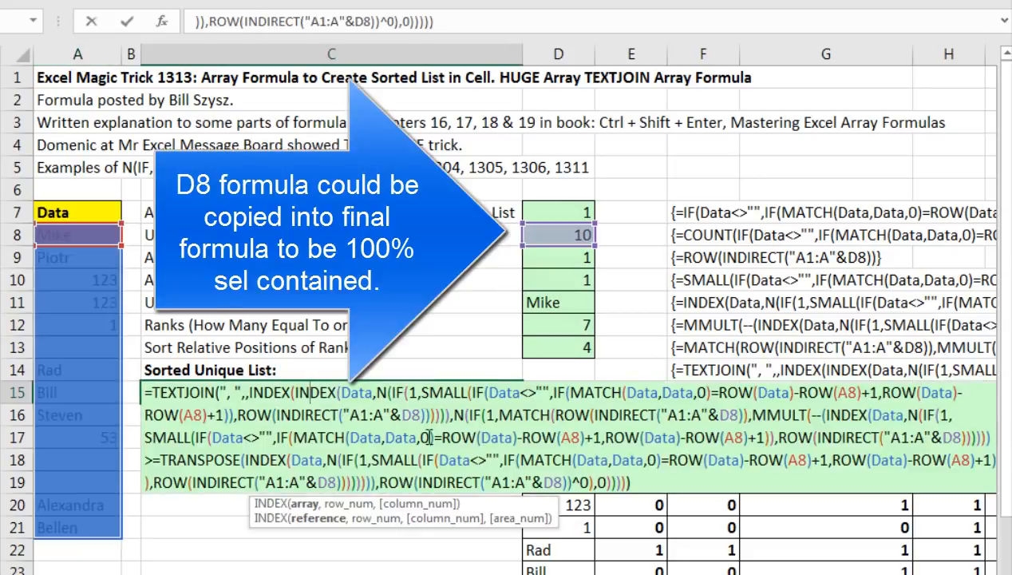
{"action": "key", "text": "ctrl+shift+Return"}
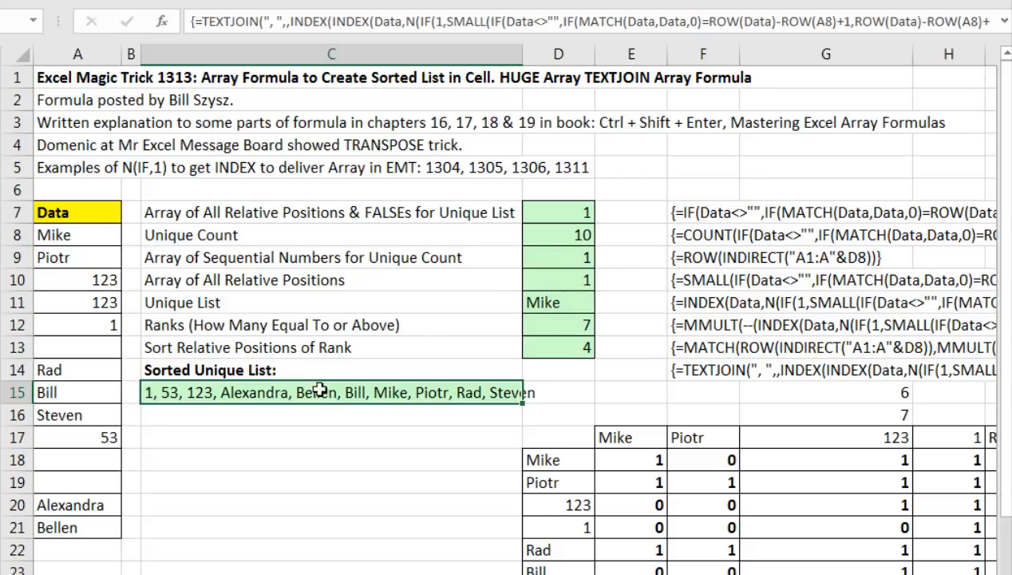
{"action": "key", "text": "F2"}
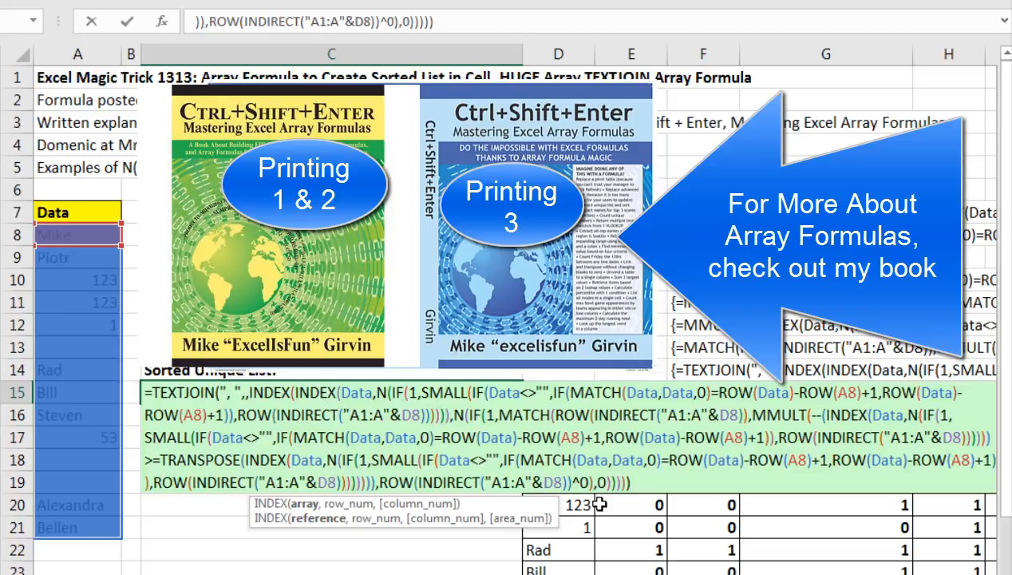
{"action": "key", "text": "ctrl+shift+Return"}
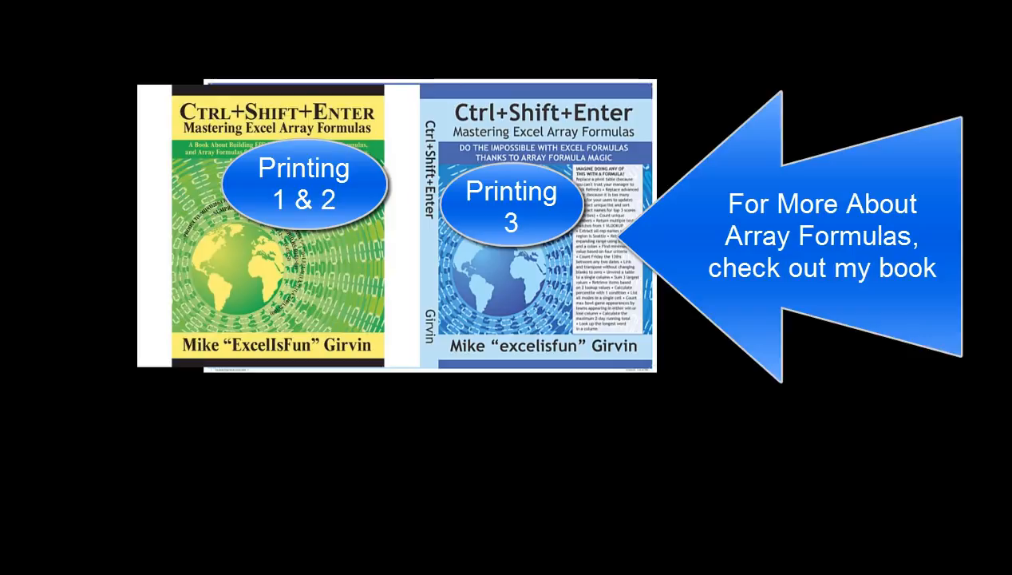